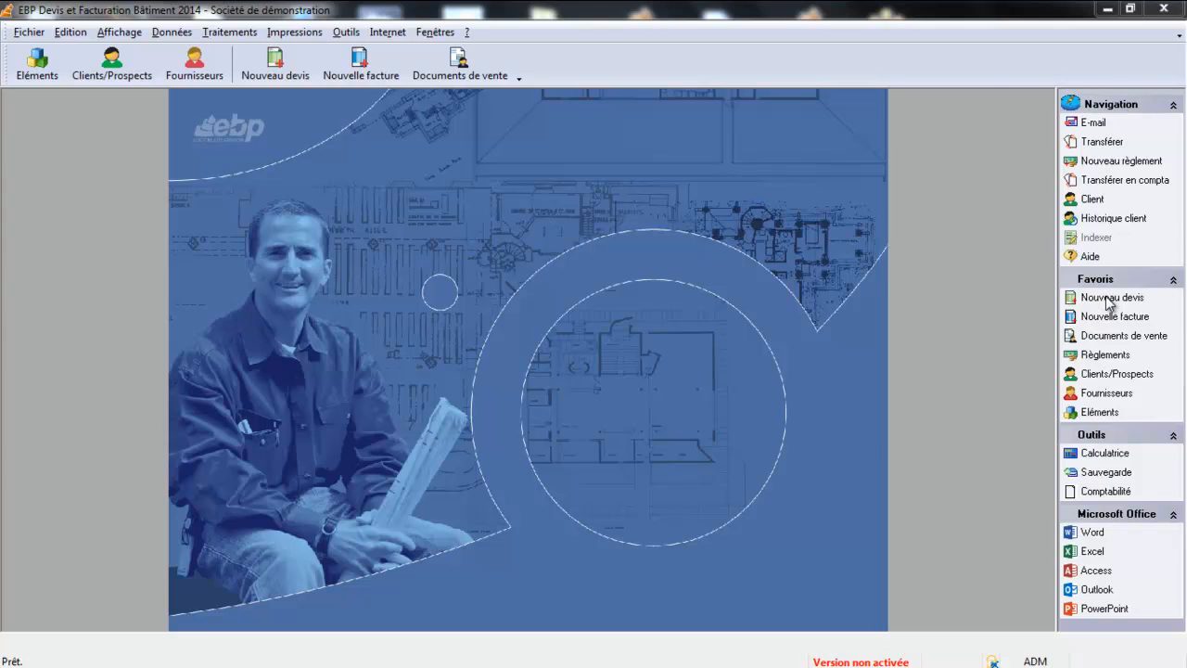
Open the list of sales documents and add a new document of type Devis
click(229, 32)
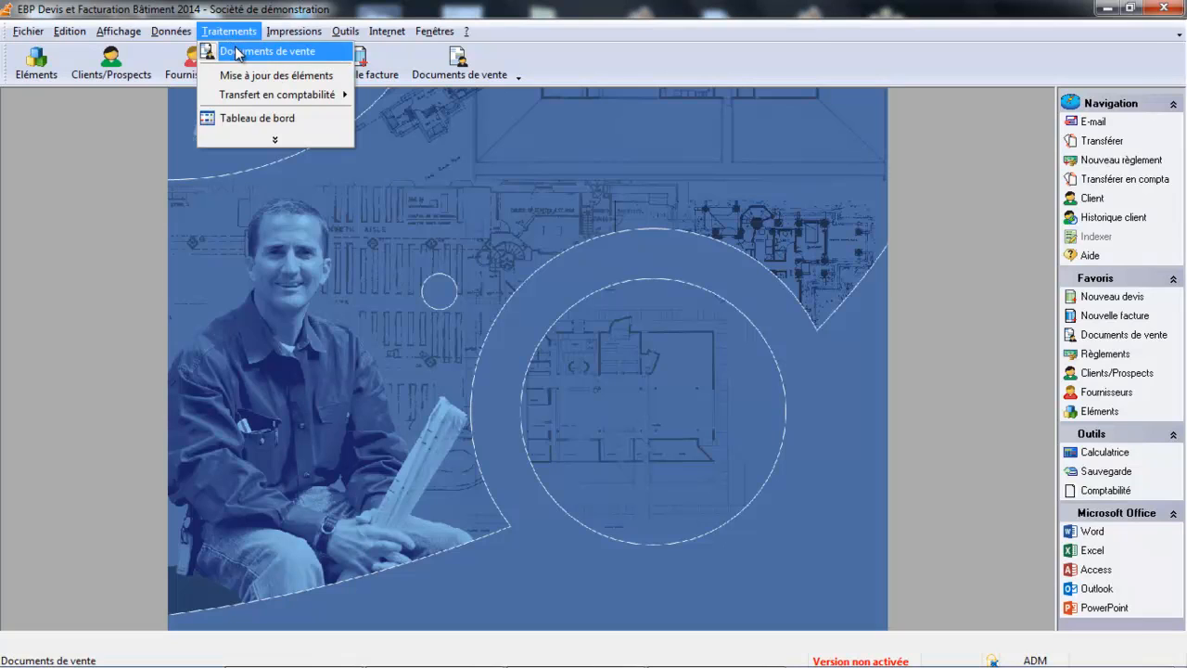
click(237, 52)
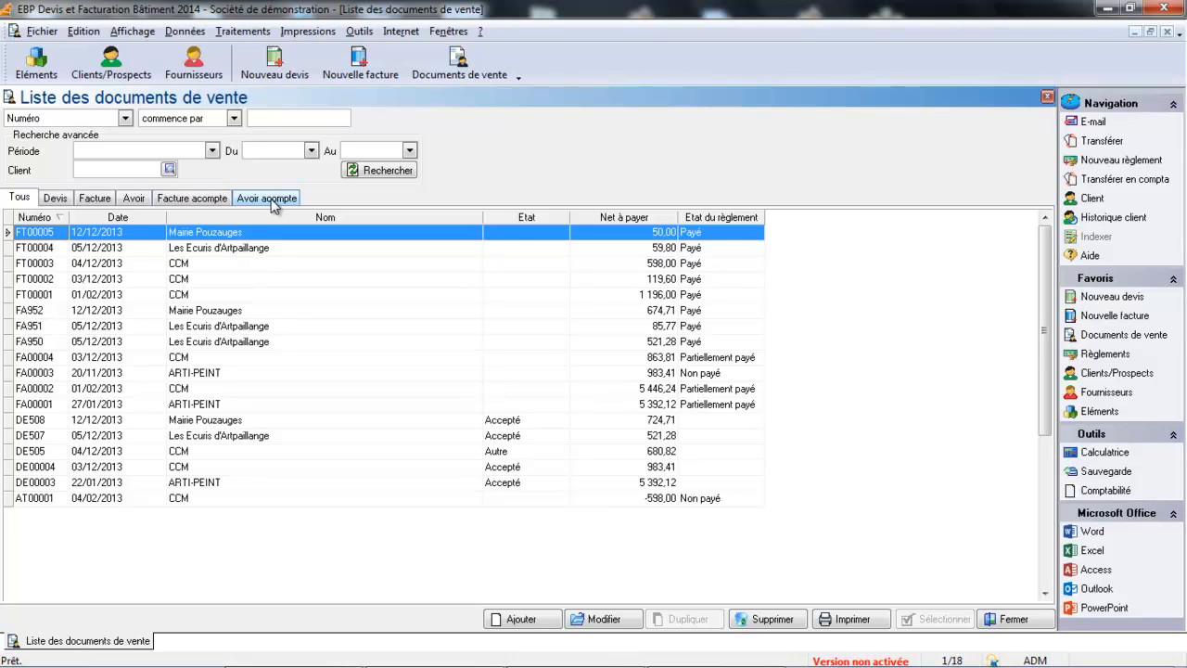
click(521, 619)
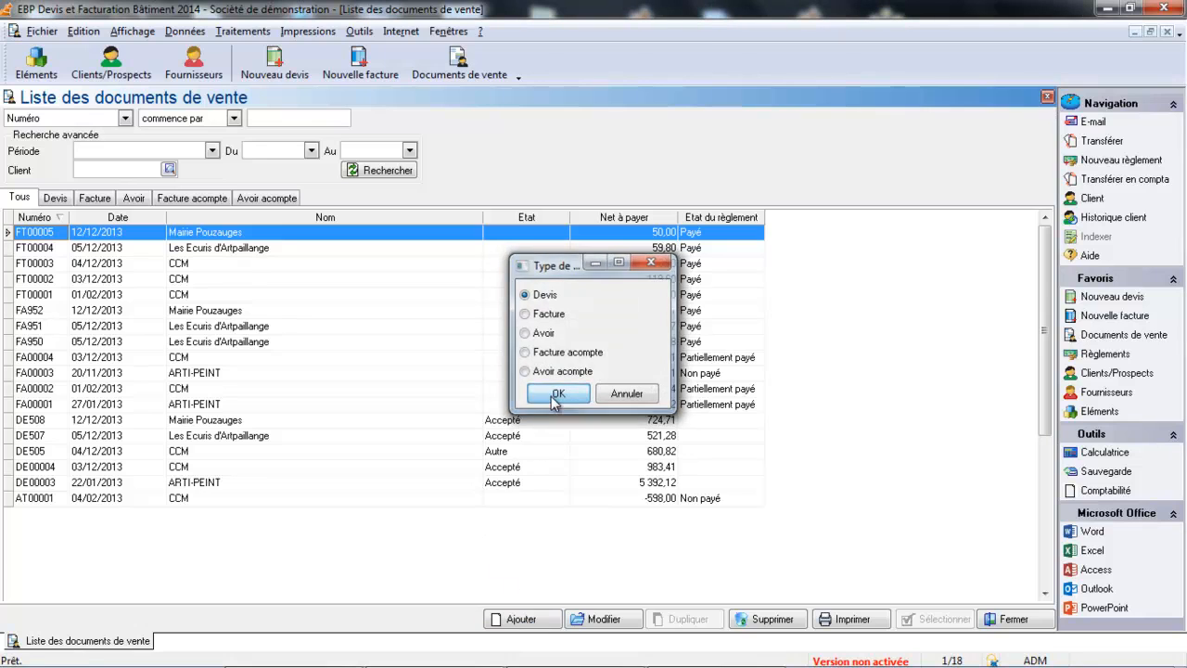
click(556, 394)
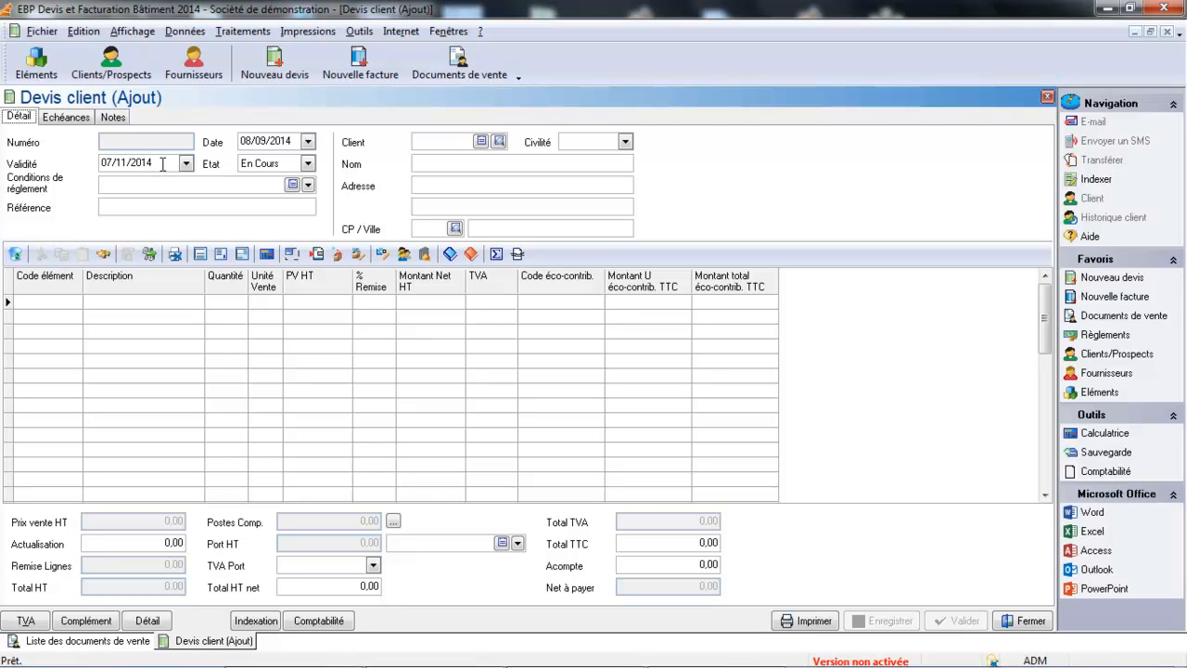
Try the Appel d'offre status on the new quote and set it back to En Cours
click(307, 165)
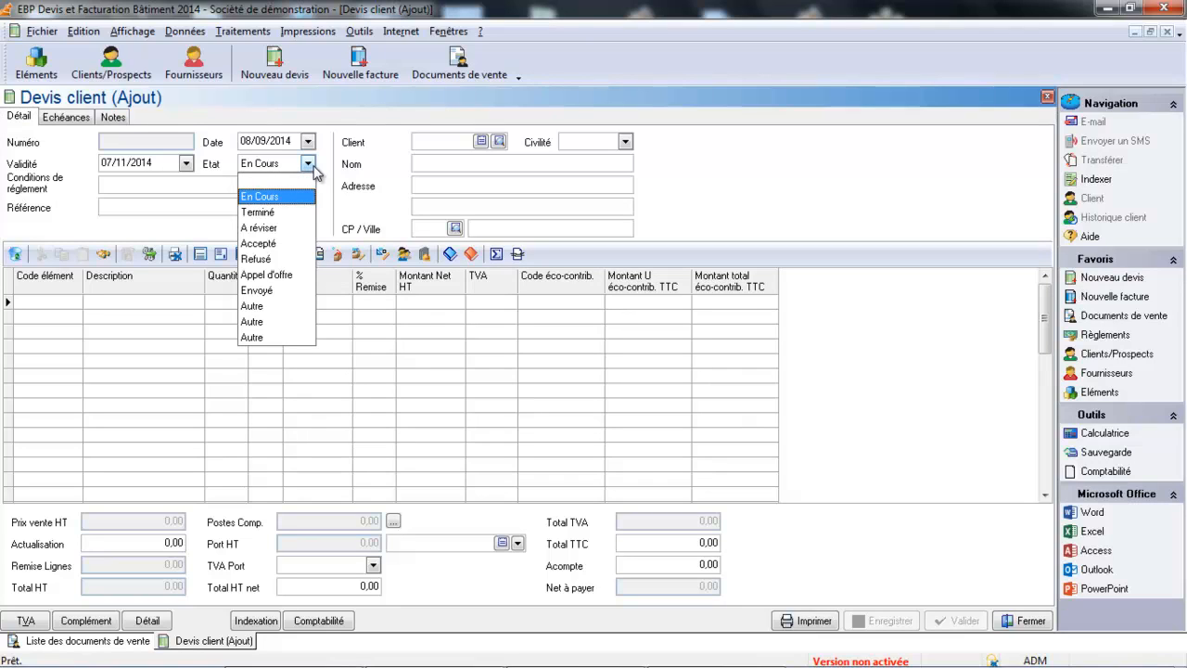
click(253, 198)
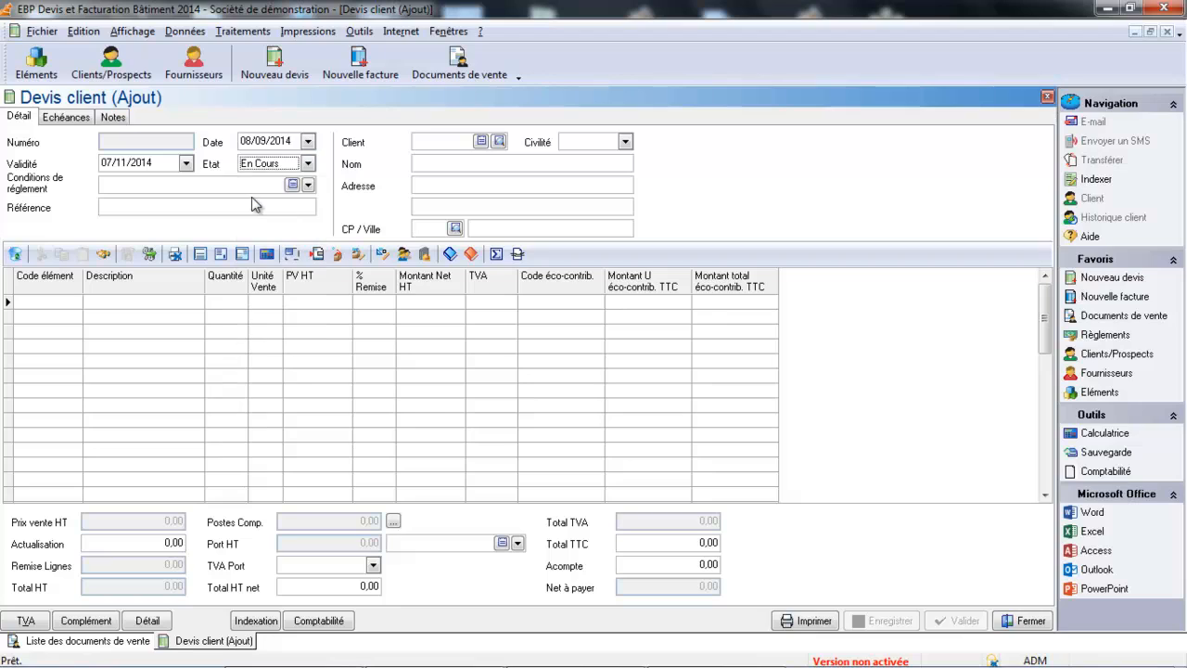
click(307, 165)
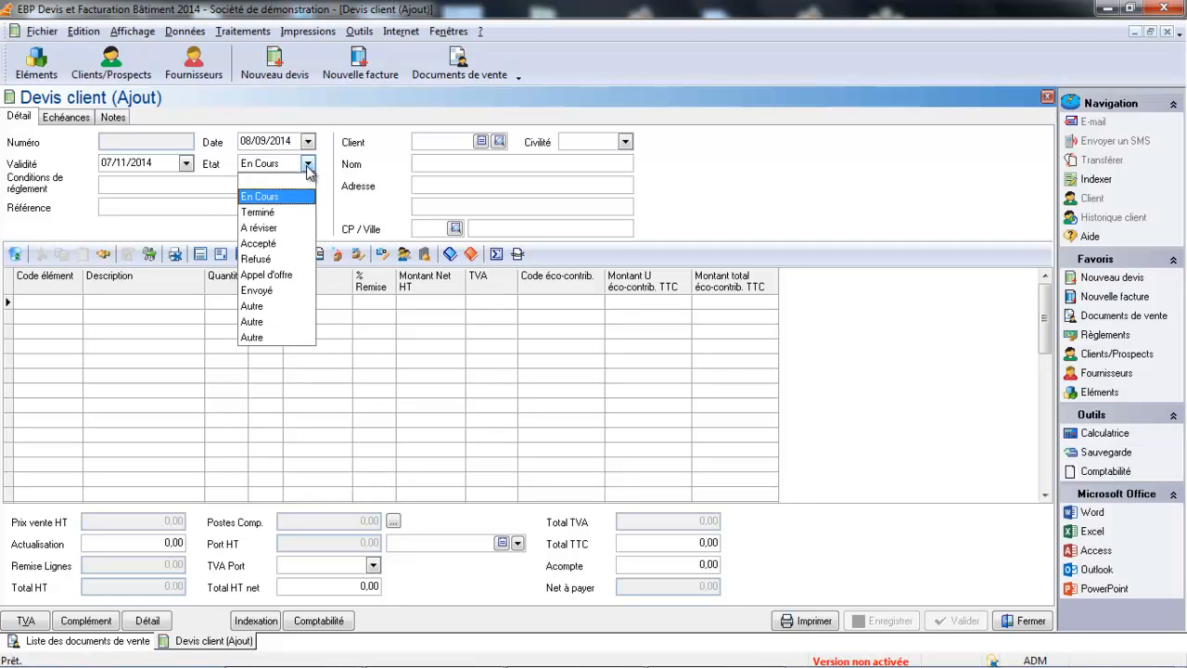
click(283, 275)
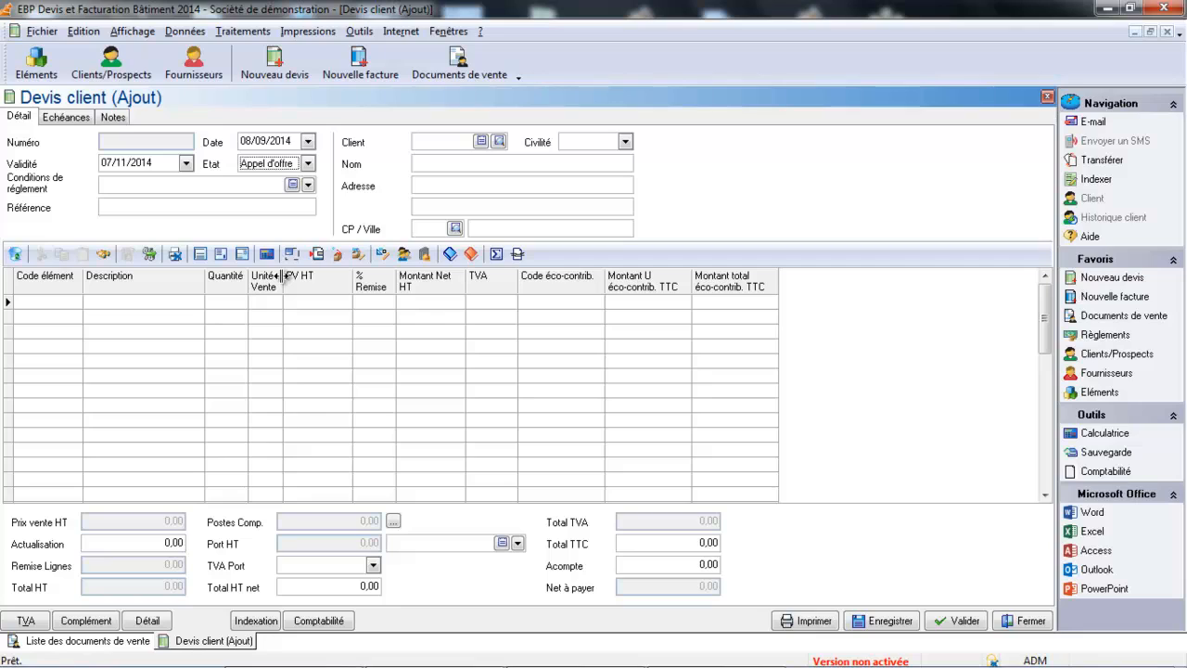
click(309, 164)
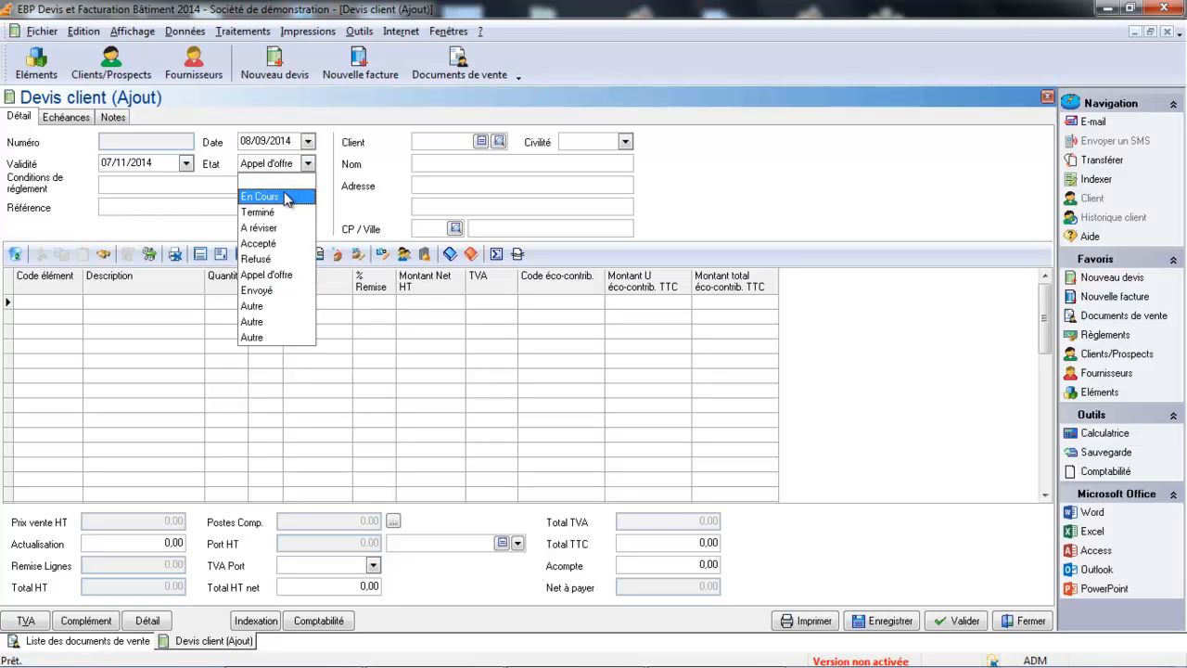
click(286, 198)
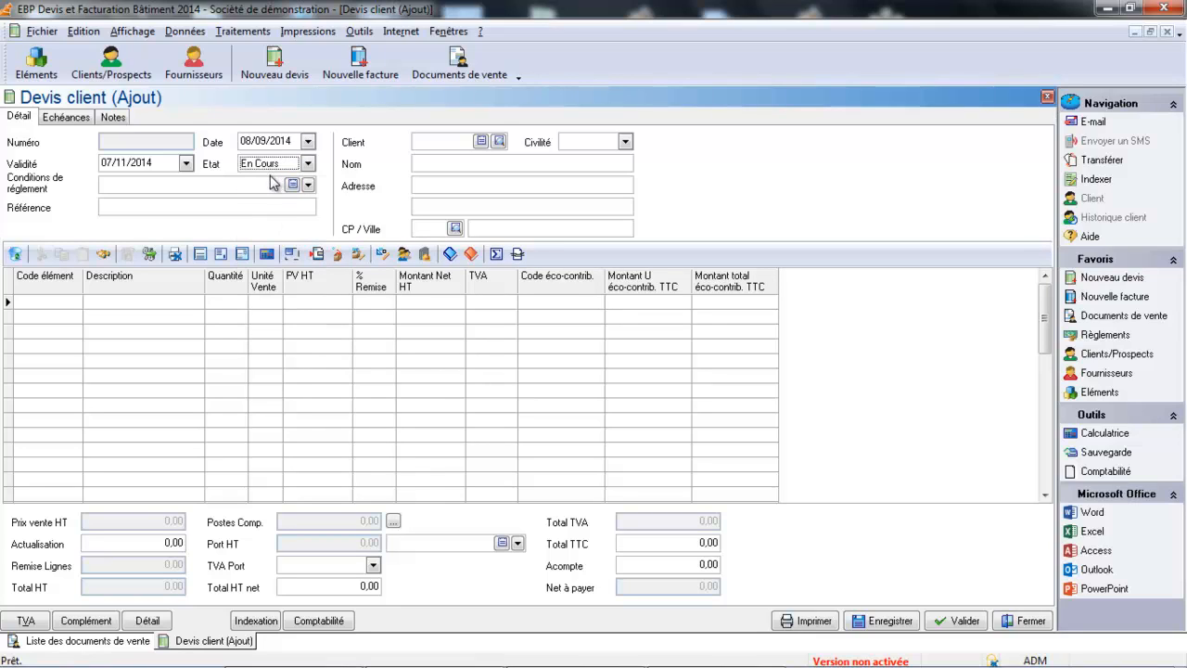
Select the prospect MAIRIE DE NANTES as the quote's client
click(497, 143)
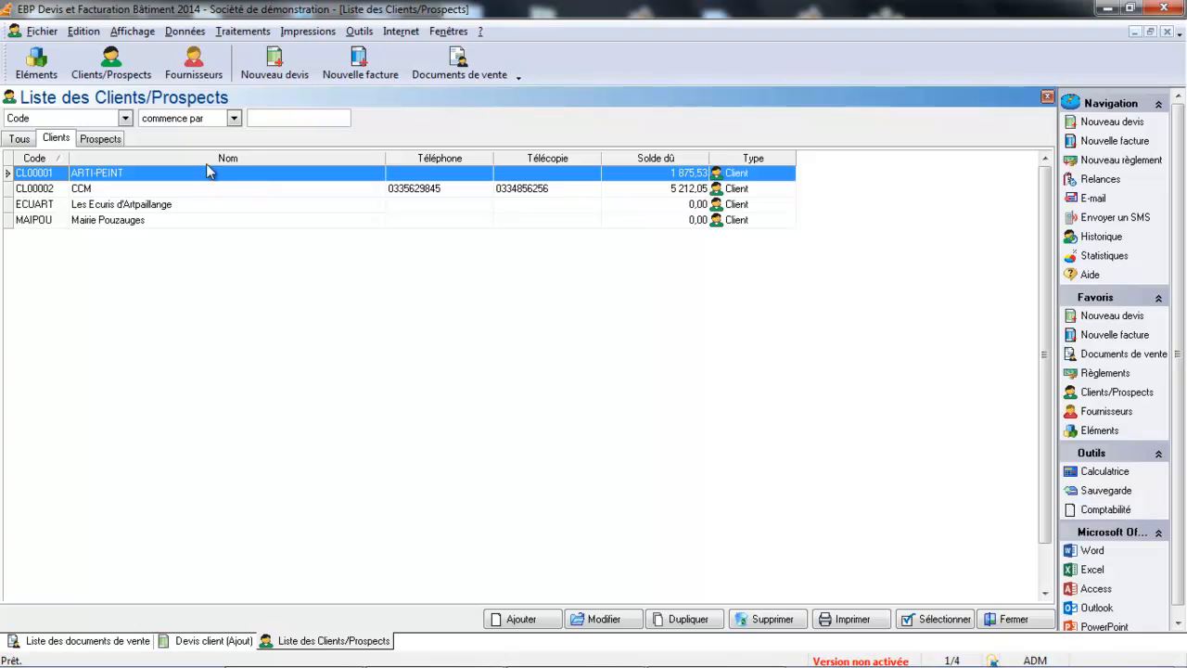
click(102, 139)
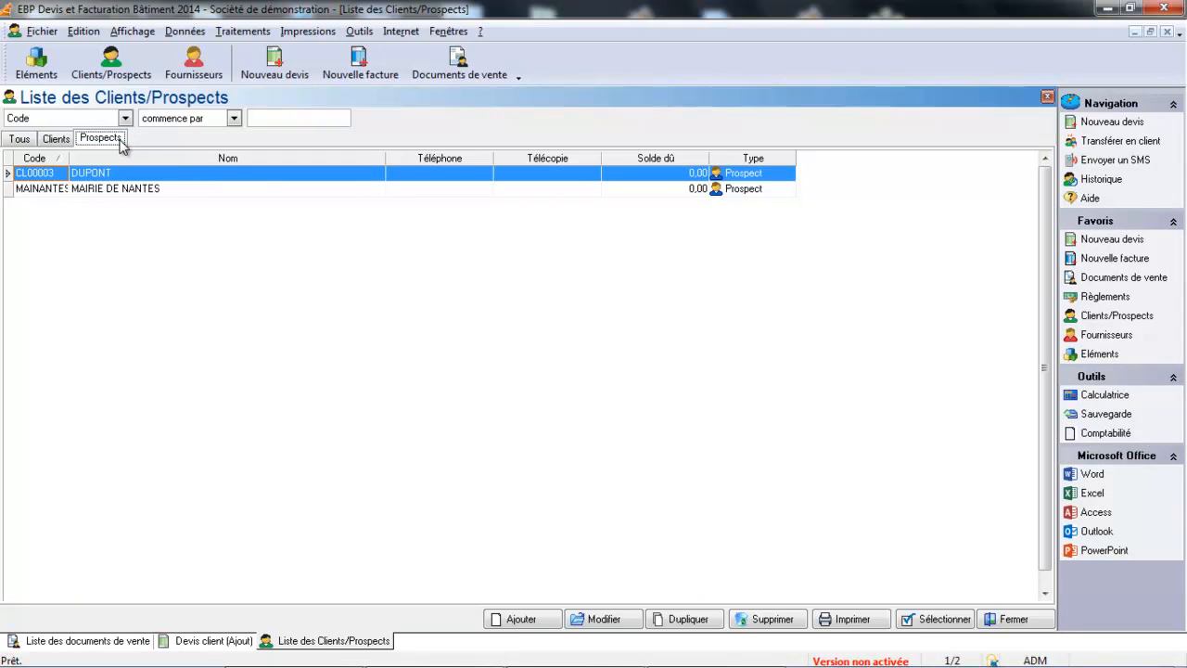
click(133, 191)
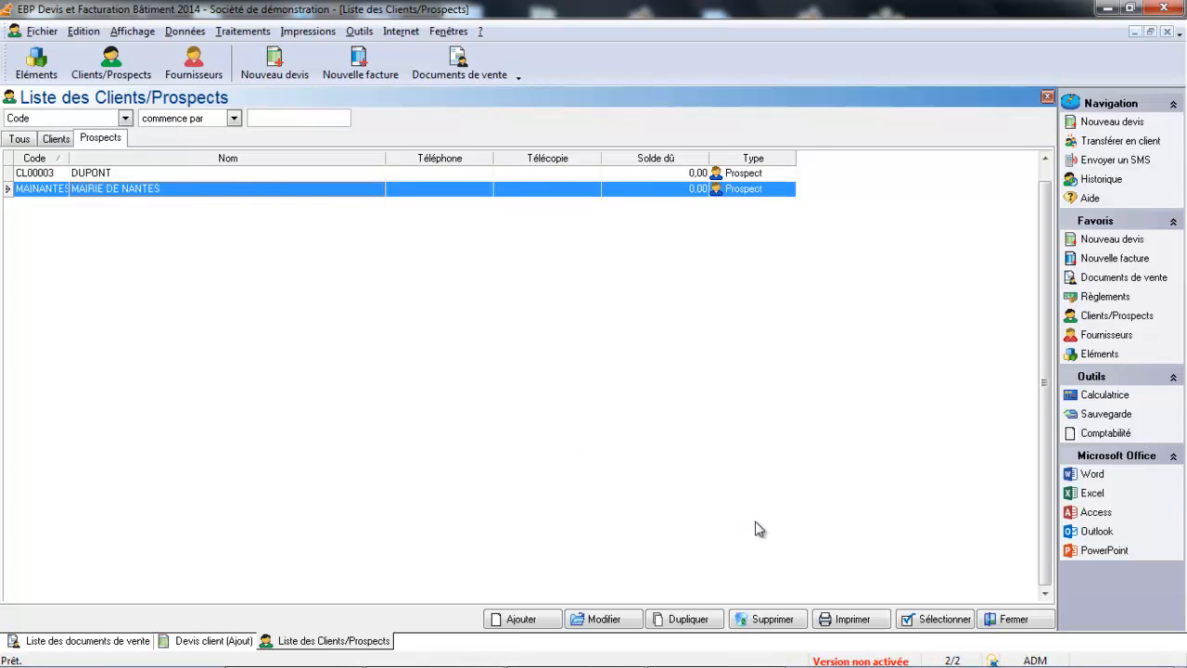
double_click(482, 196)
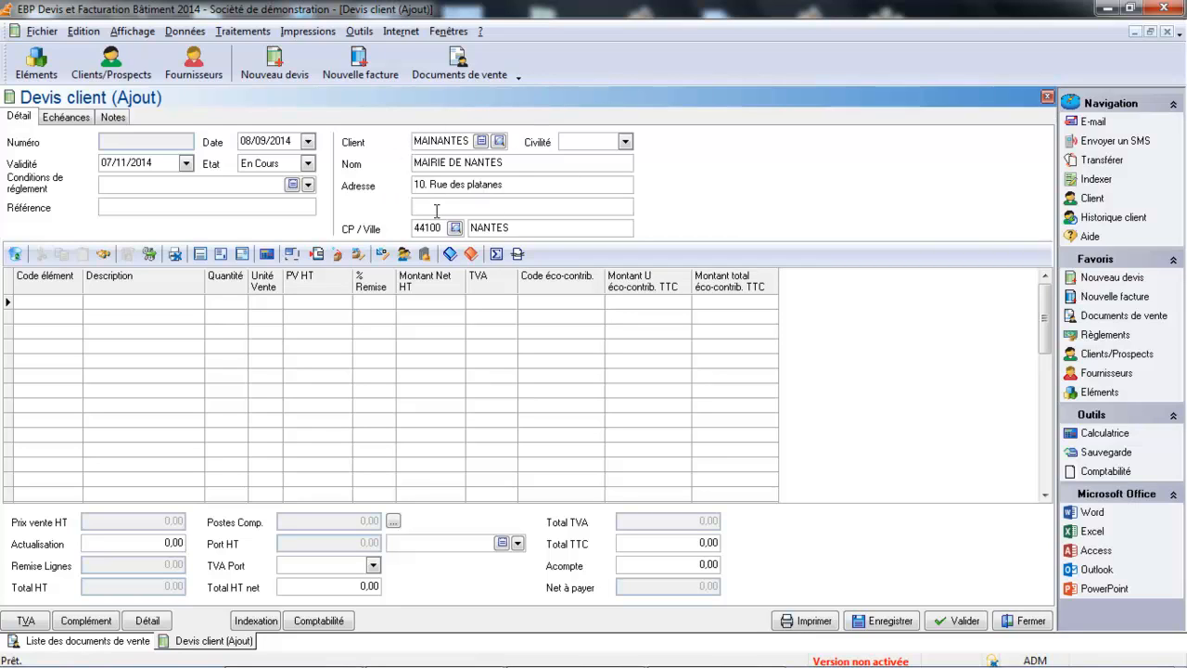
Set the payment terms to "30% à la commande; solde à la livraison du chantier" and the reference to "Votre fax du"
click(308, 185)
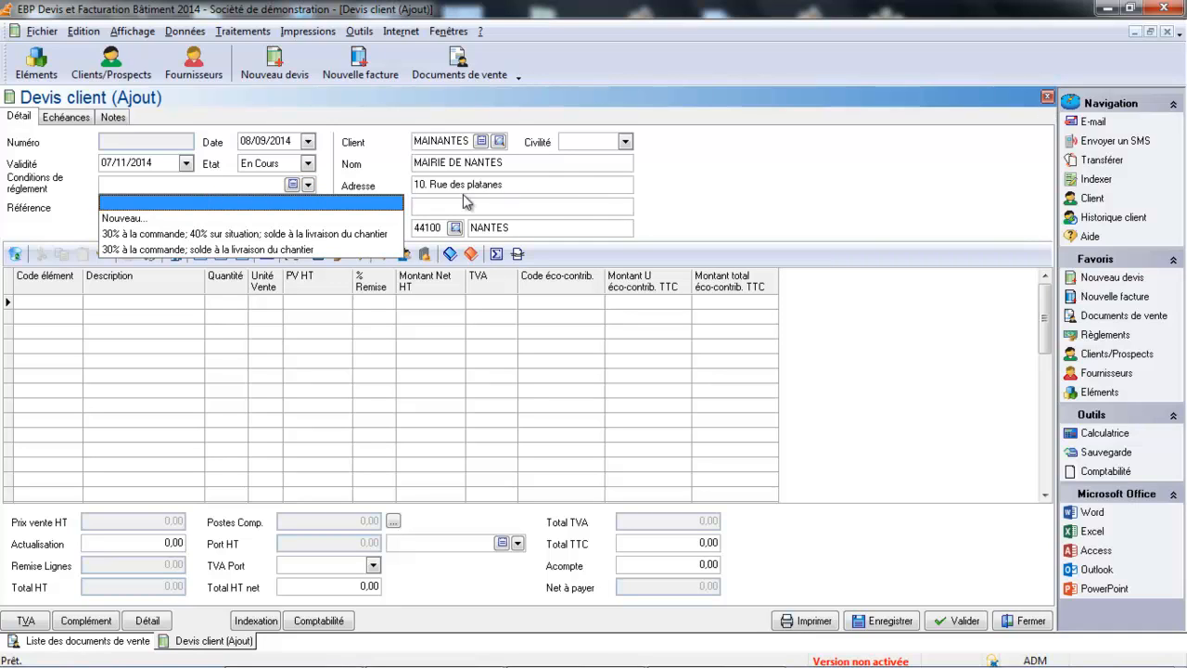
click(265, 250)
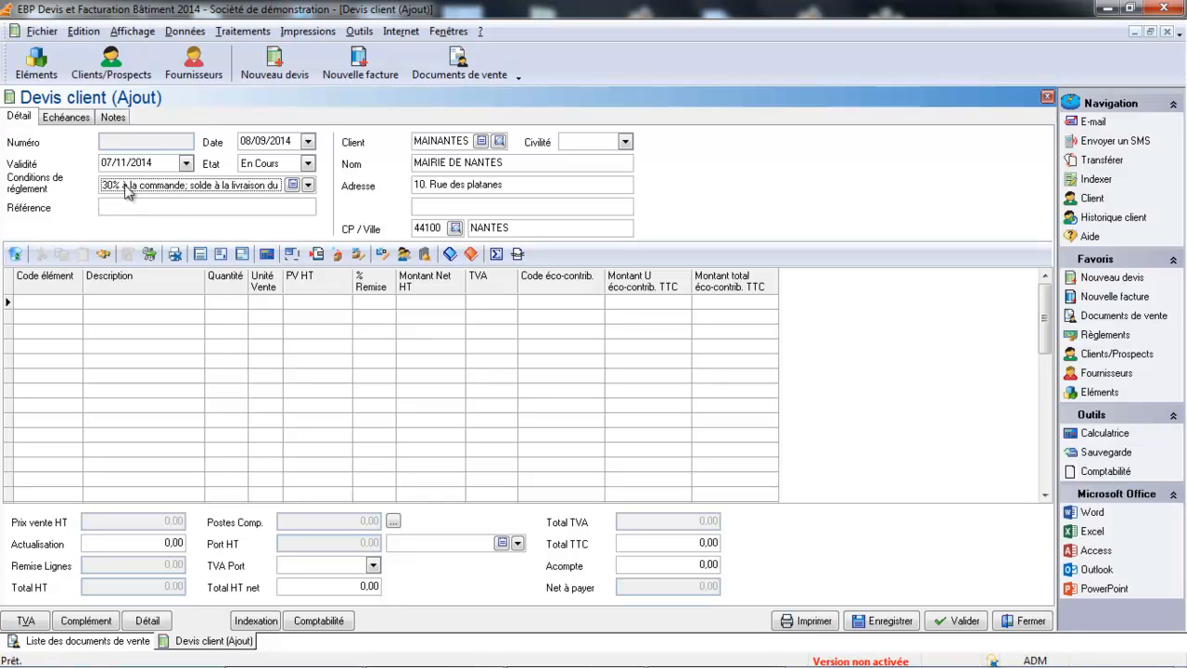
click(210, 210)
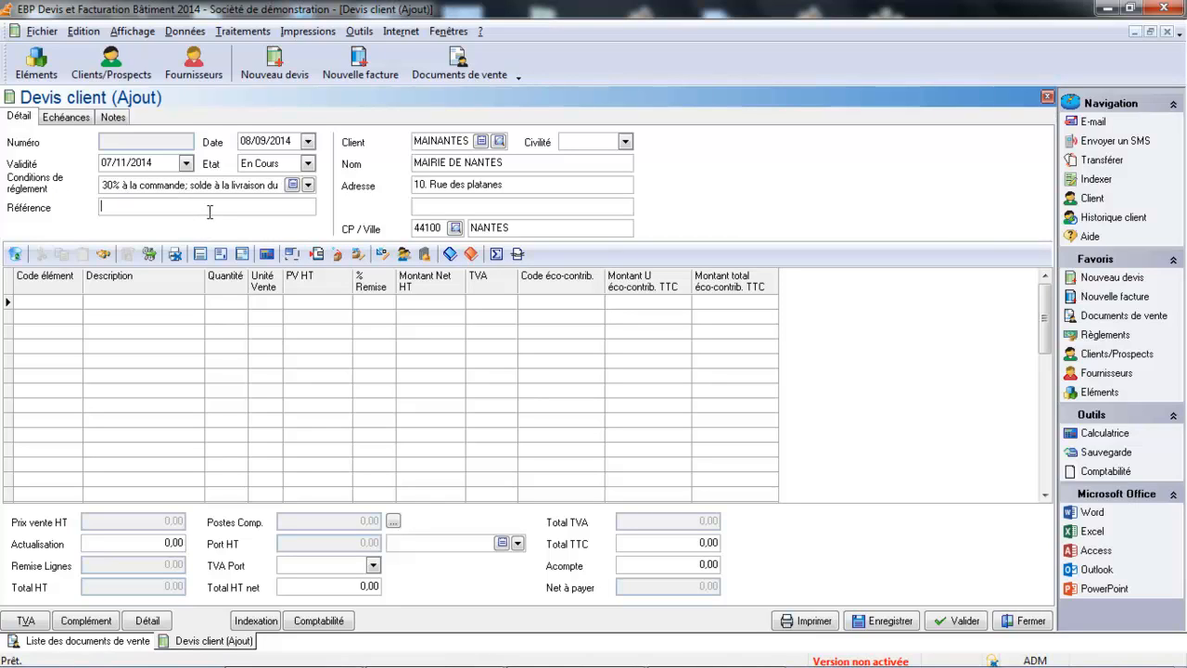
text(Votre fax du)
Add the work item EL00008 Impression sous couche to the first line of the quote
click(78, 308)
click(78, 304)
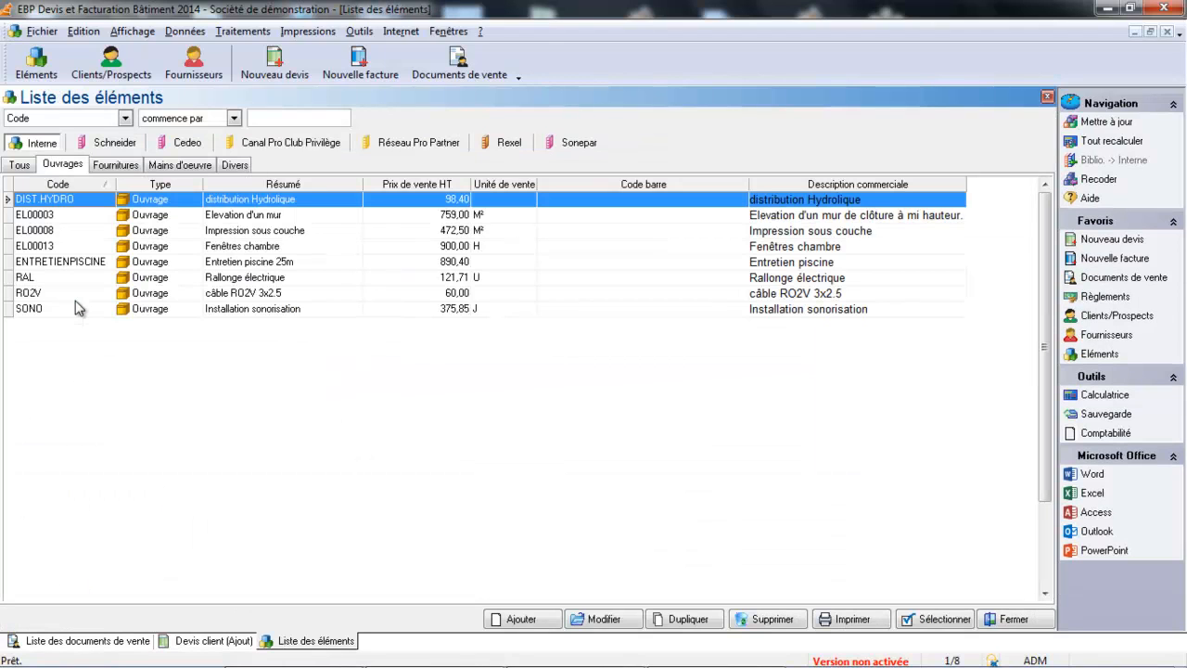
double_click(121, 237)
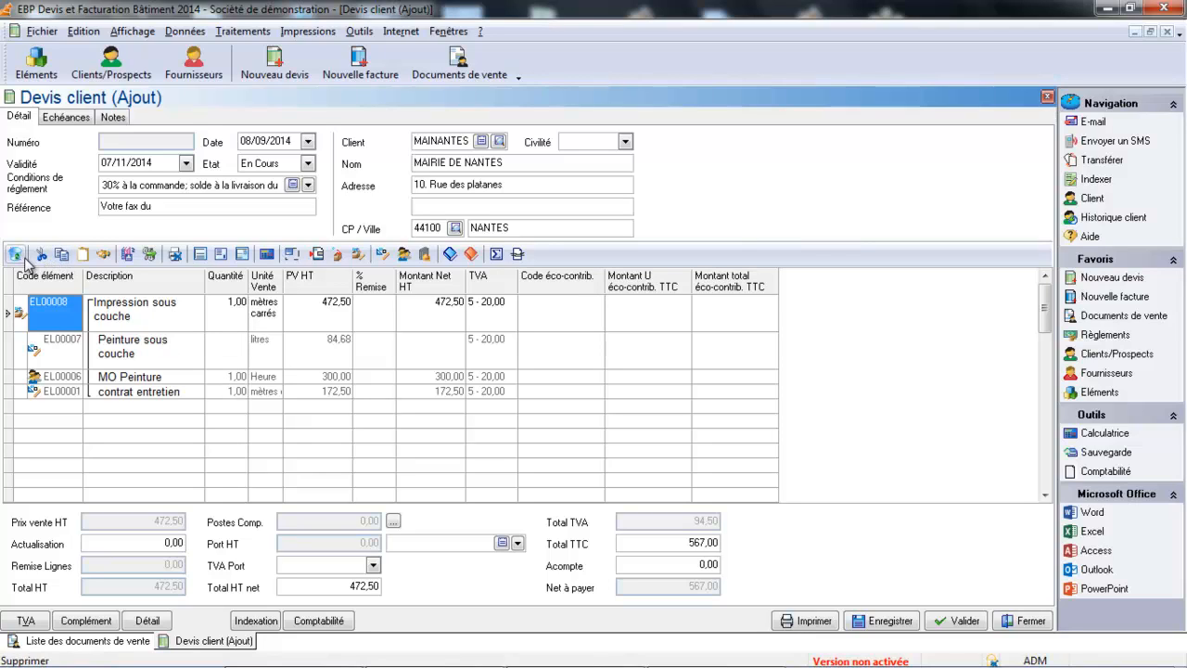
Examine the Impression sous couche item with its components folded, unfolded, hidden and fully expanded
click(221, 254)
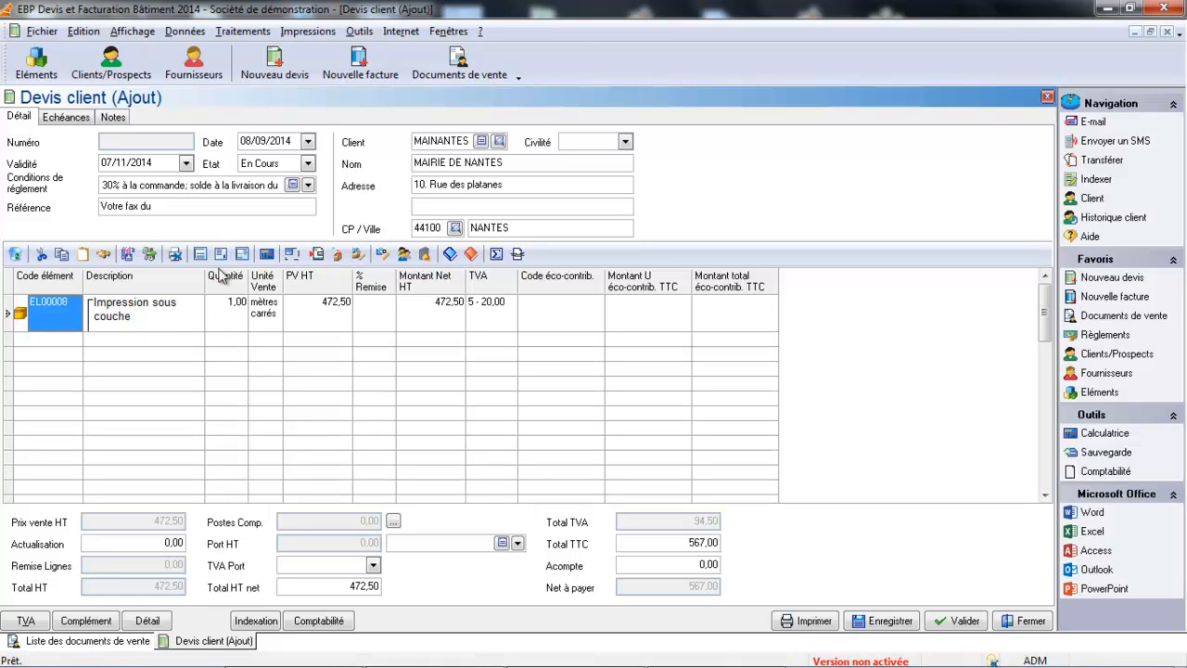
click(223, 260)
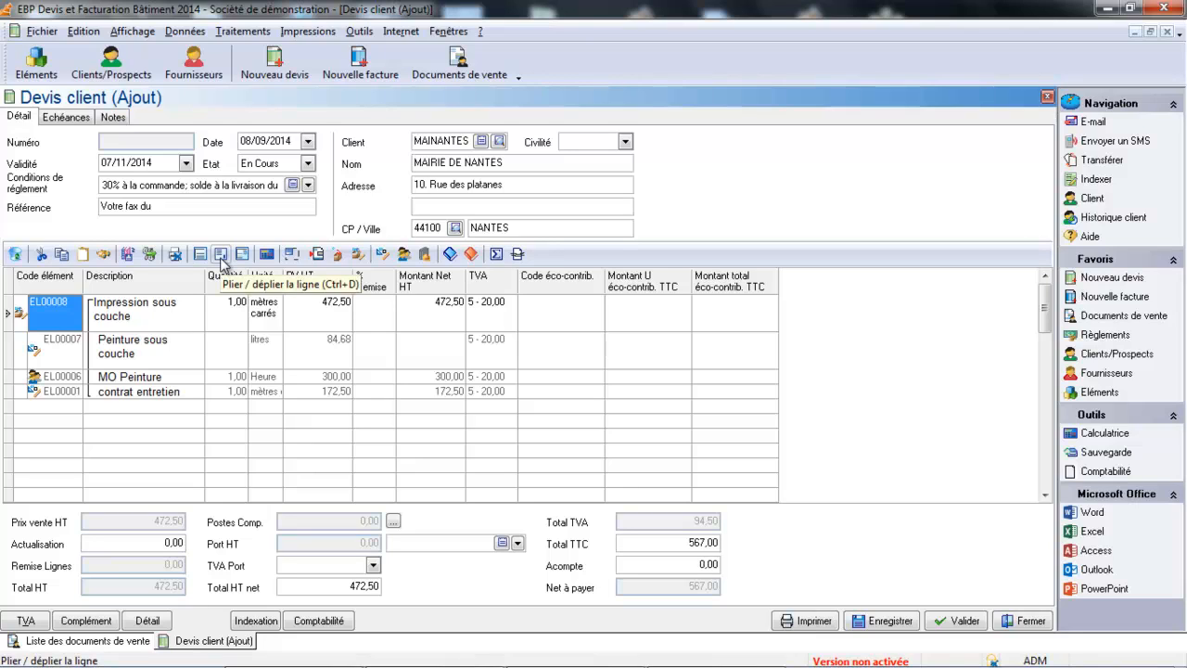
click(224, 261)
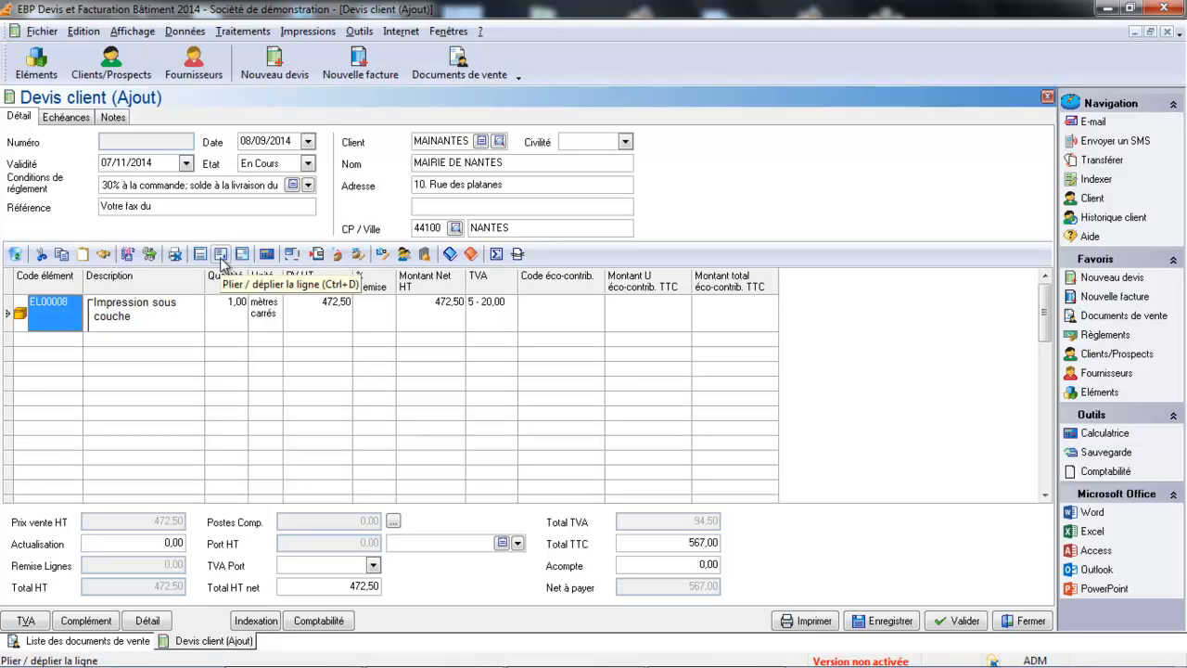
click(224, 262)
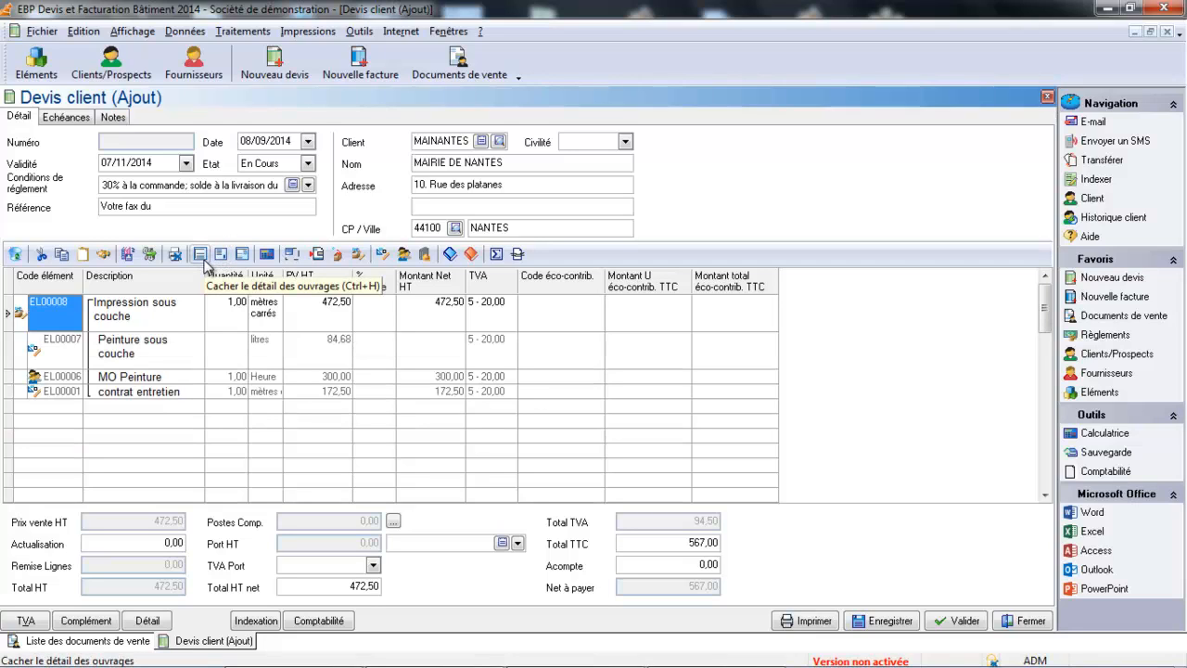
click(200, 254)
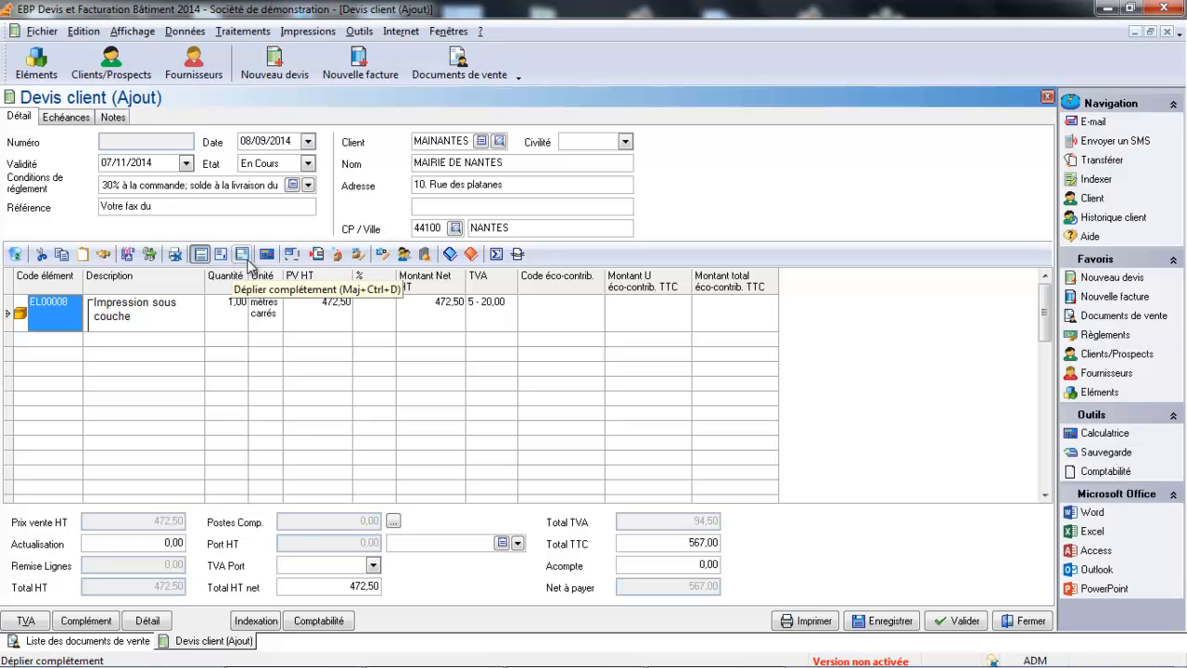
click(243, 254)
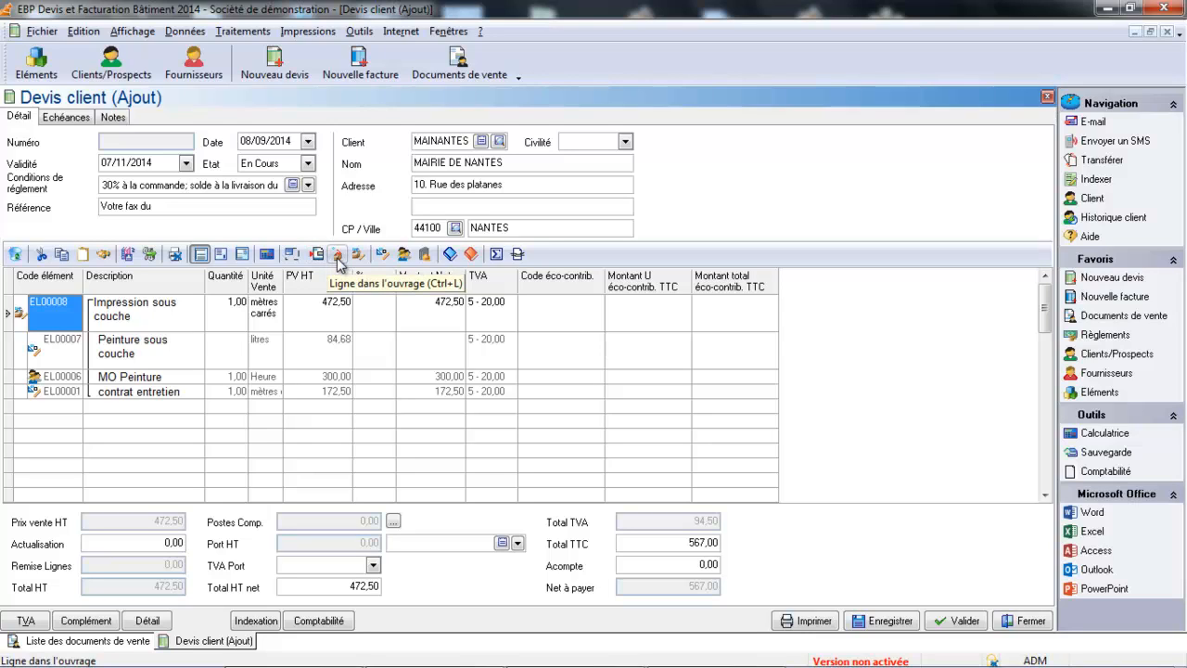
Insert an empty line above the Impression sous couche item and activate its item code cell
click(339, 261)
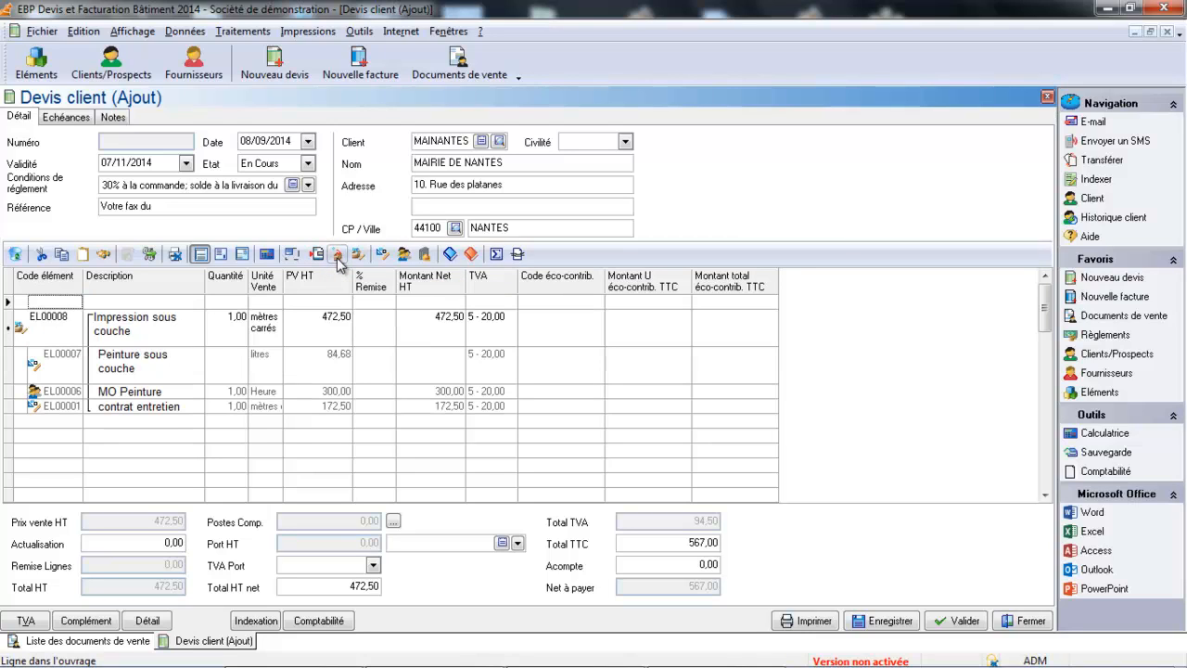
click(110, 362)
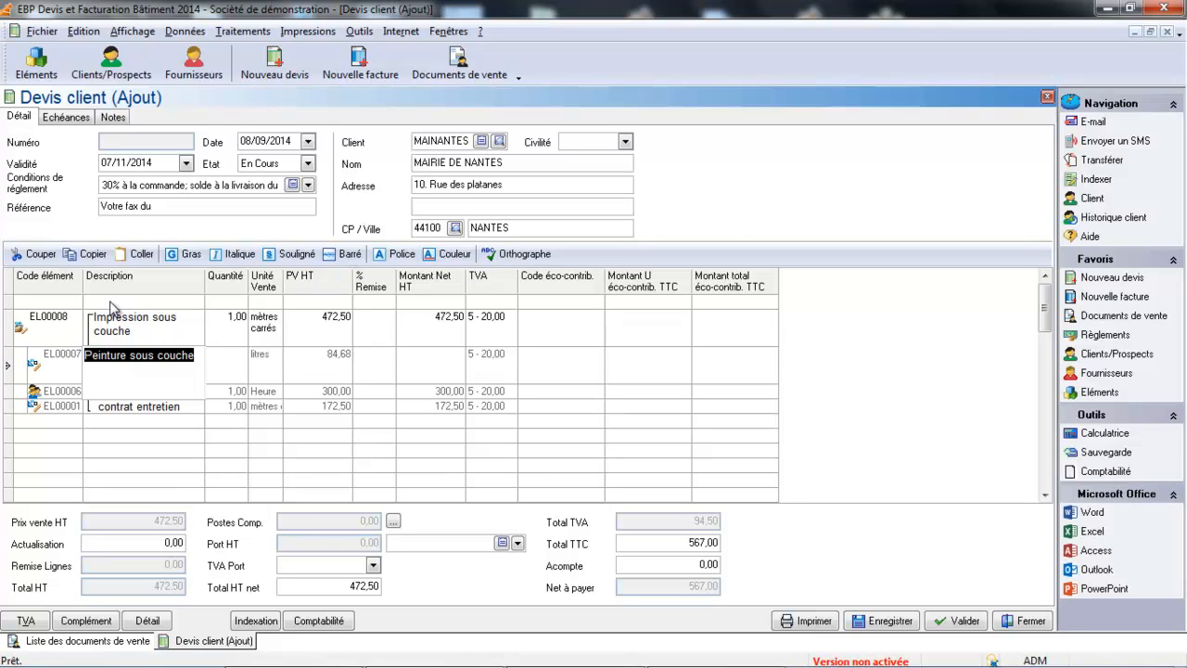
click(139, 330)
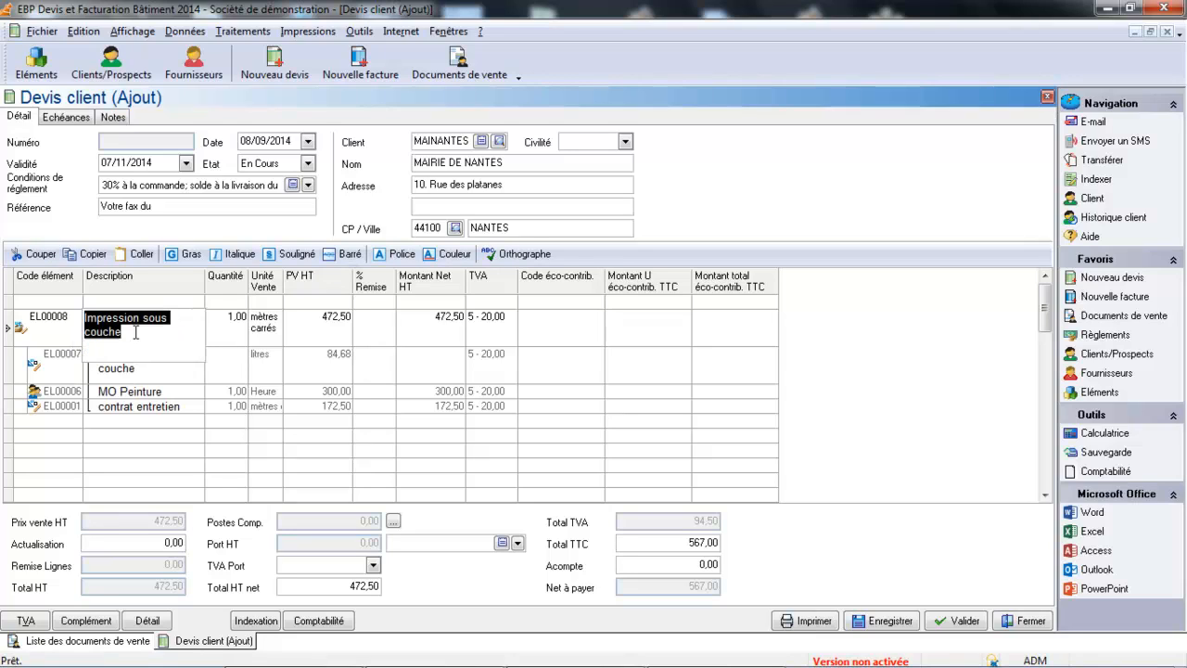
click(138, 298)
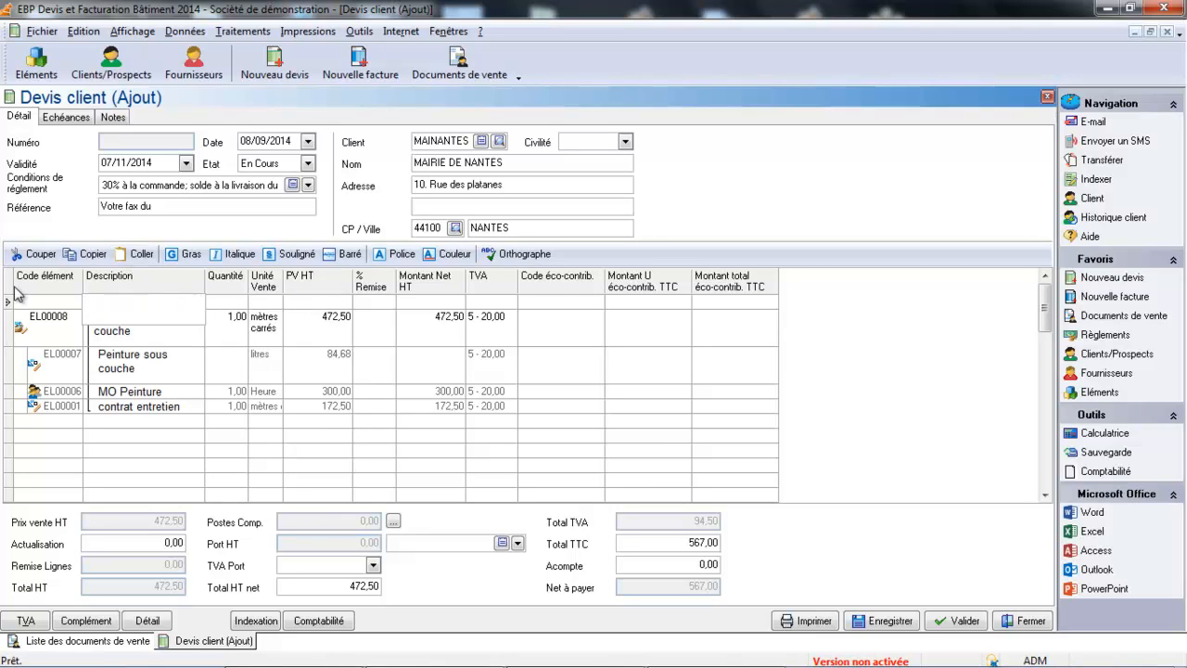
click(60, 301)
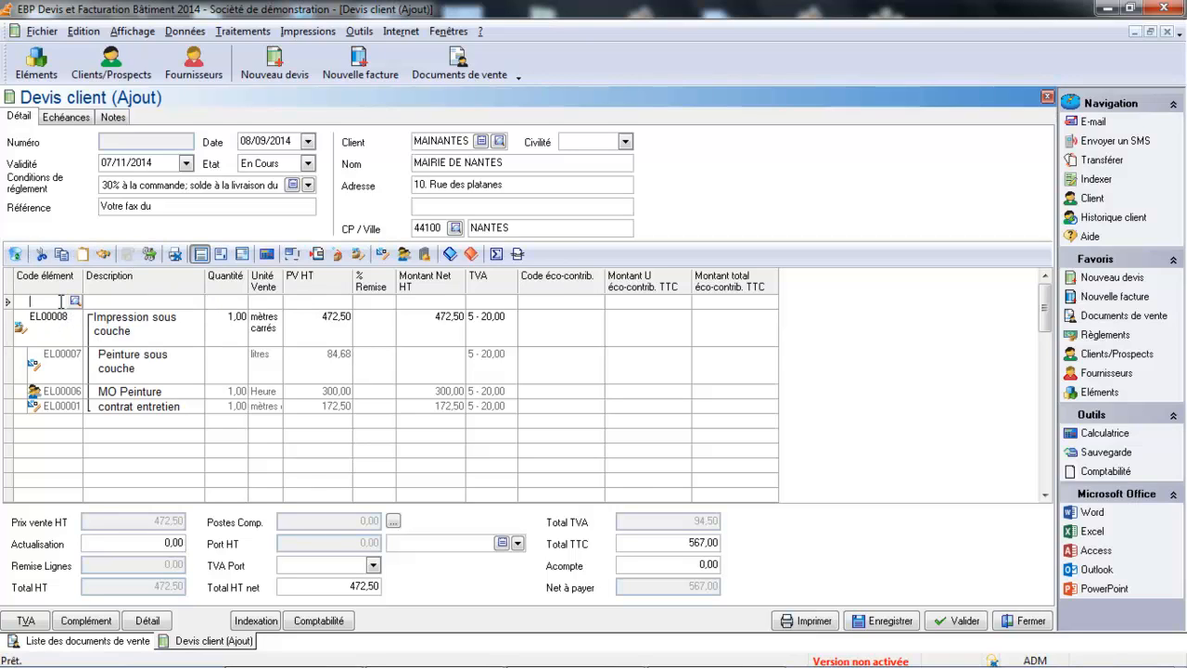
Insert a line inside the Impression sous couche work above Peinture sous couche and fill it with the work item EL00013 Fenêtres chambre
click(48, 366)
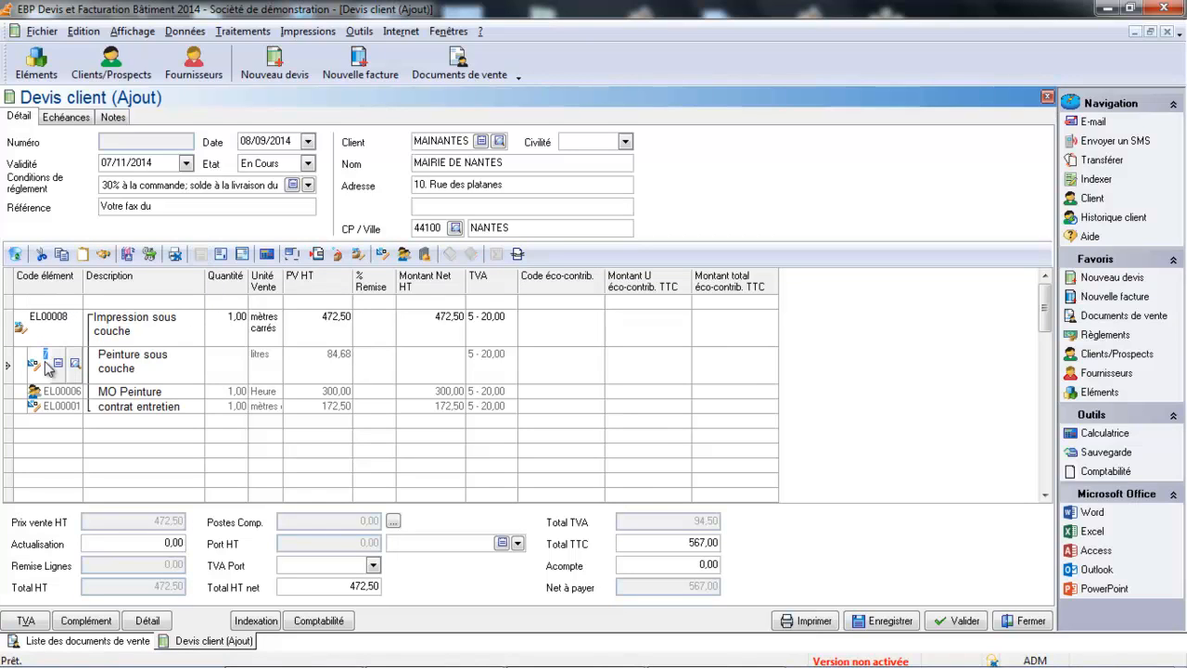
click(340, 266)
click(127, 356)
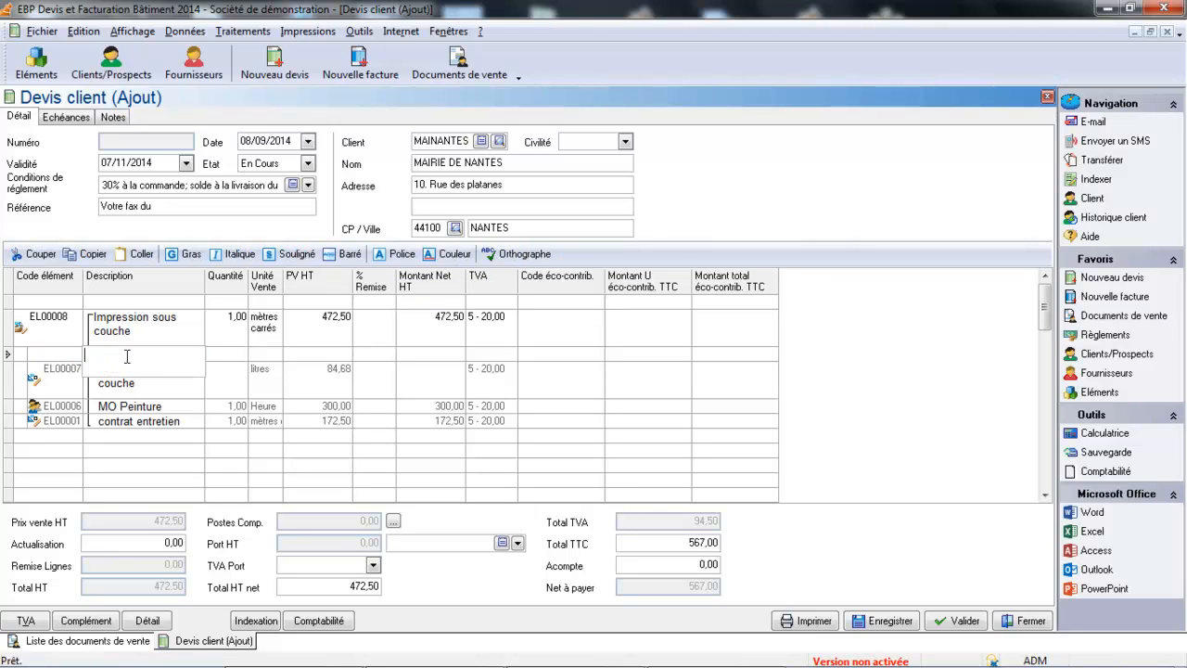
click(54, 351)
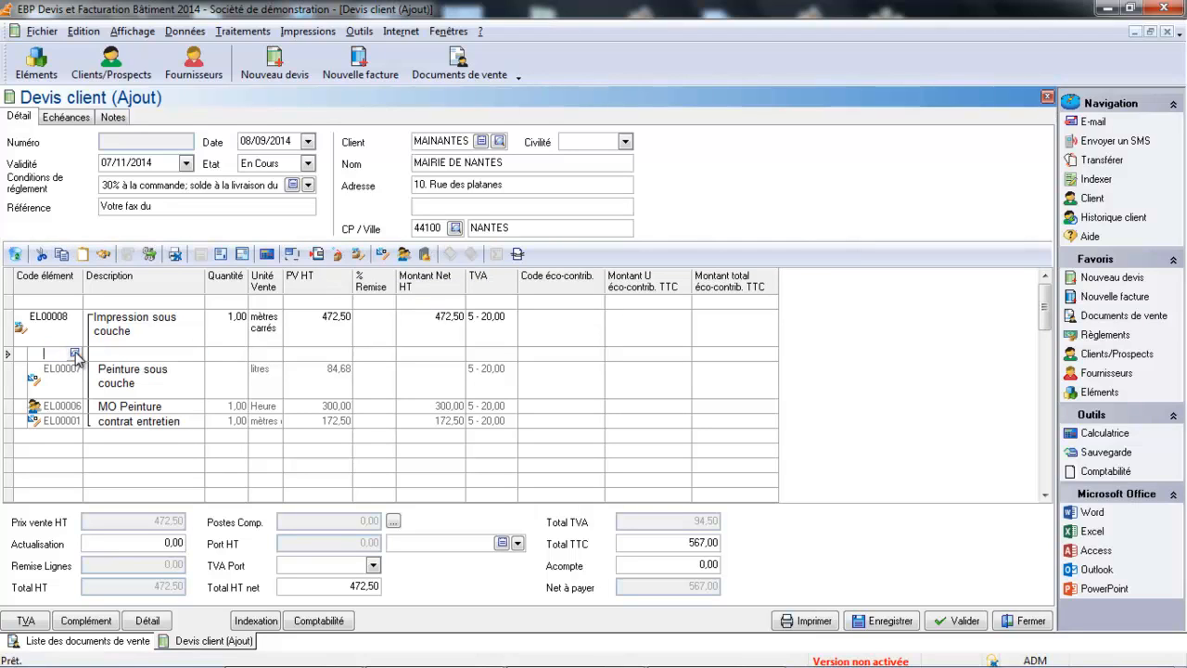
click(76, 353)
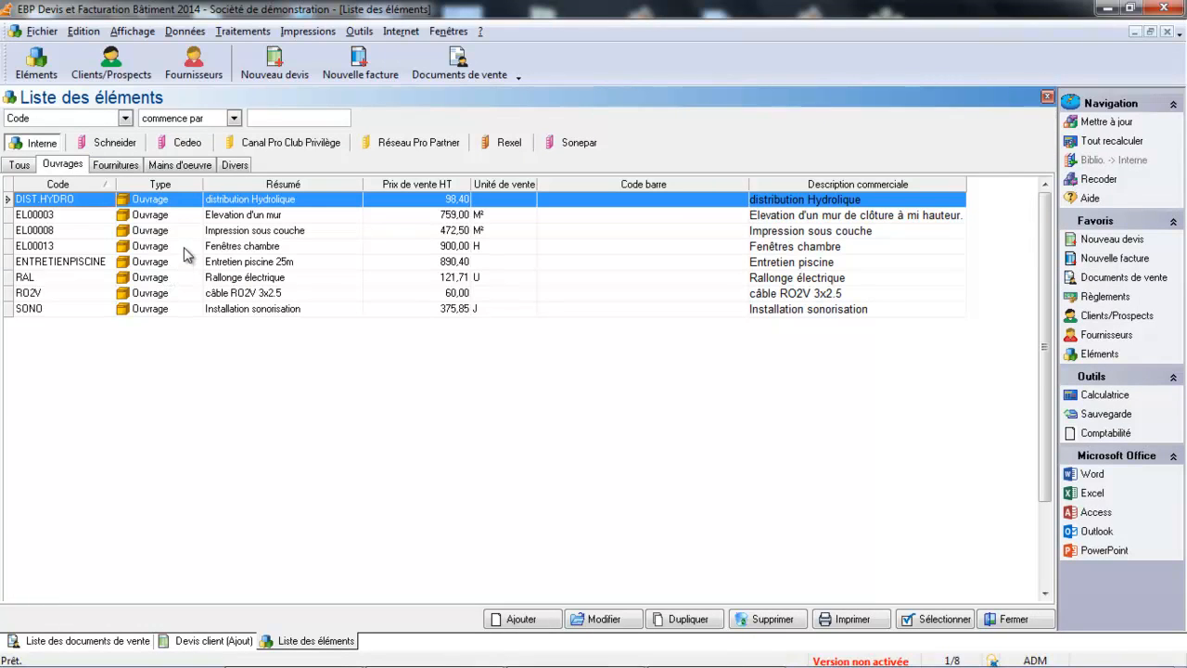
double_click(185, 247)
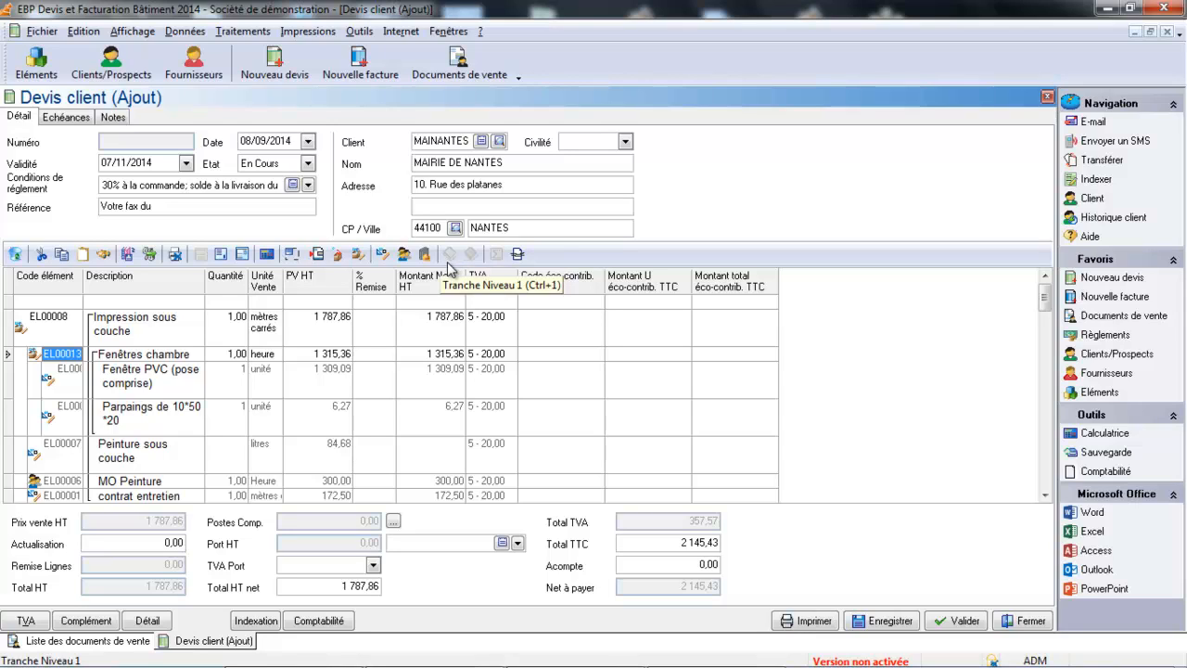
Describe the empty line above Impression sous couche as "Chambre enfant" and insert a level 1 section (Tranche Niveau 1) on that line
click(451, 258)
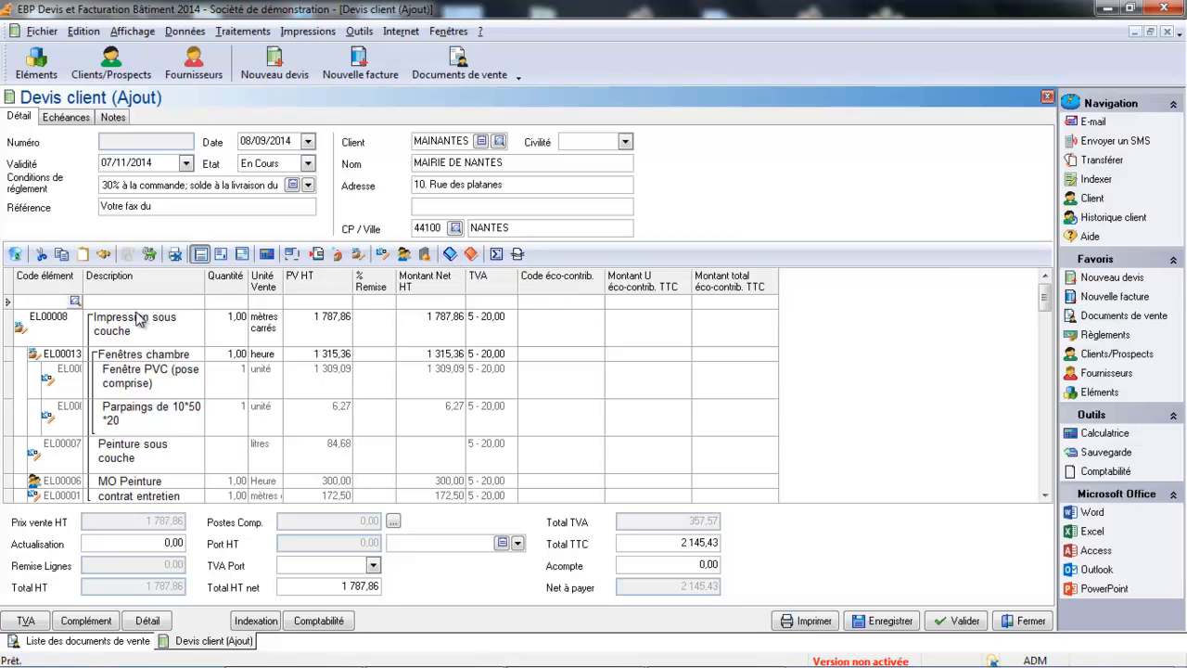
click(105, 303)
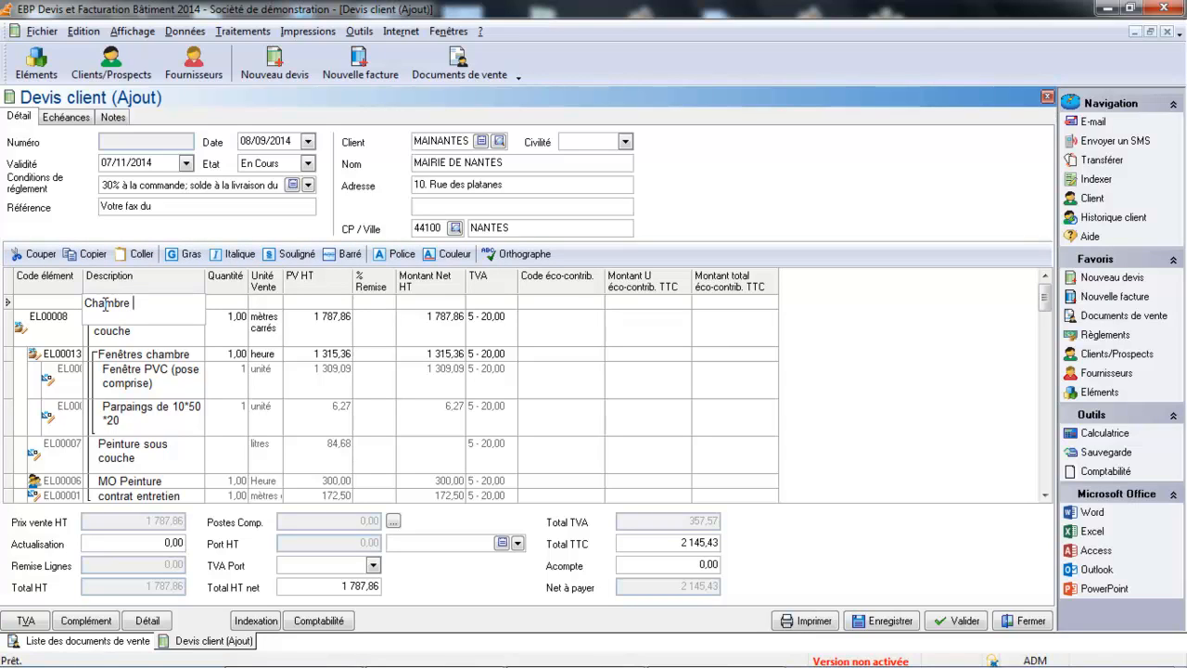
text(Chambre enfant)
key(Return)
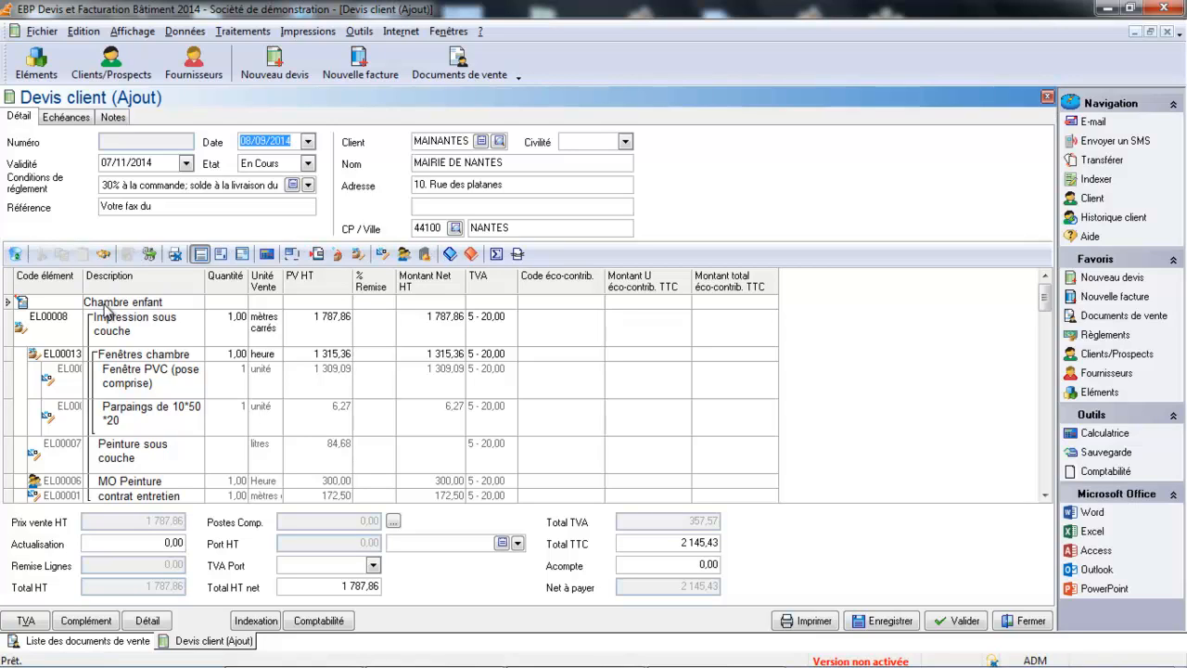
click(67, 304)
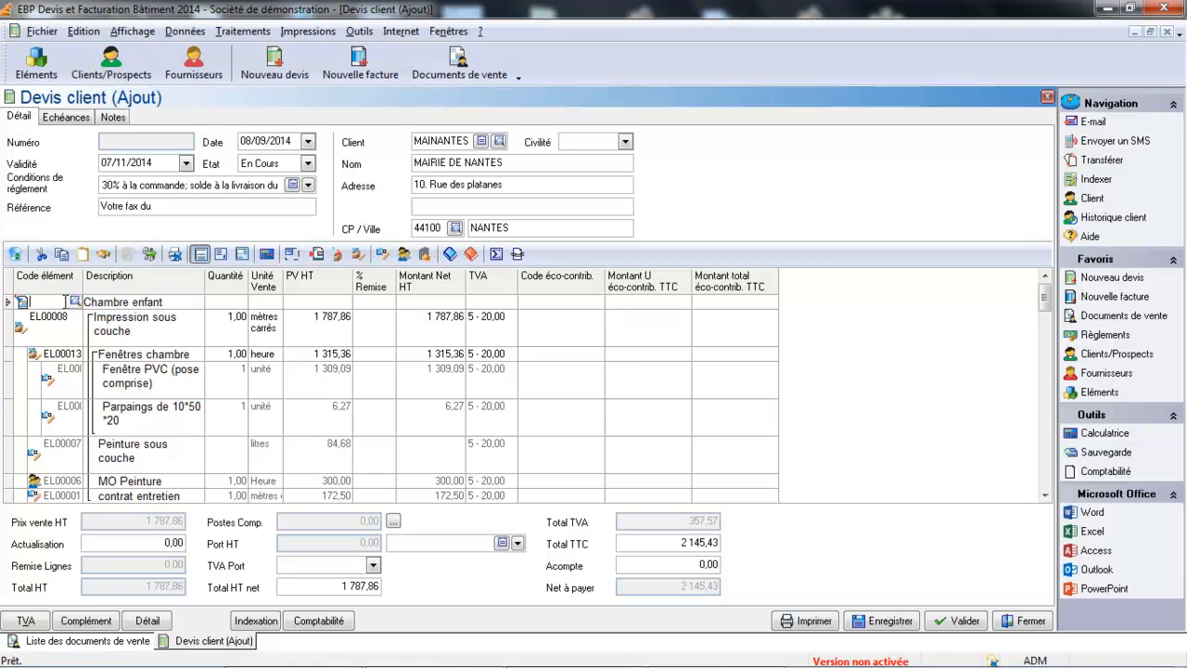
click(448, 261)
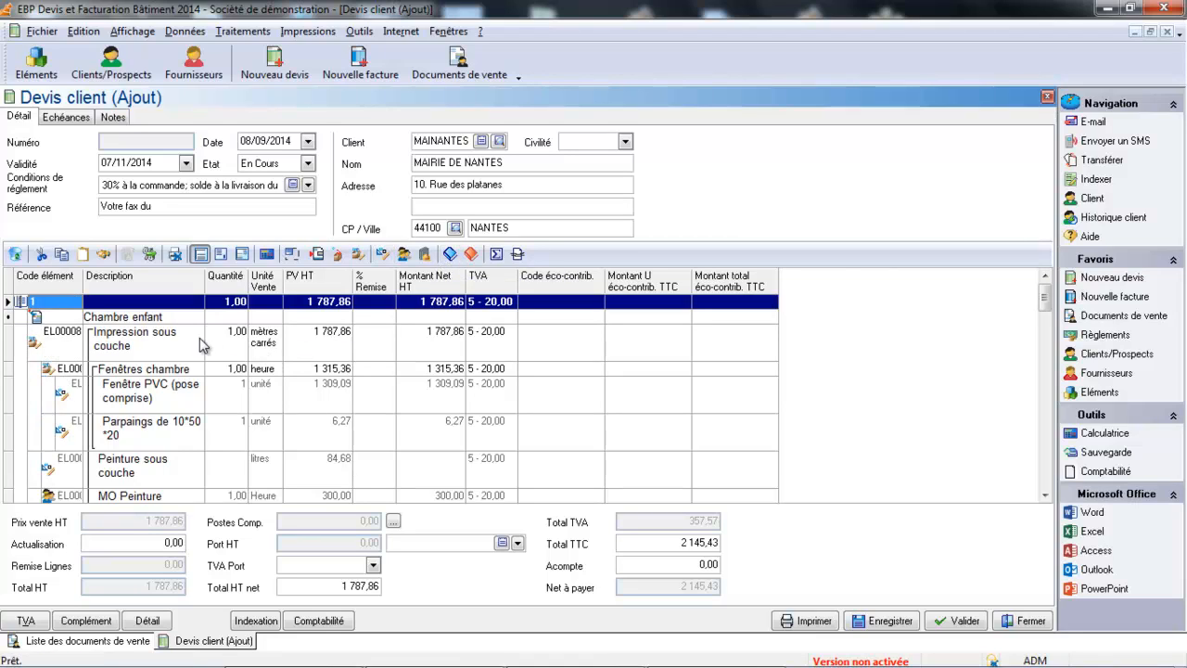
Enter the description "Séjour" after the last component, contrat entretien, leaving one blank line between them
click(193, 358)
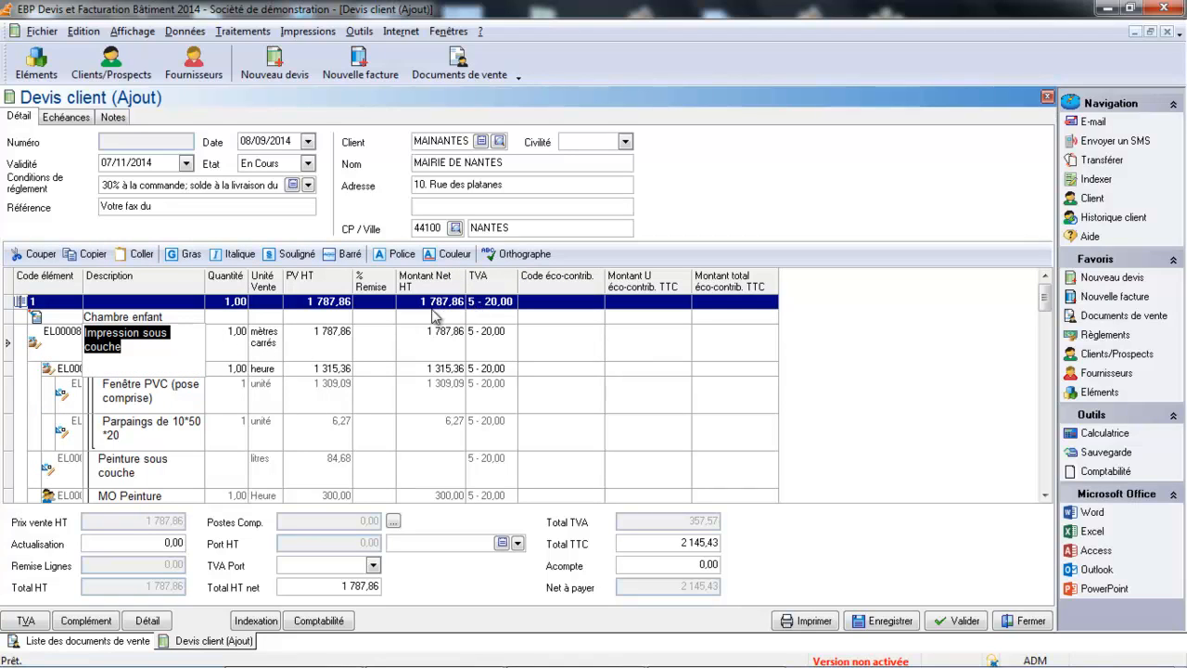
click(1046, 486)
click(1045, 487)
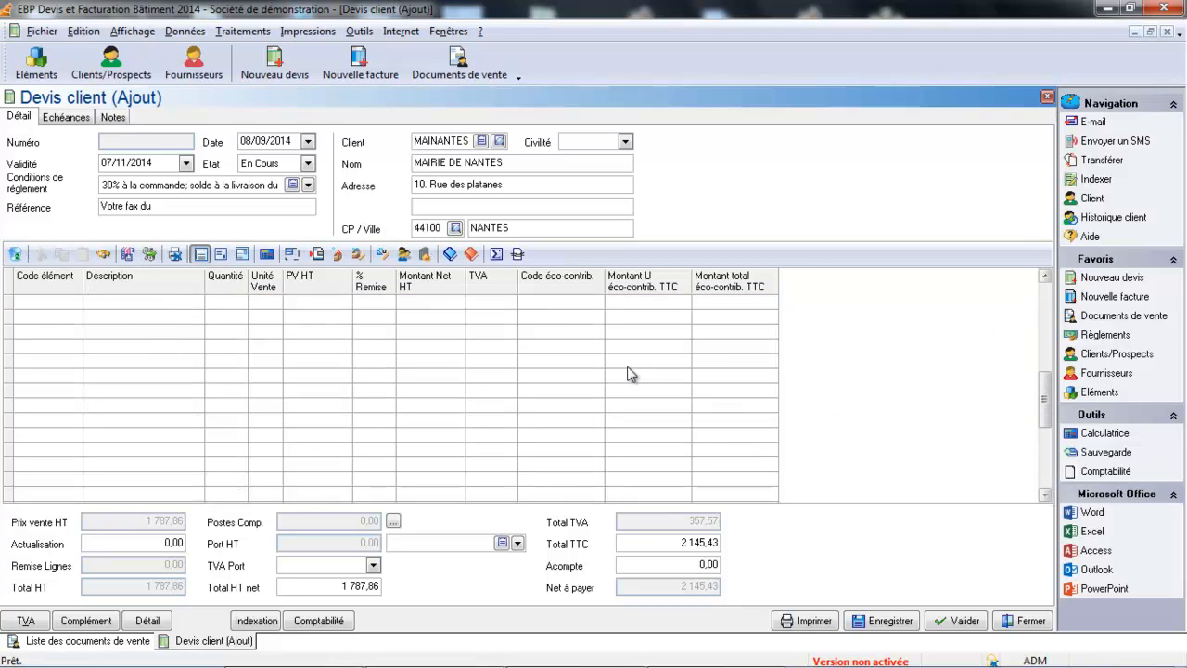
click(1045, 276)
click(1046, 277)
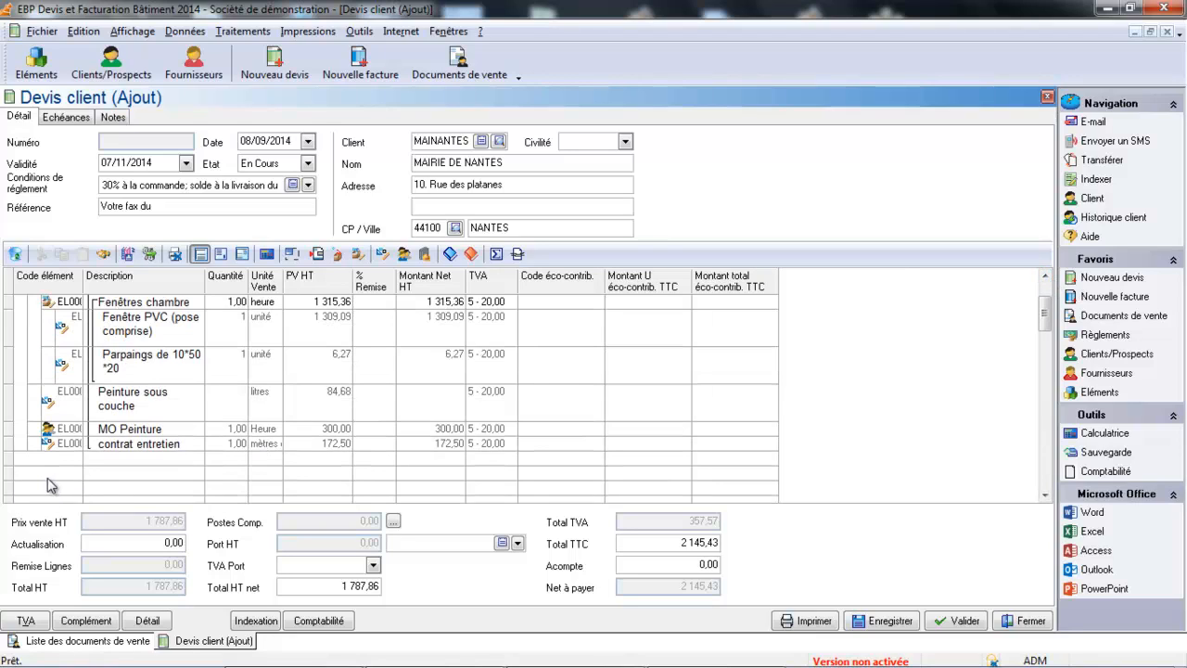
click(108, 473)
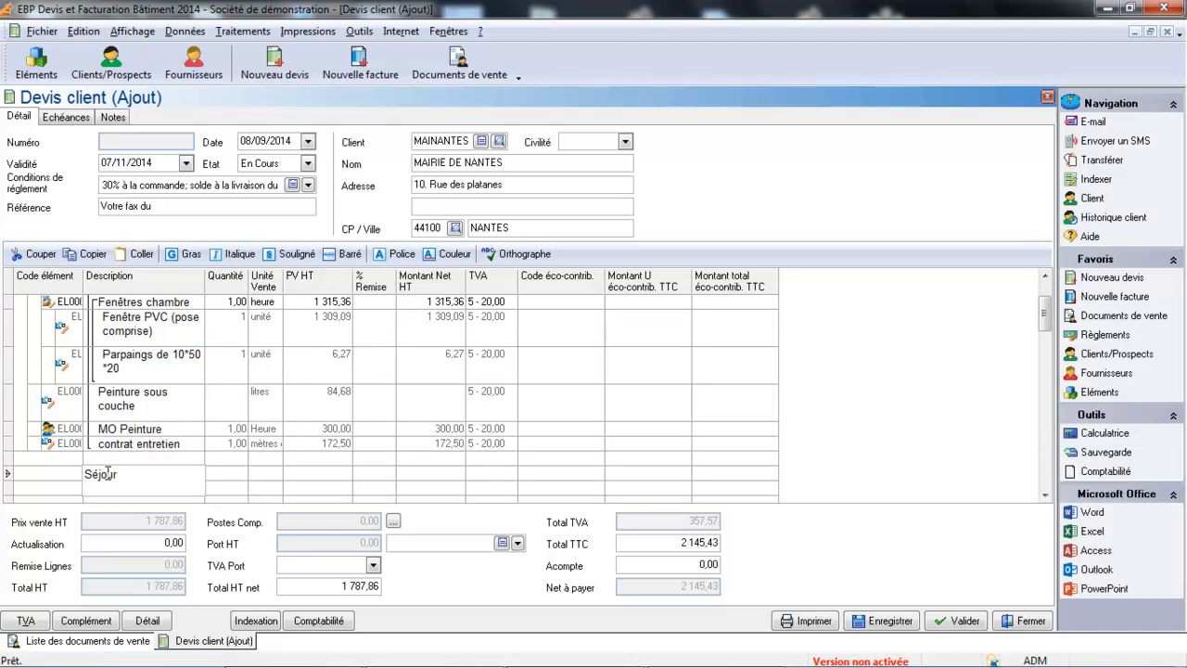
key(Return)
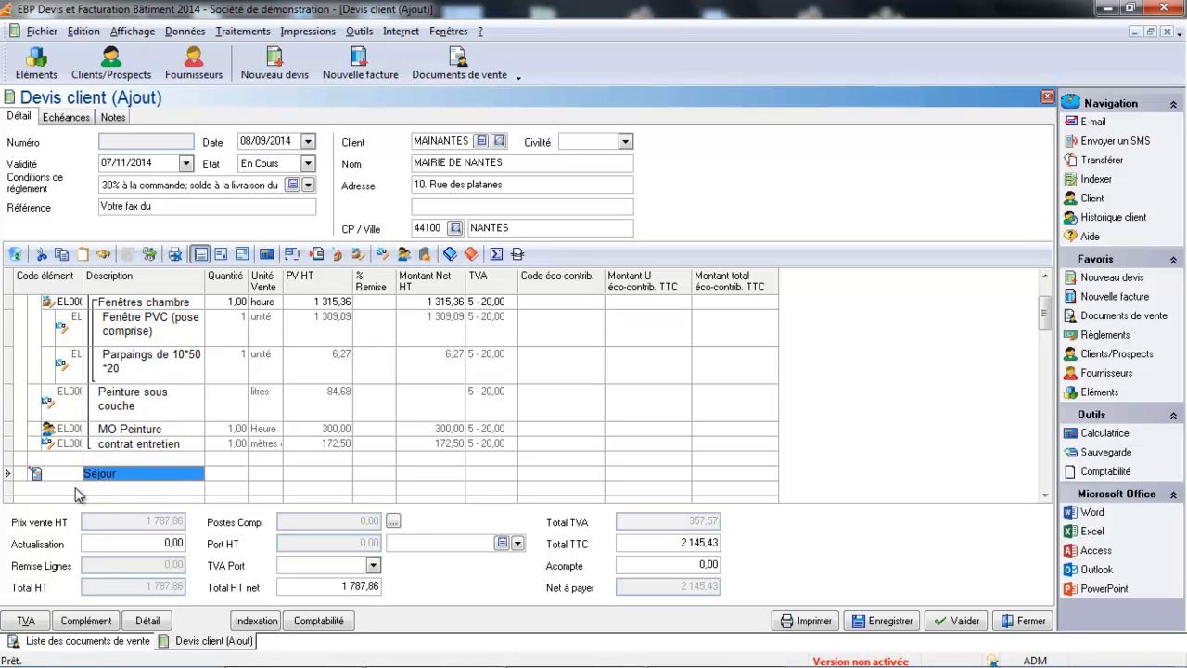
Add the work item EL00008 Impression sous couche below the Séjour line, leaving one blank line between them
click(1045, 494)
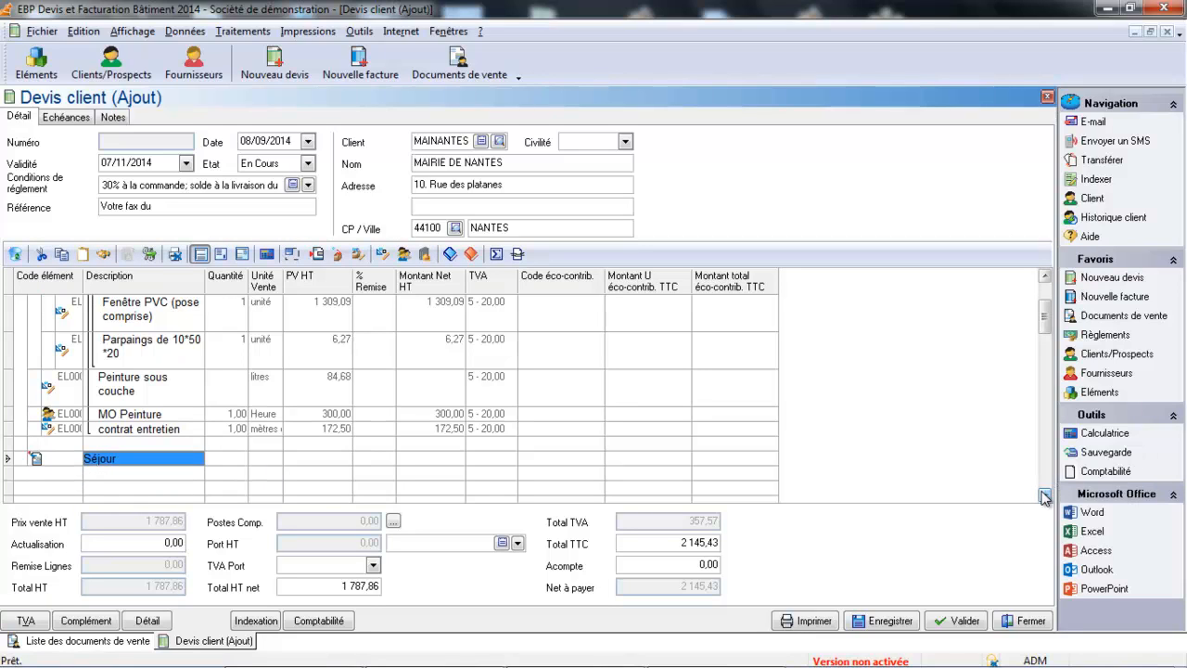
click(52, 490)
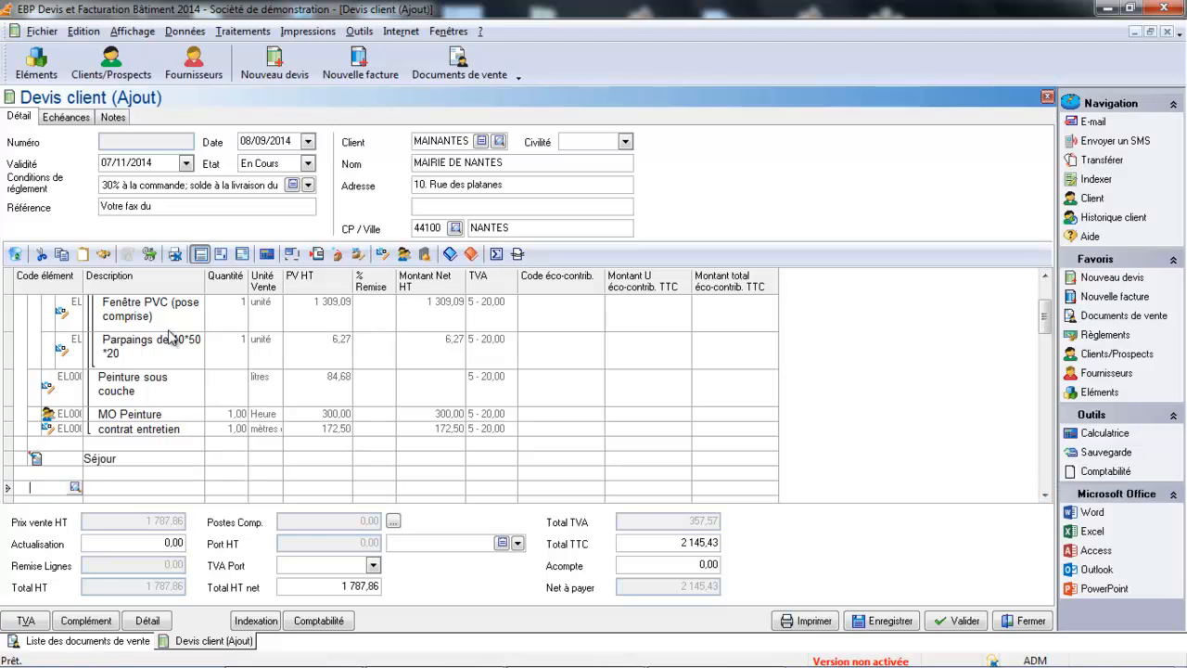
click(75, 488)
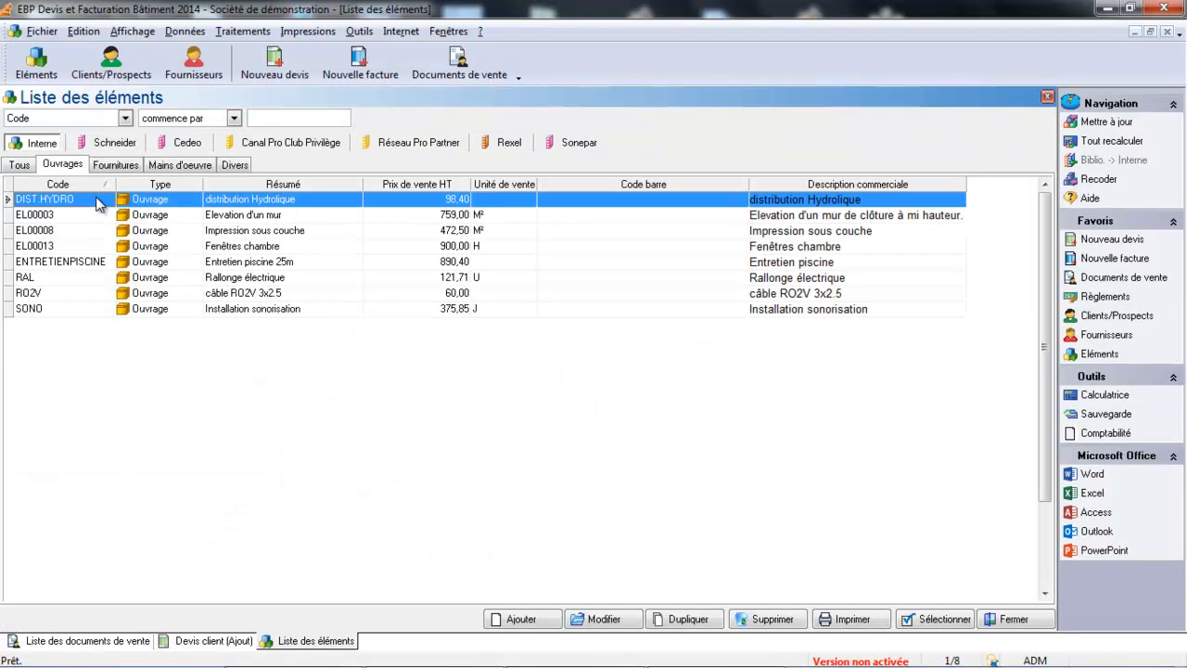
double_click(154, 234)
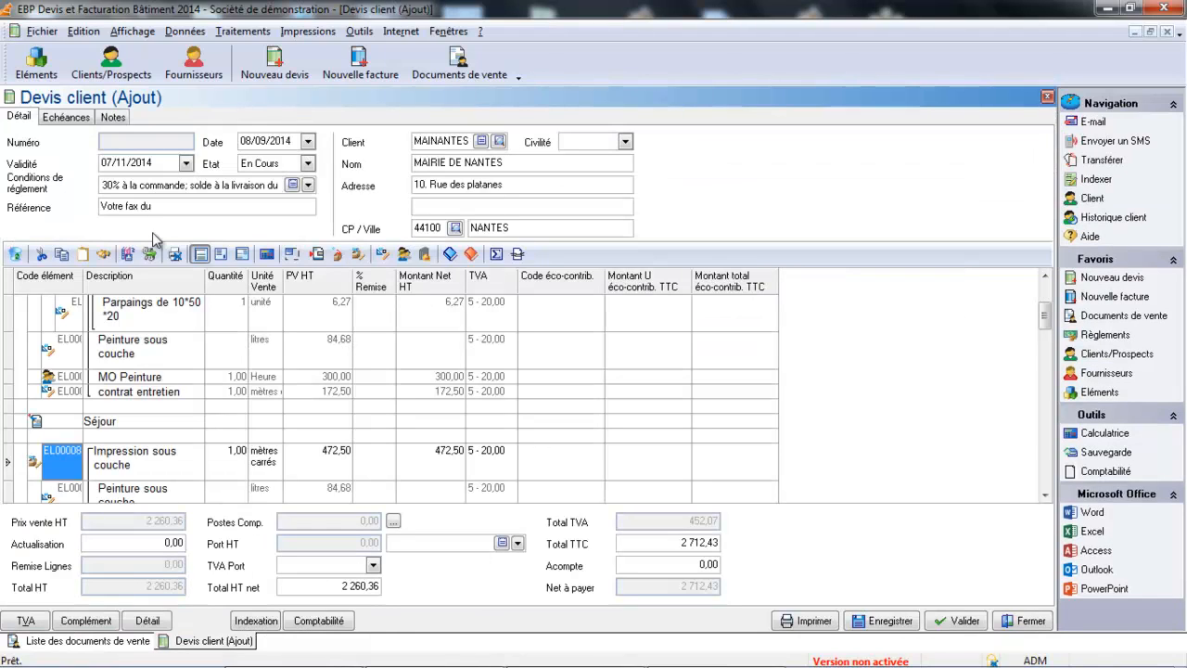
Insert a level 2 section on the Séjour line and activate the discount cell of that section
click(78, 423)
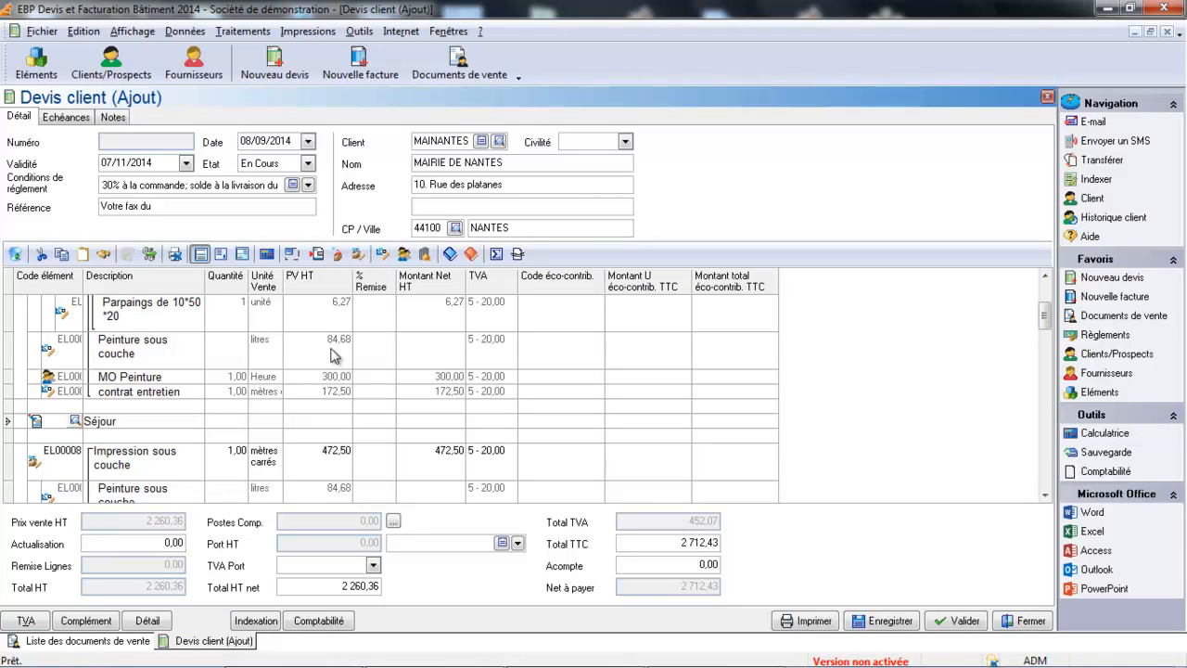
click(472, 255)
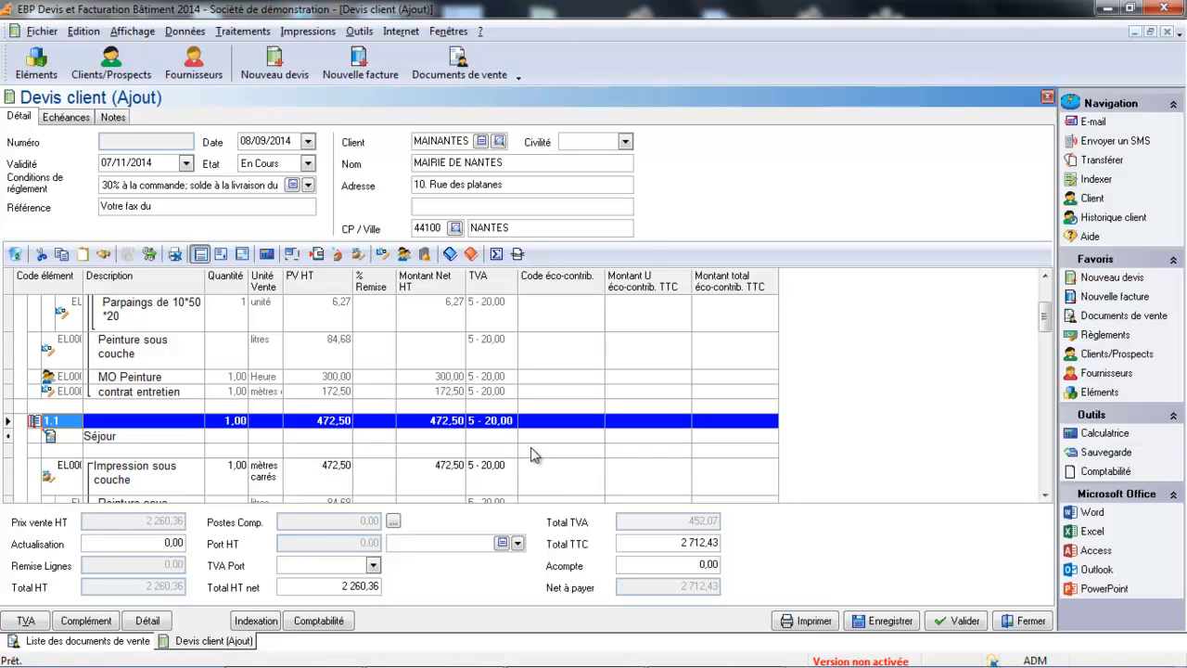
mouse_move(1044, 317)
mouse_down()
mouse_move(1049, 297)
mouse_move(1045, 332)
mouse_up()
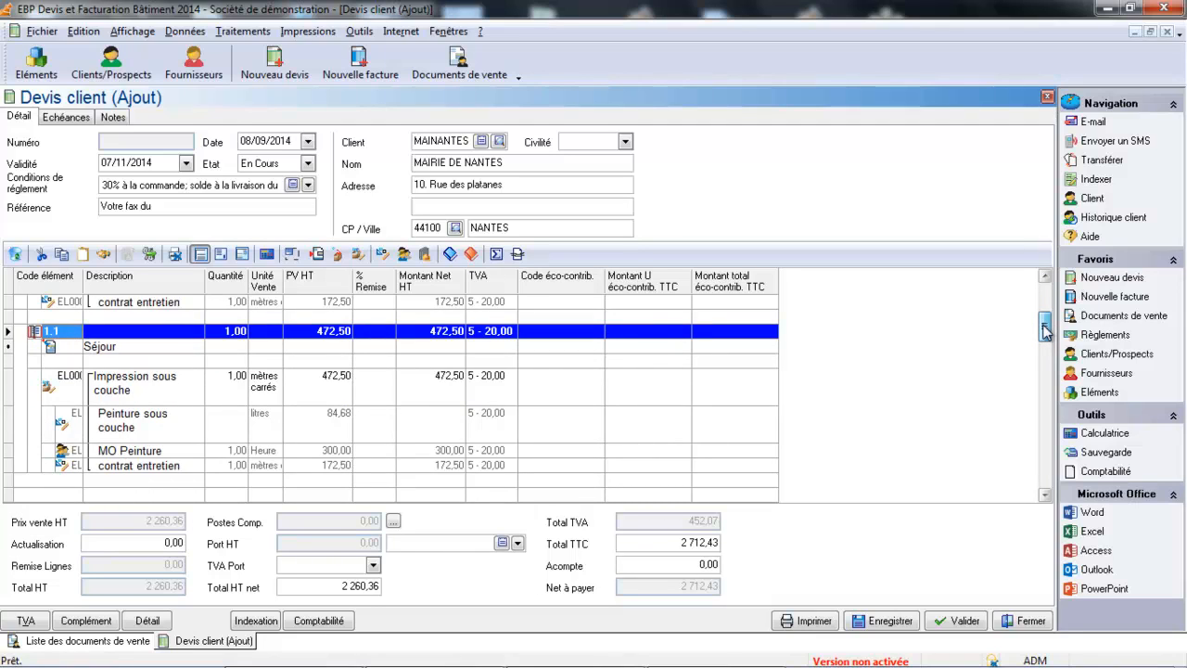
mouse_move(1045, 332)
mouse_down()
mouse_move(1046, 301)
mouse_move(1046, 321)
mouse_up()
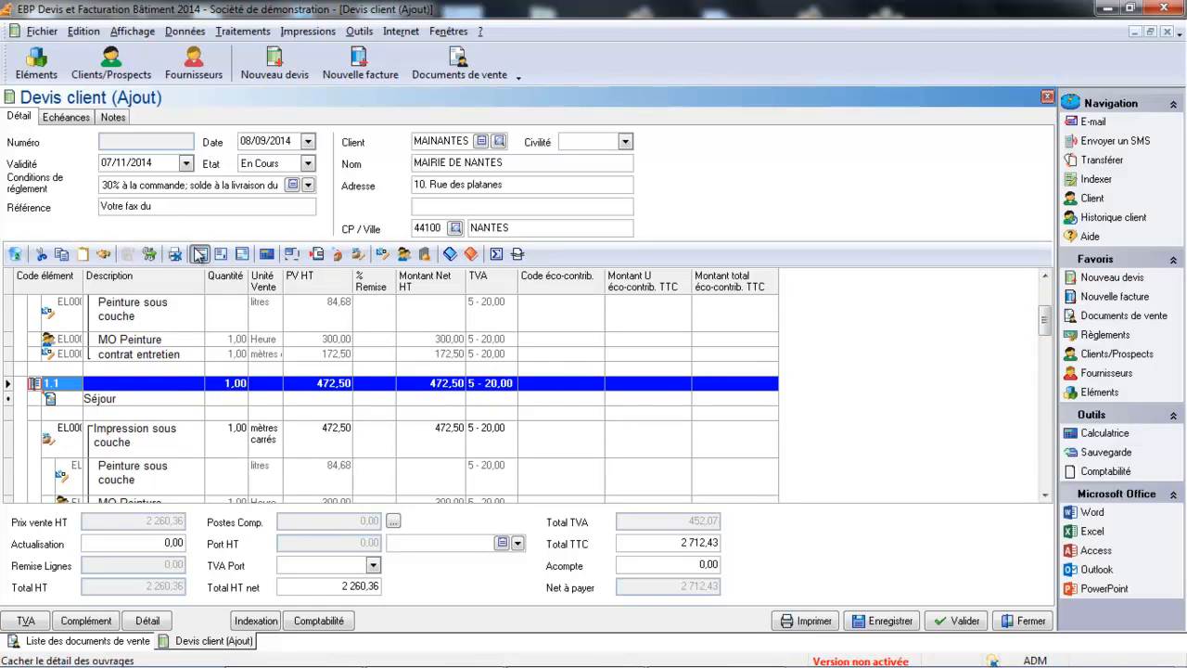
click(365, 384)
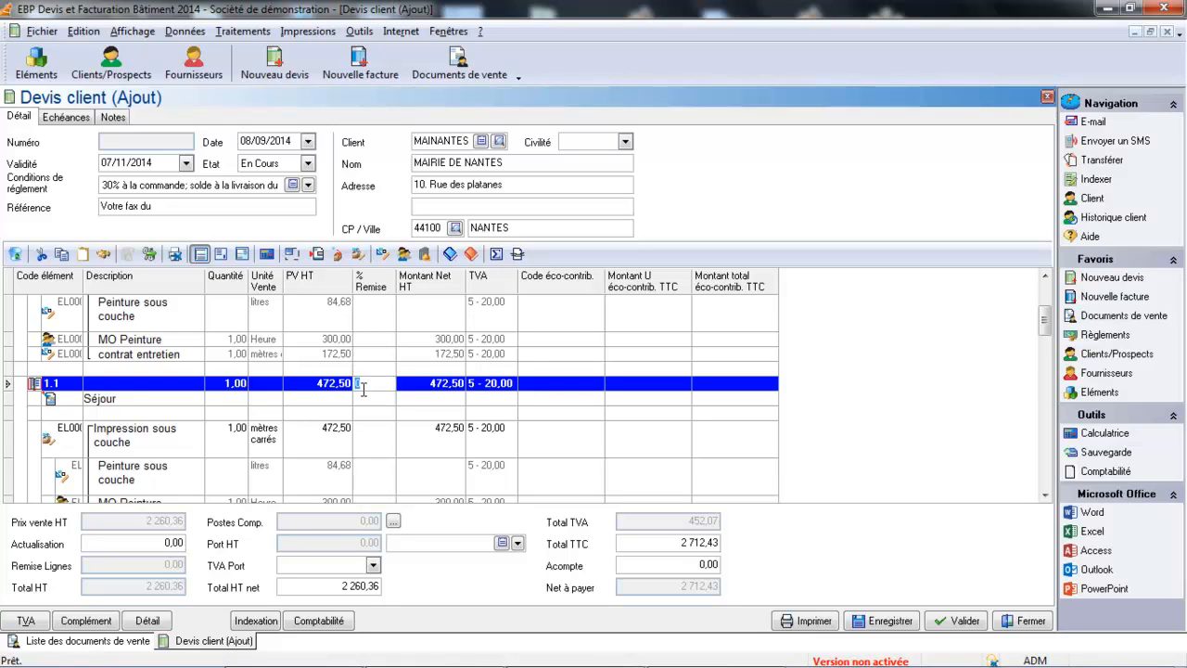
Examine the payment methods available for the quote's due dates and the VAT summary by rate
click(74, 118)
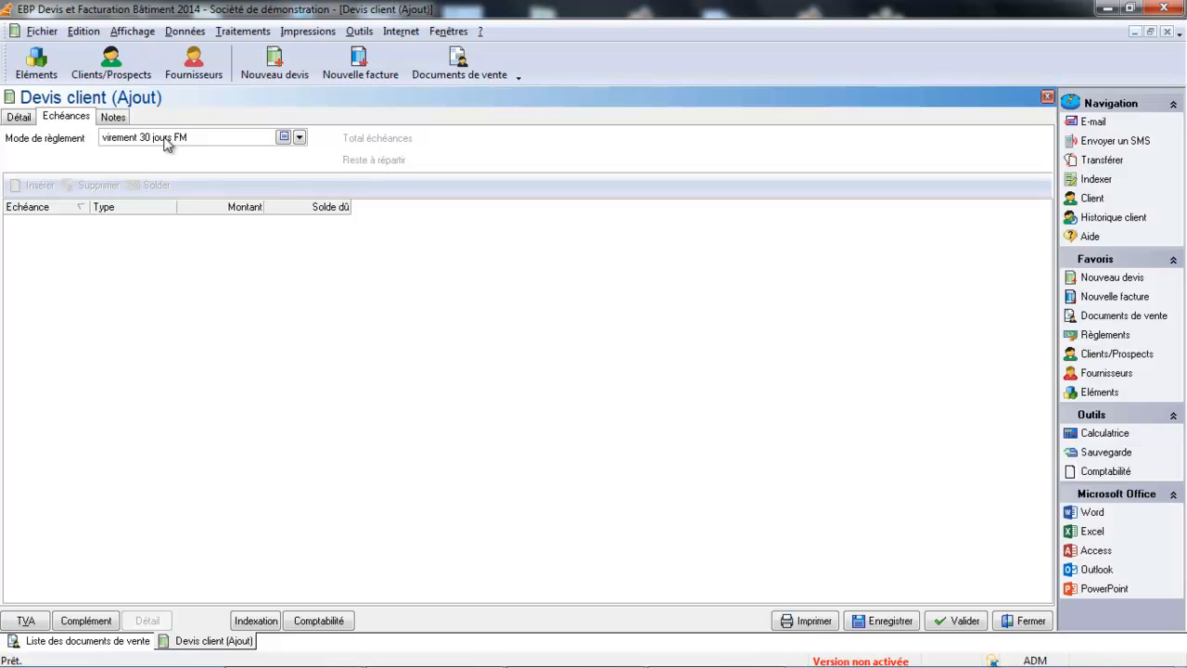
click(304, 140)
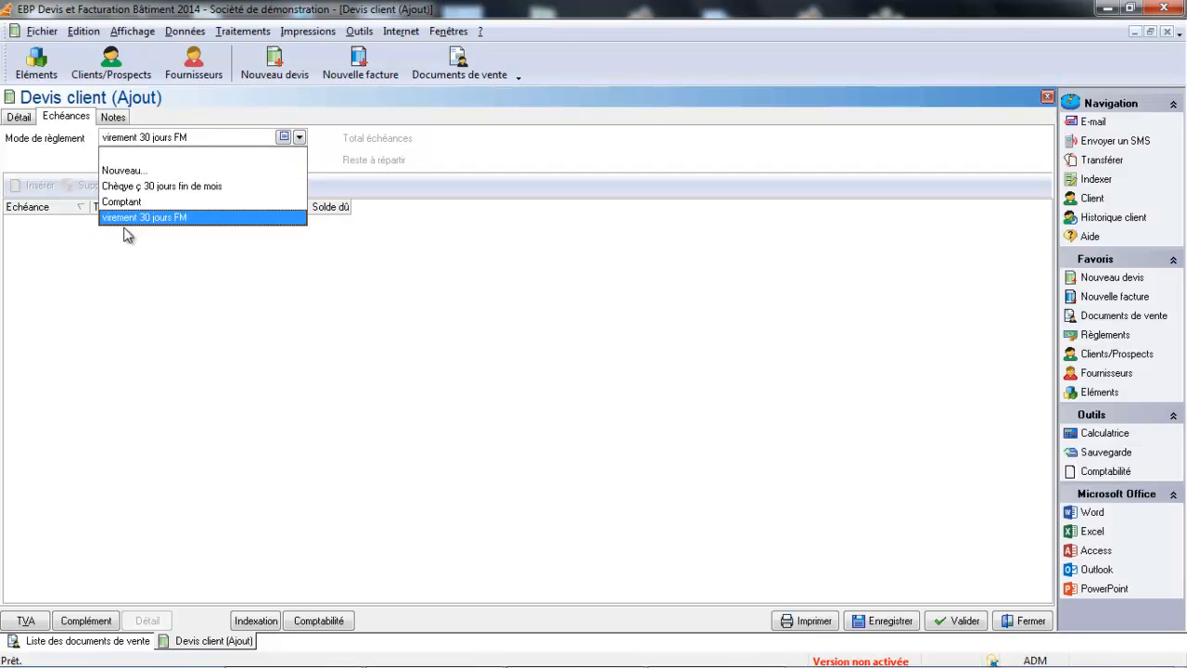
click(22, 117)
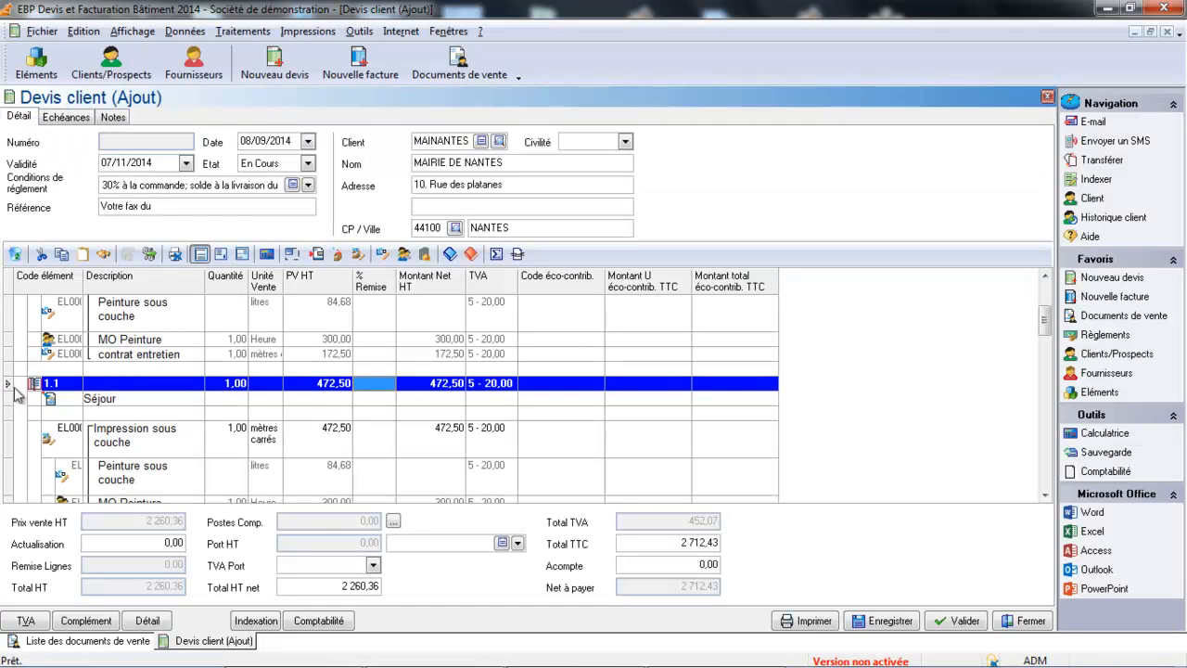
click(28, 622)
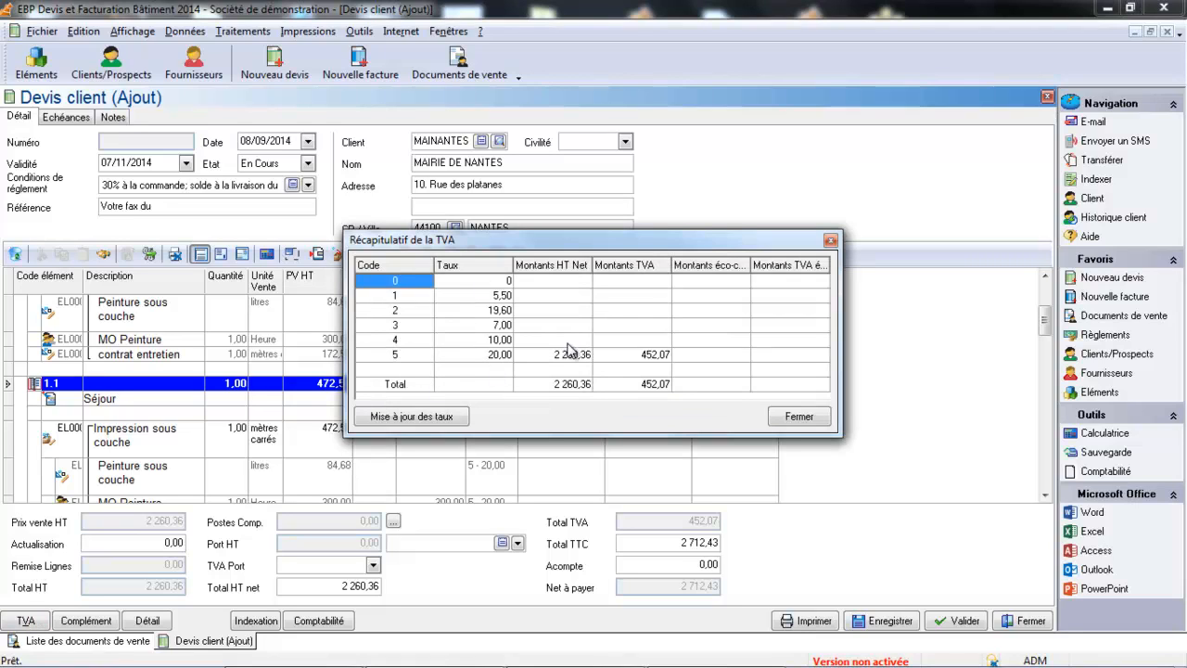
click(803, 418)
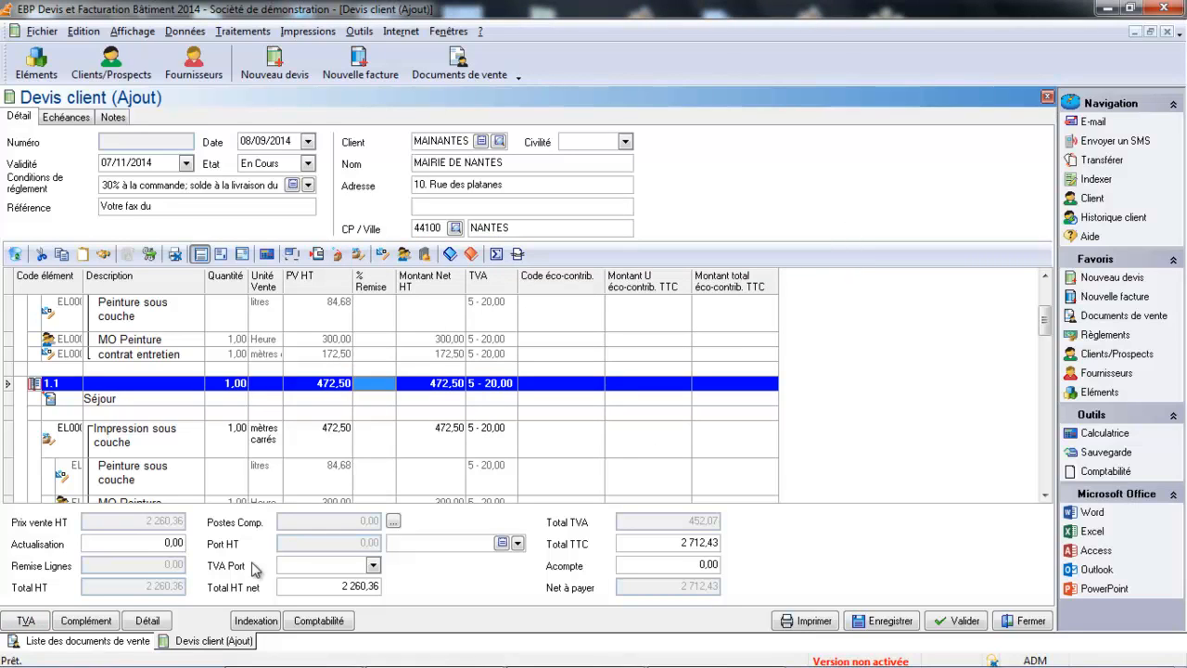
Set the quote's delivery date to 15/09/2014 in its additional information and look through the available print templates
click(100, 628)
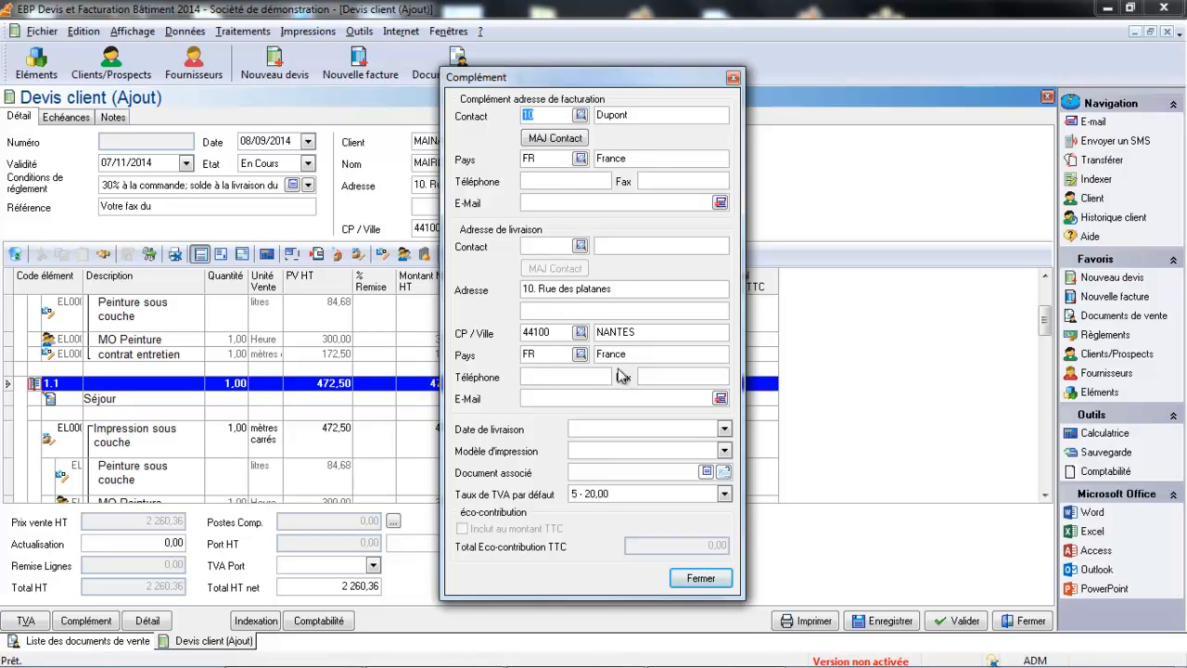
click(725, 429)
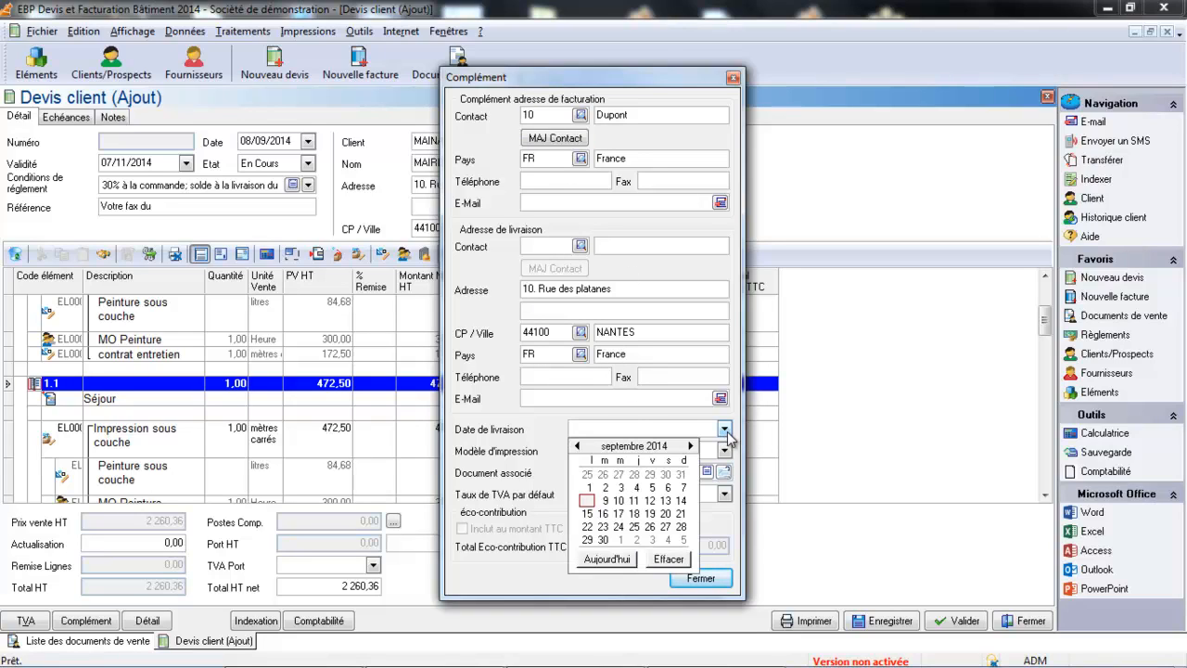
click(590, 514)
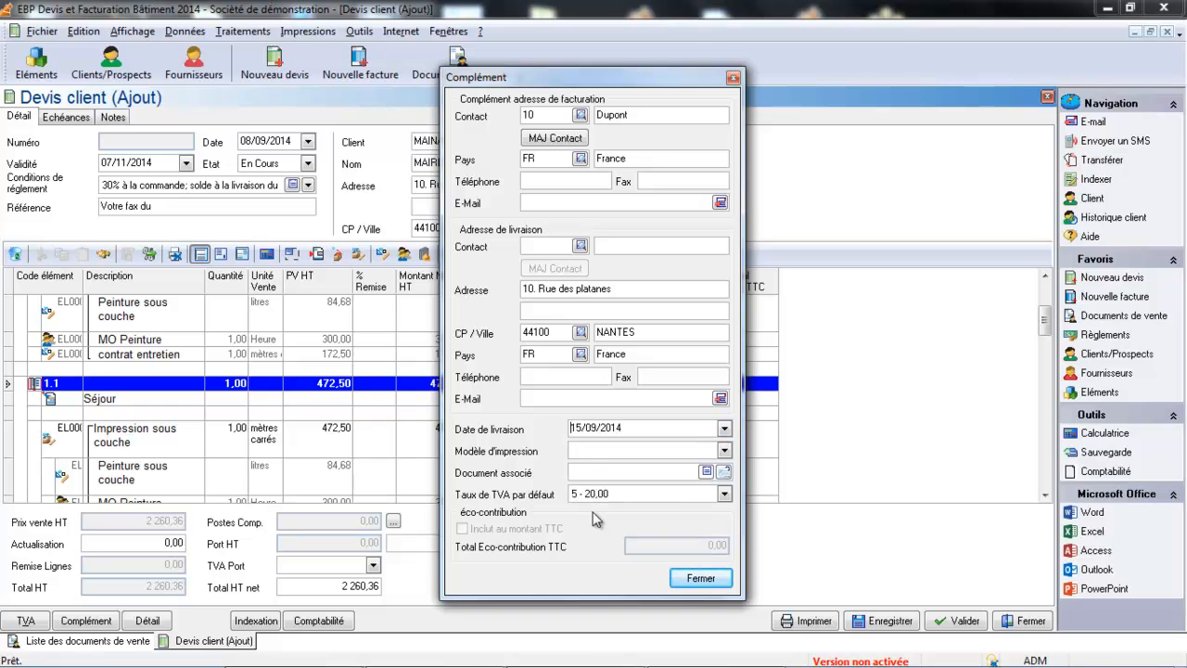
click(726, 454)
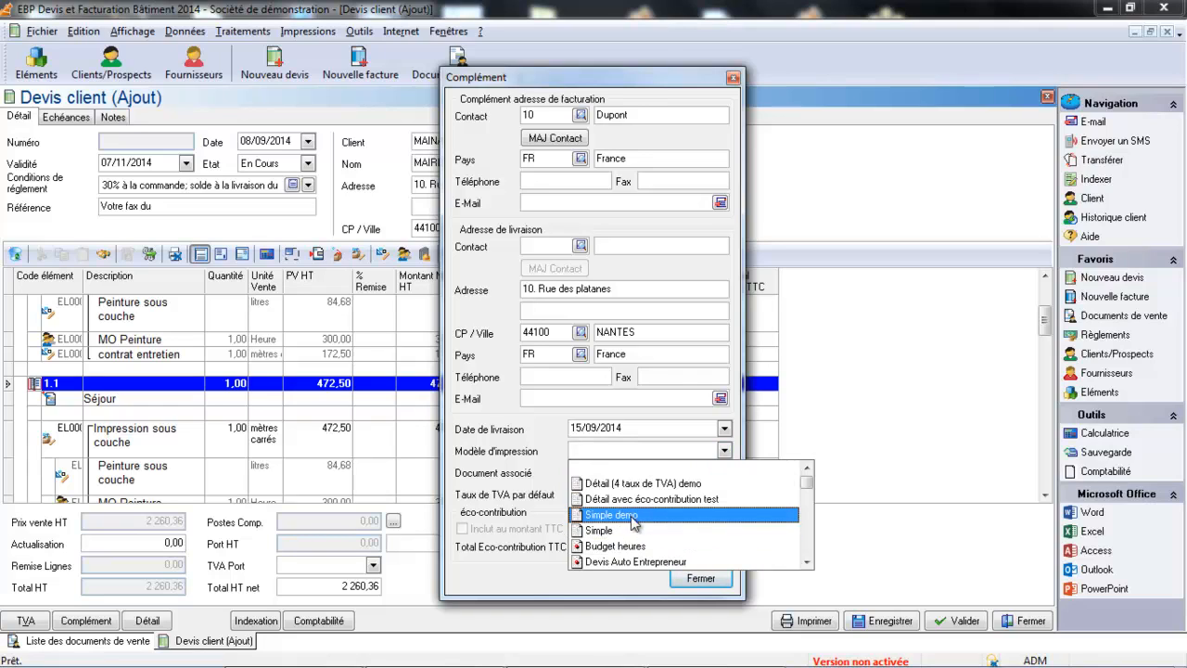
click(532, 477)
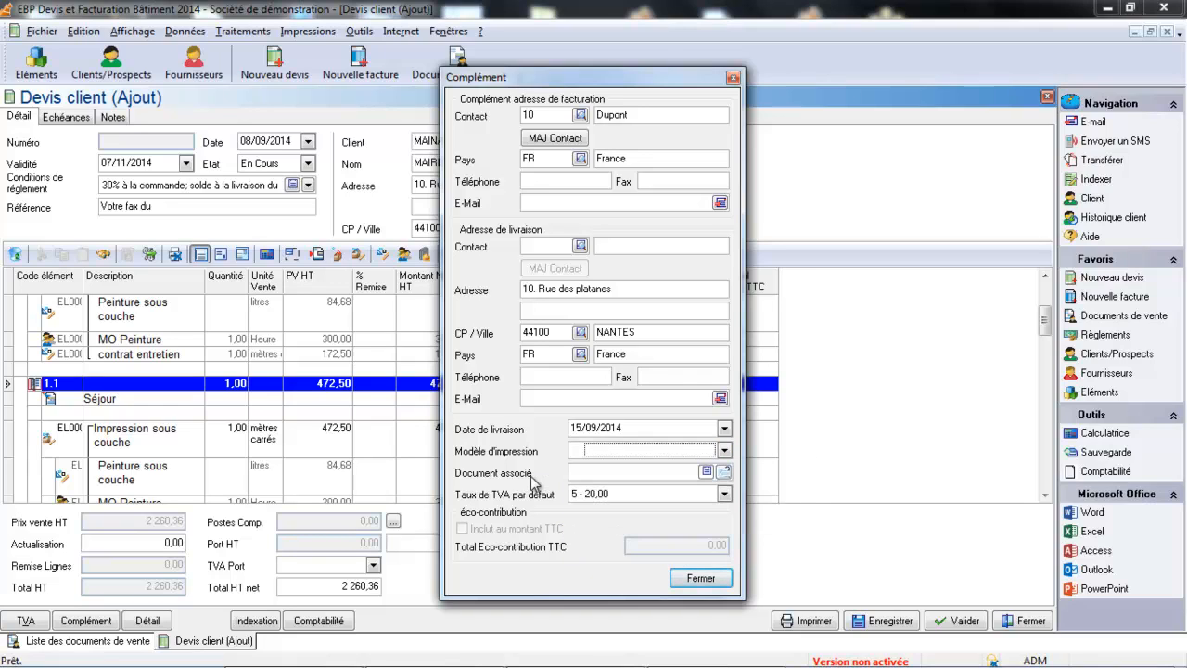
click(701, 578)
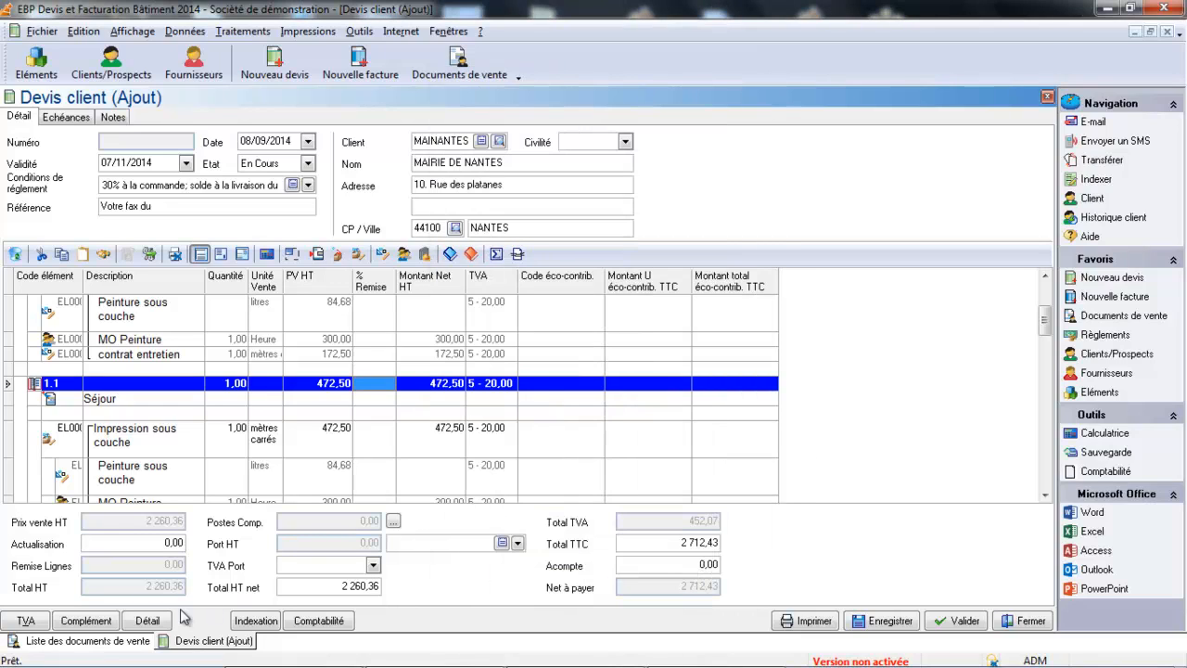
Examine the price detail of the Séjour section and the quote's collected VAT accounts for each rate
click(145, 624)
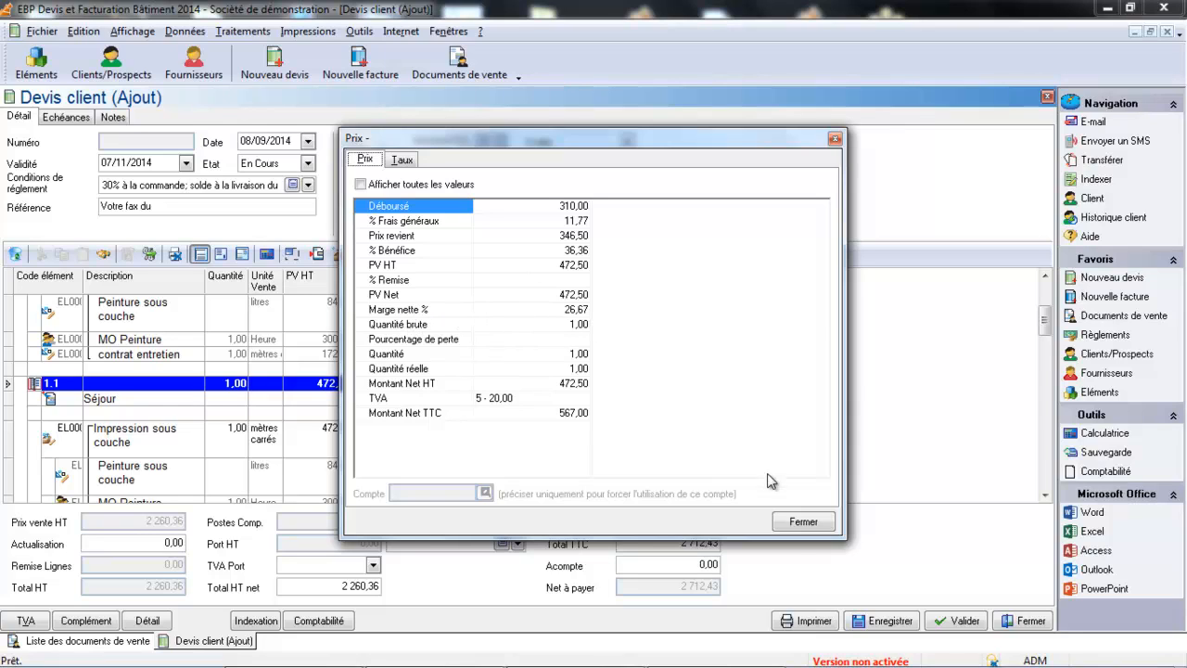
click(817, 526)
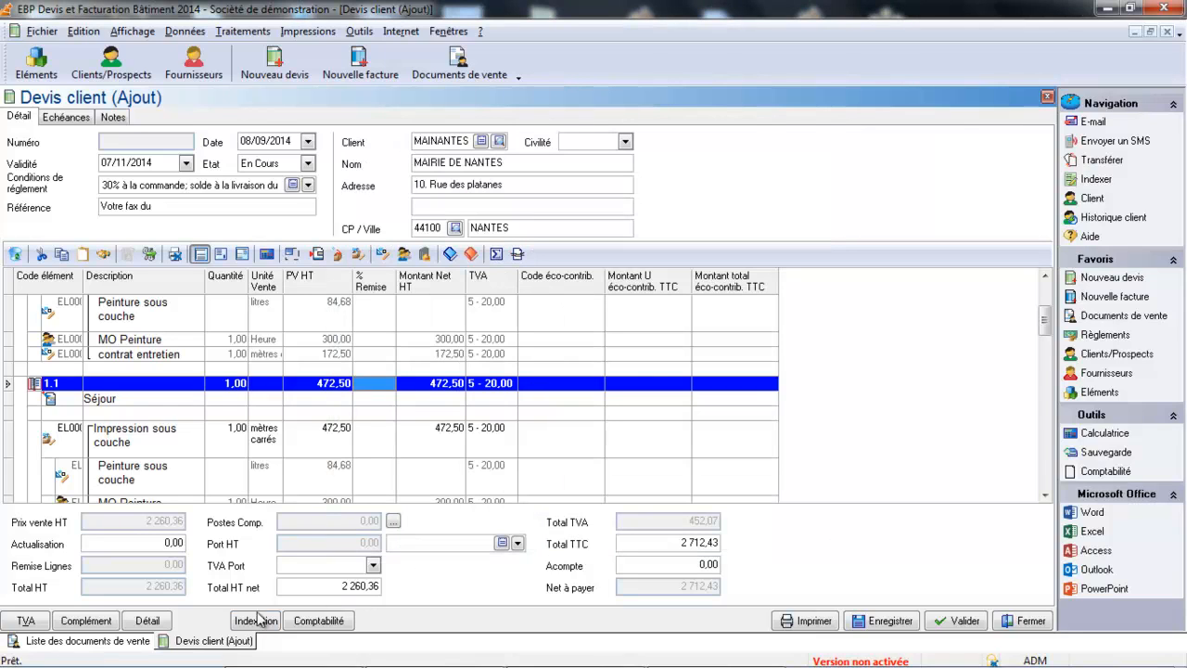
click(302, 627)
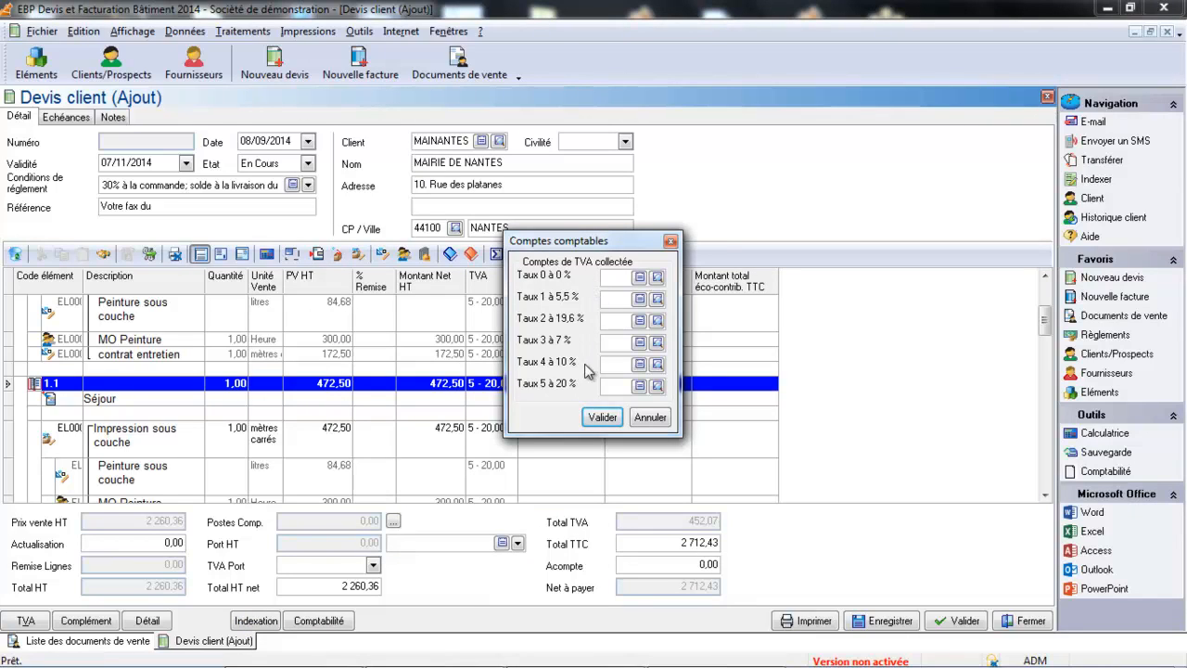
click(650, 419)
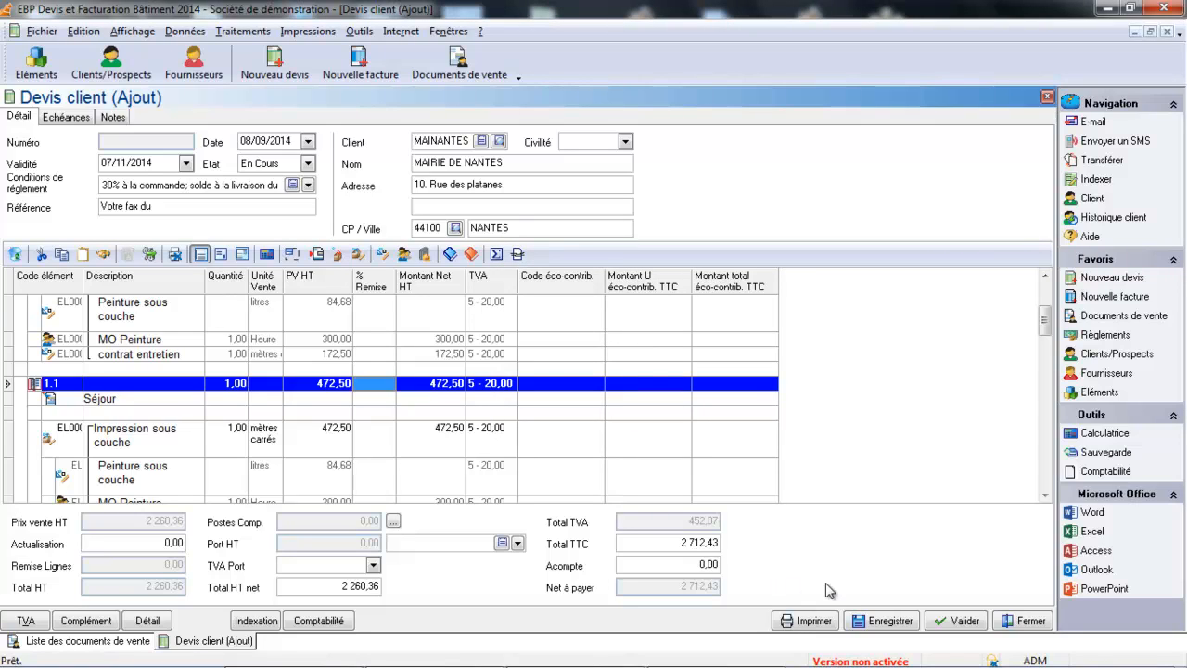
Save the MAIRIE DE NANTES quote while keeping it open
click(881, 623)
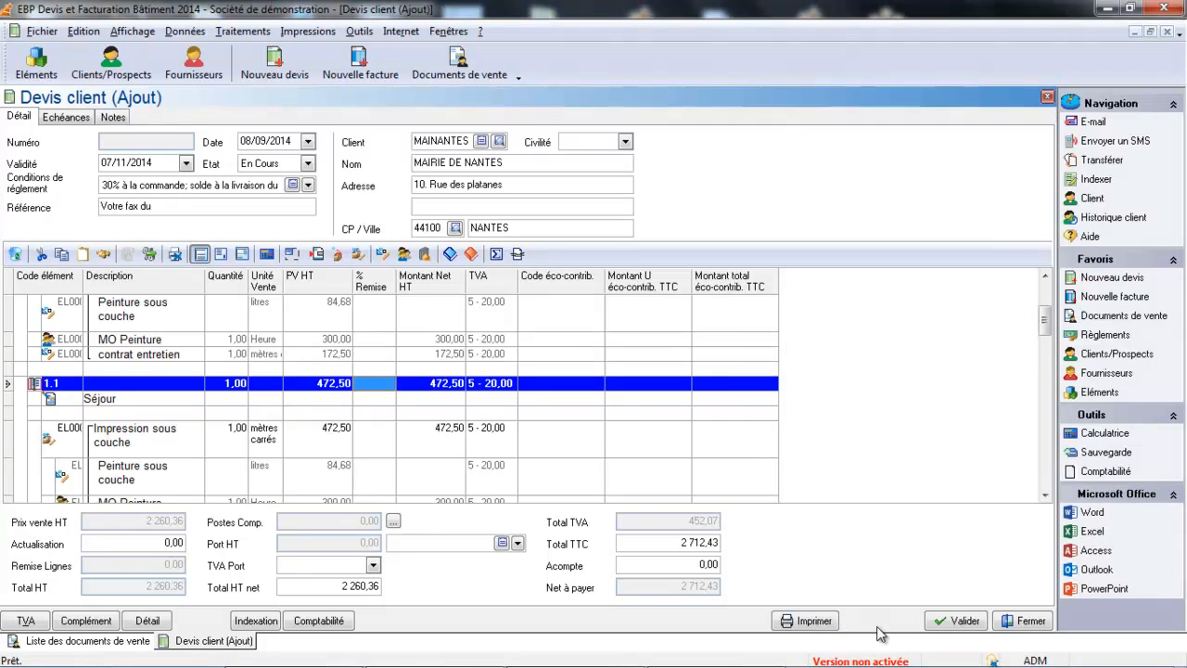
Set up printing of the saved quote, look through the available print templates and choose the Simple template
click(705, 408)
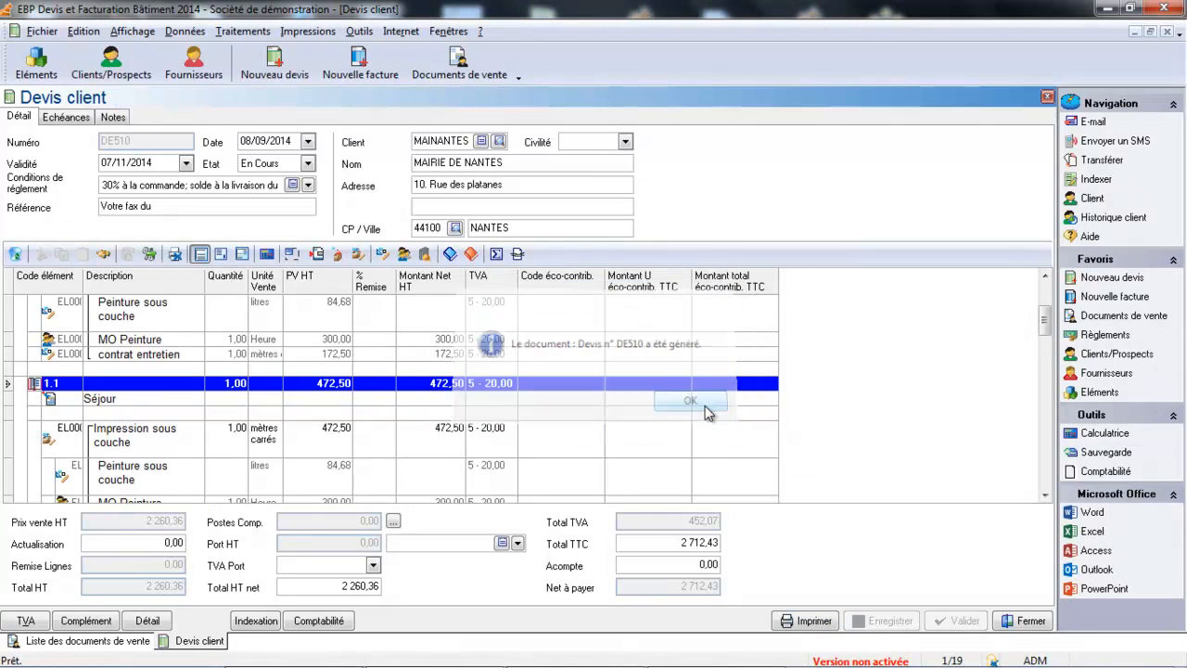
click(806, 621)
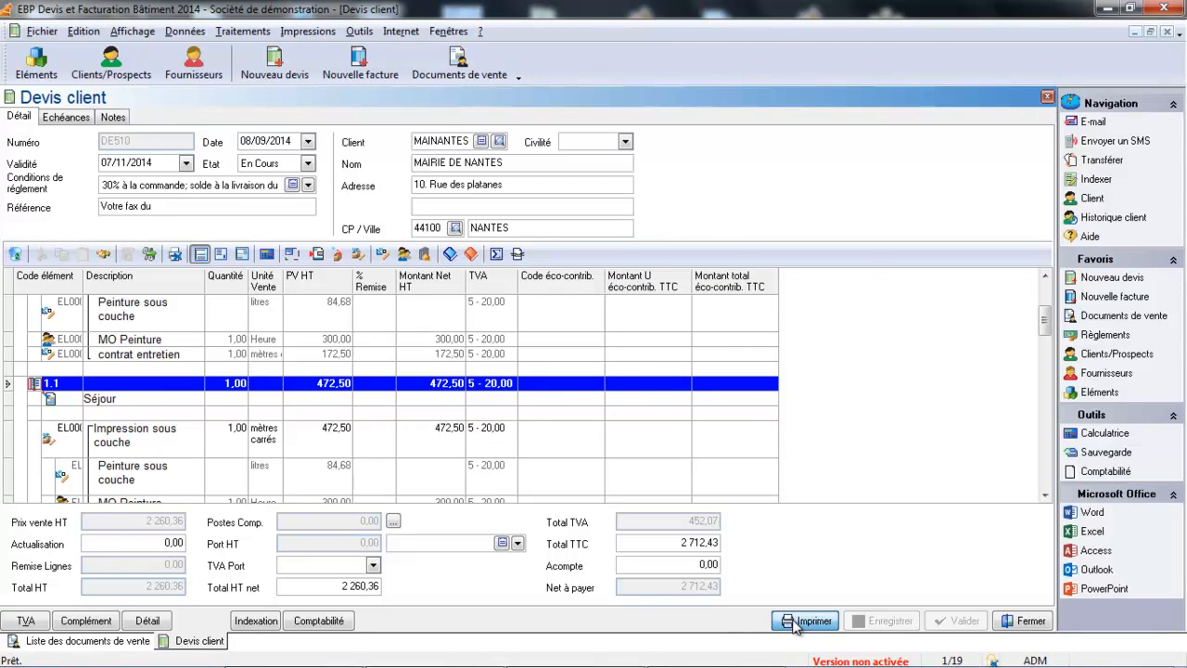
click(457, 304)
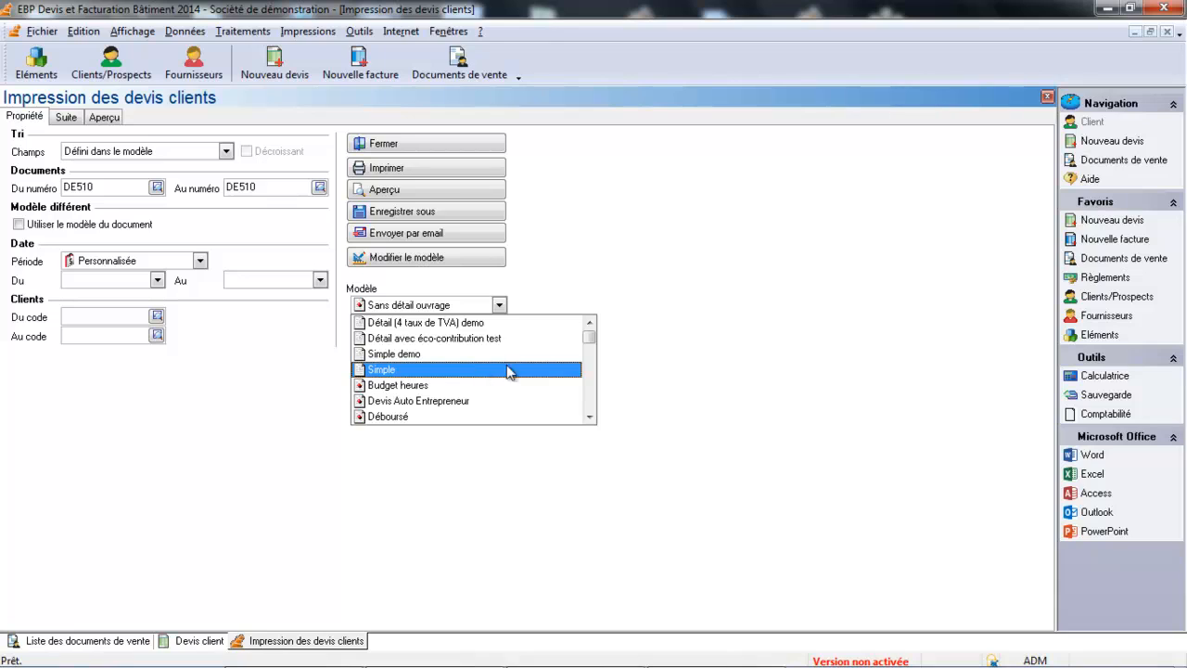
scroll(590, 418, down, 5)
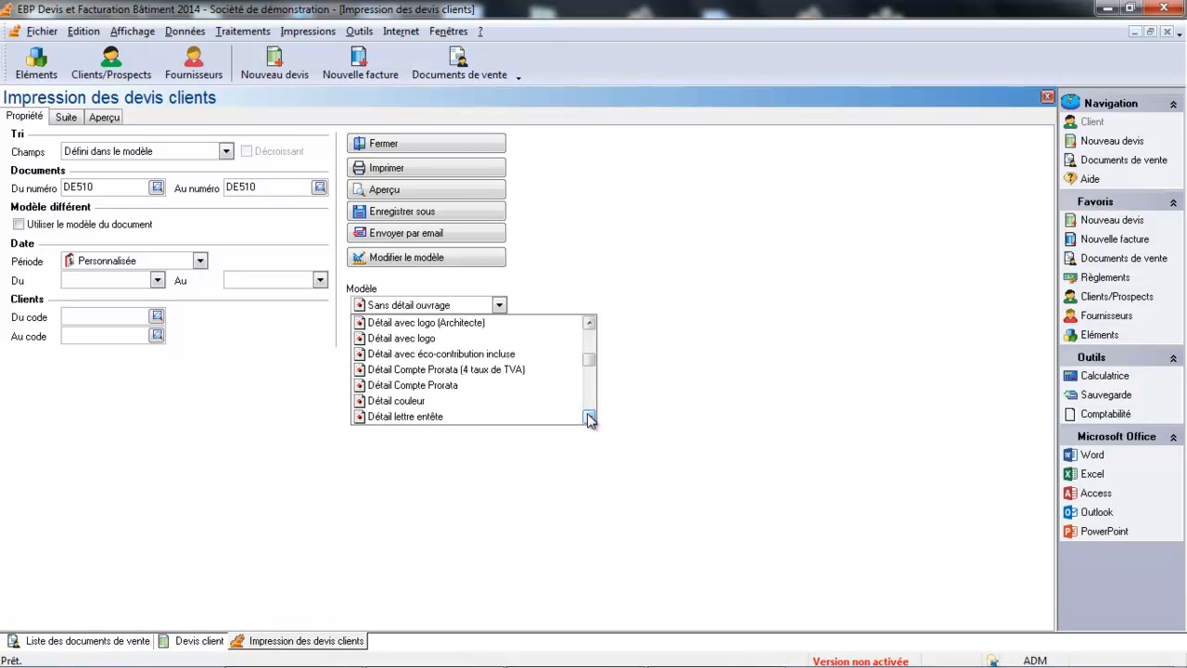
scroll(590, 418, down, 4)
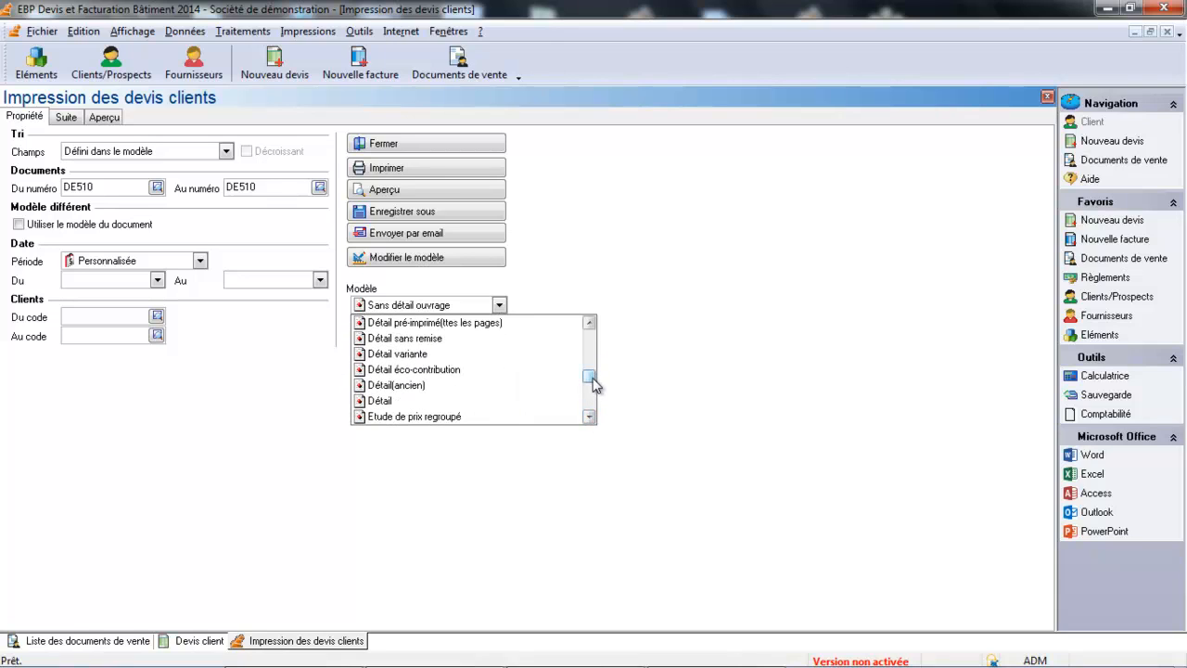
scroll(556, 394, up, 10)
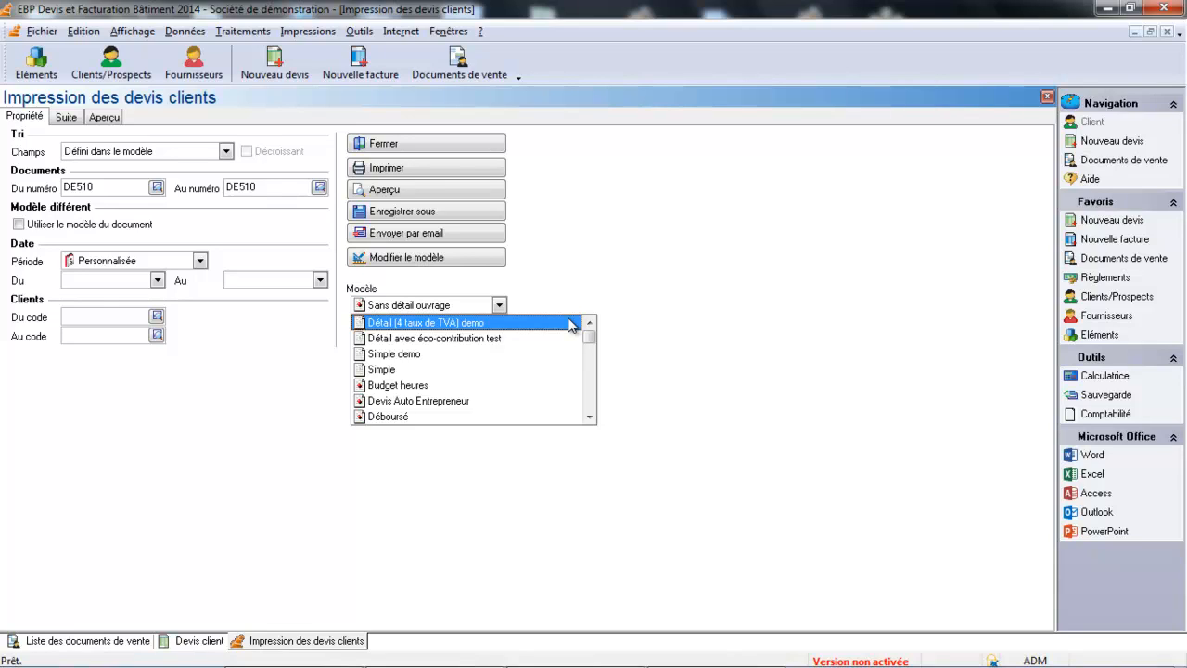
click(498, 371)
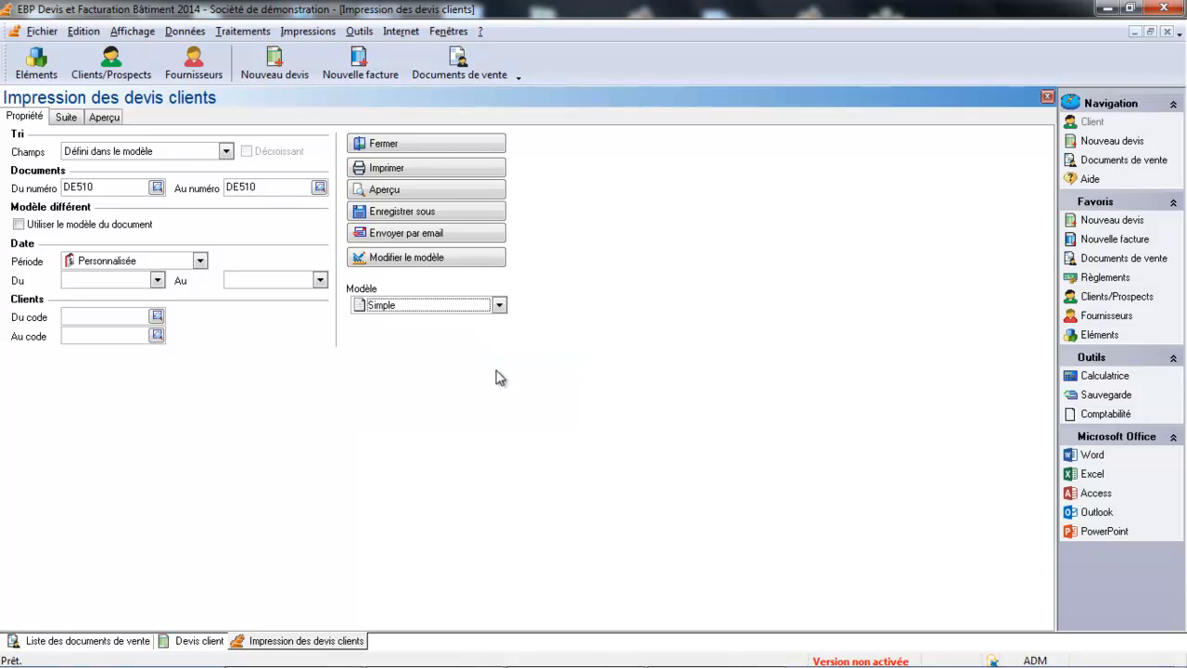
Preview the quote at an enlarged size, examine its header, numbered sections and totals, and close the preview
click(405, 190)
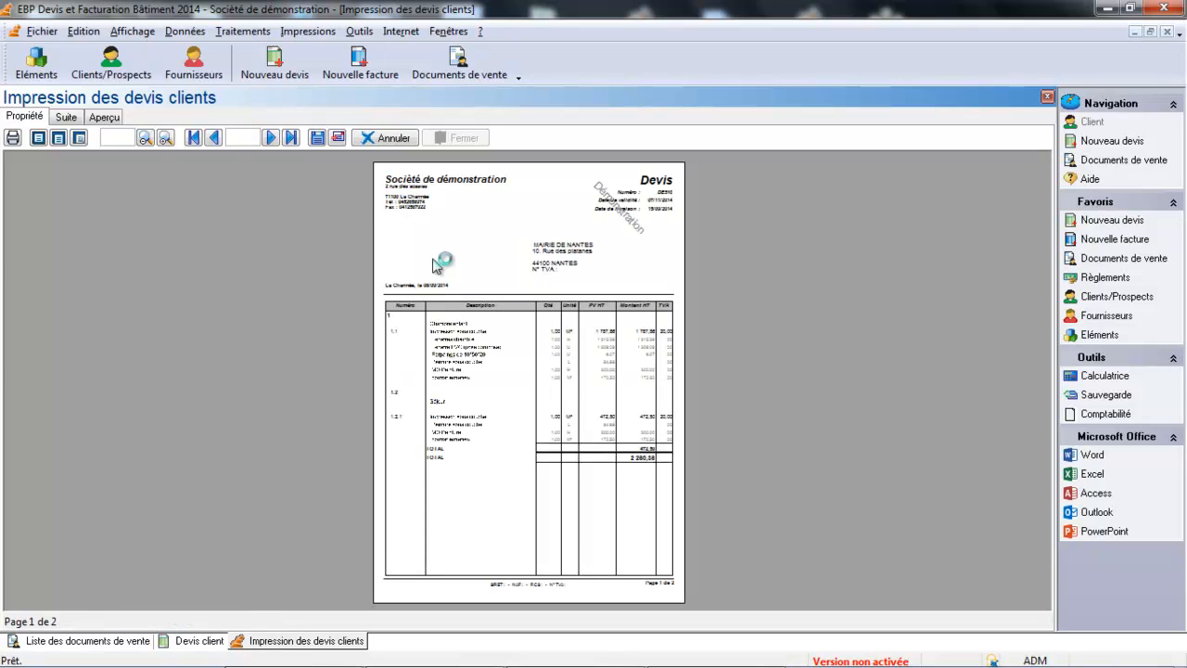
click(166, 138)
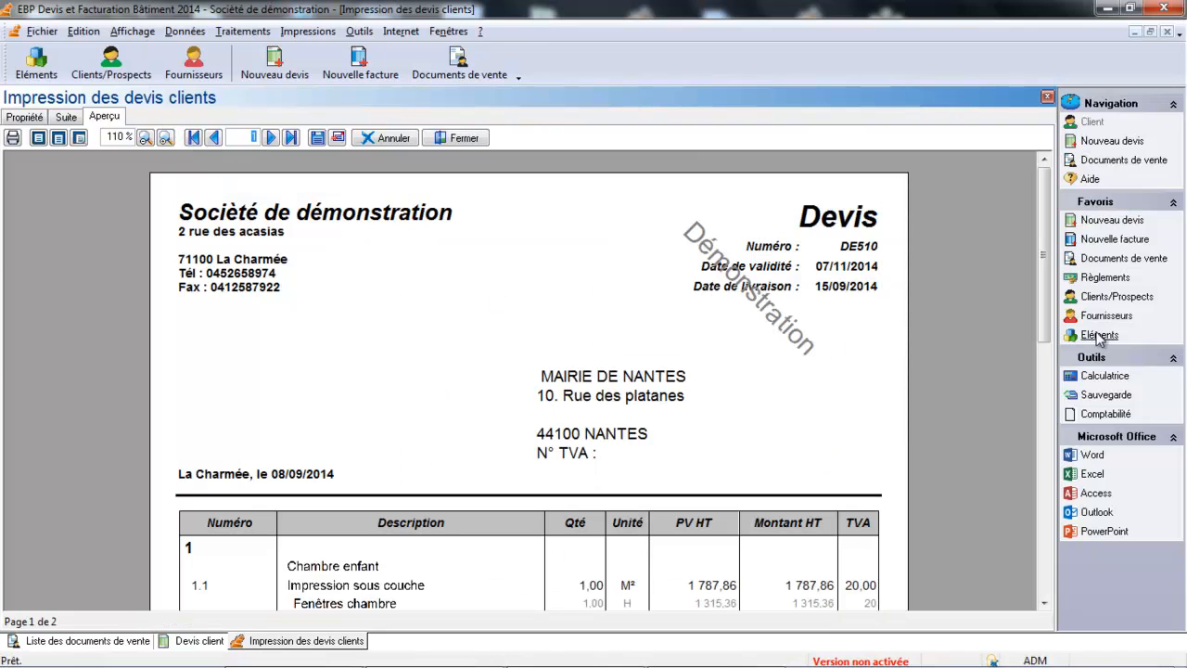
drag(1053, 307, 1028, 426)
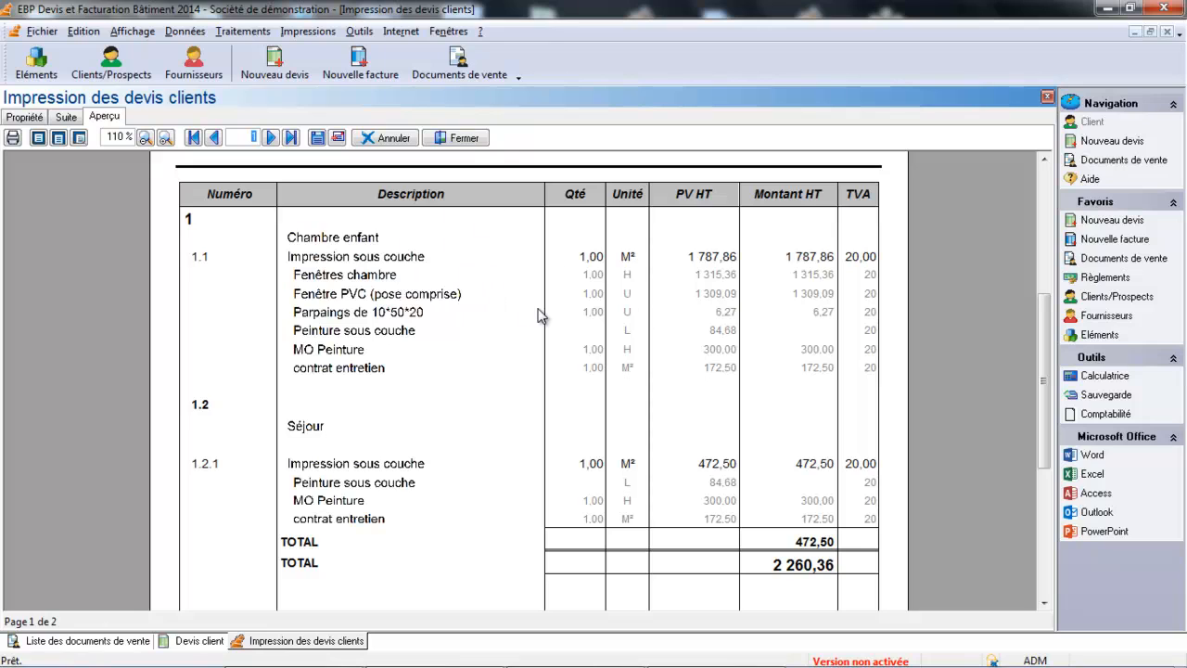
click(464, 139)
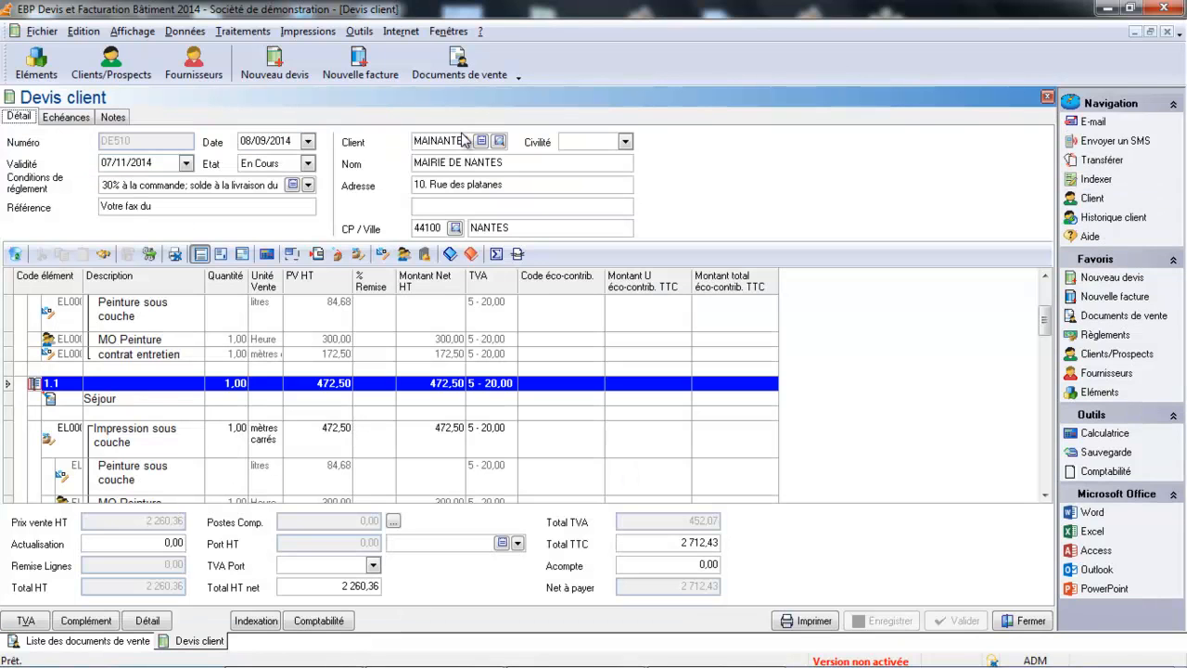
Check the print template selected for the quote, leave the print settings and close the quote
click(809, 624)
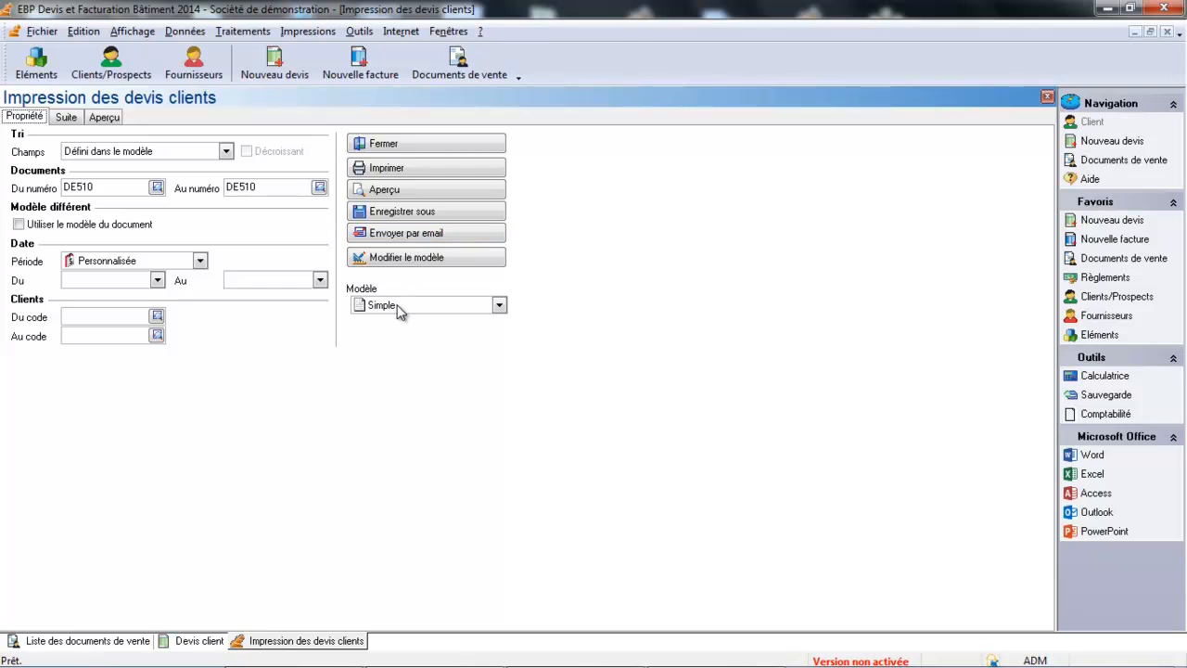
click(1047, 97)
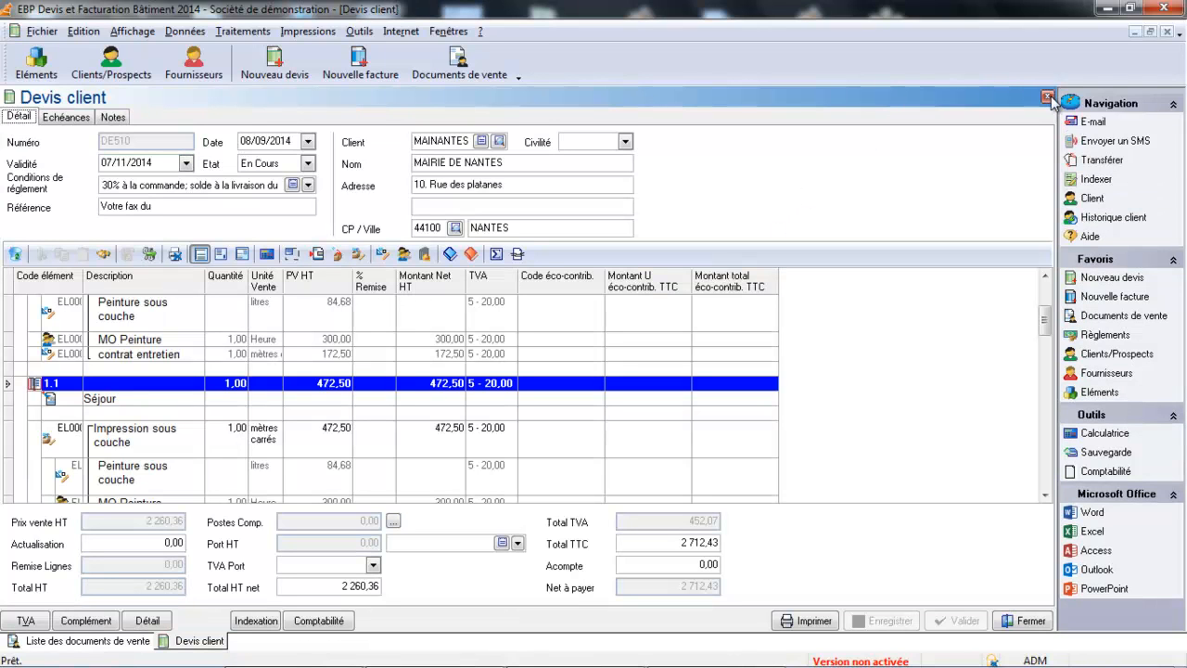
click(1029, 620)
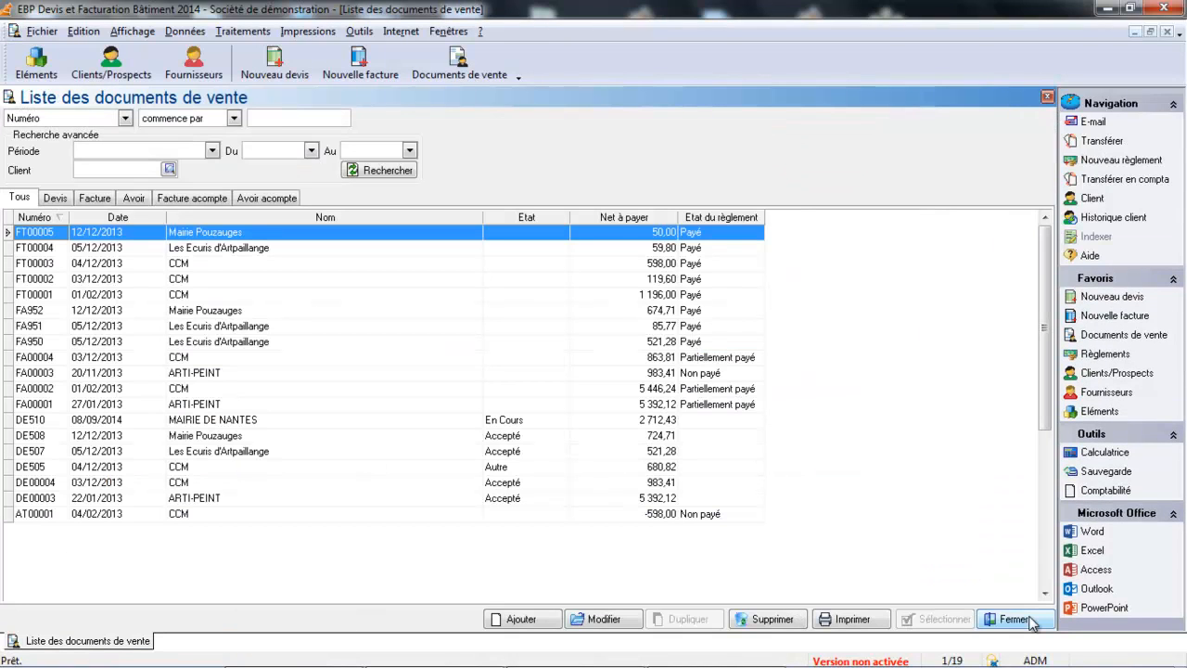
click(263, 35)
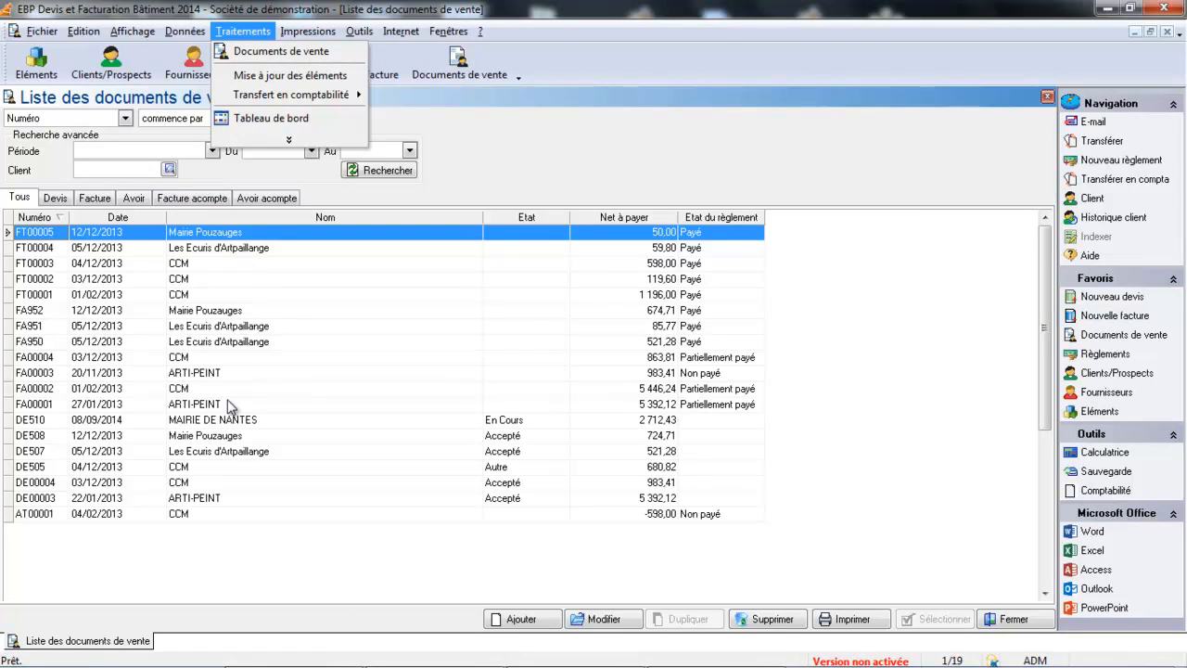
click(196, 249)
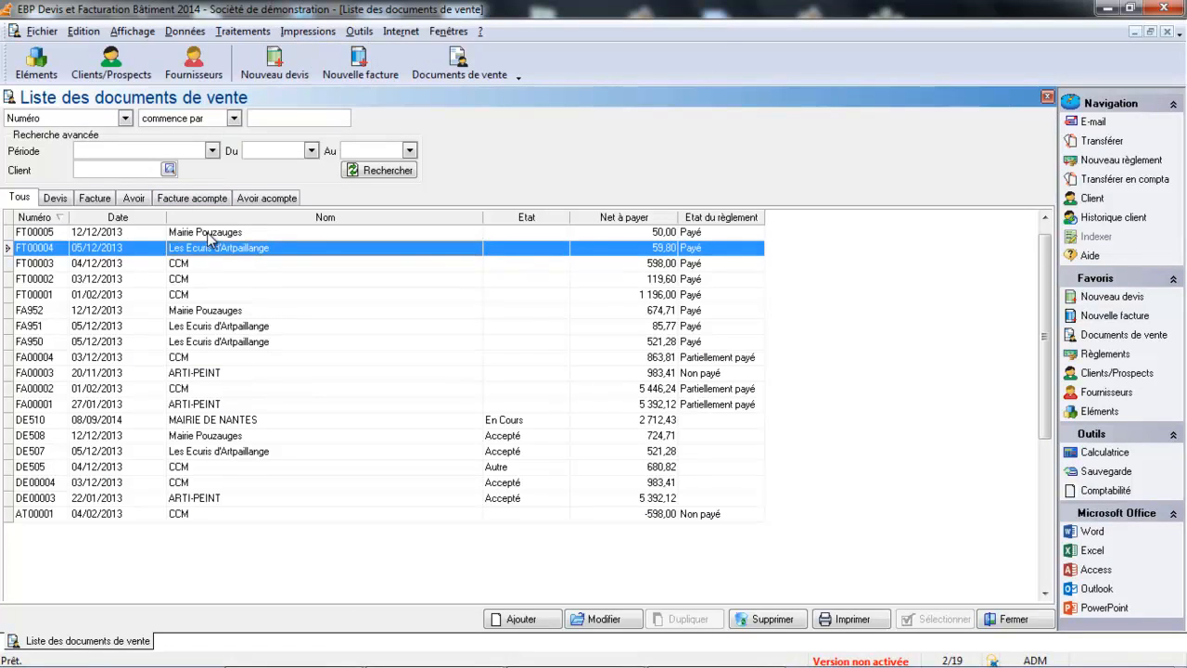
click(208, 234)
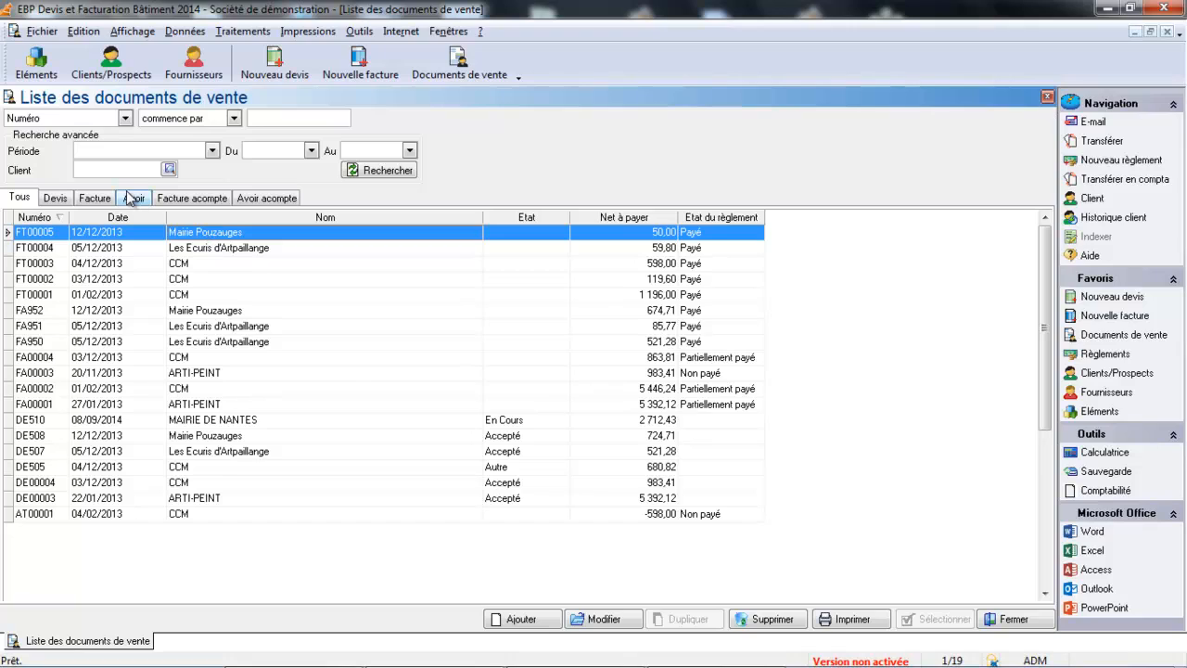
Filter the sales documents by the prospect MAIRIE DE NANTES and show only its quotes
click(169, 170)
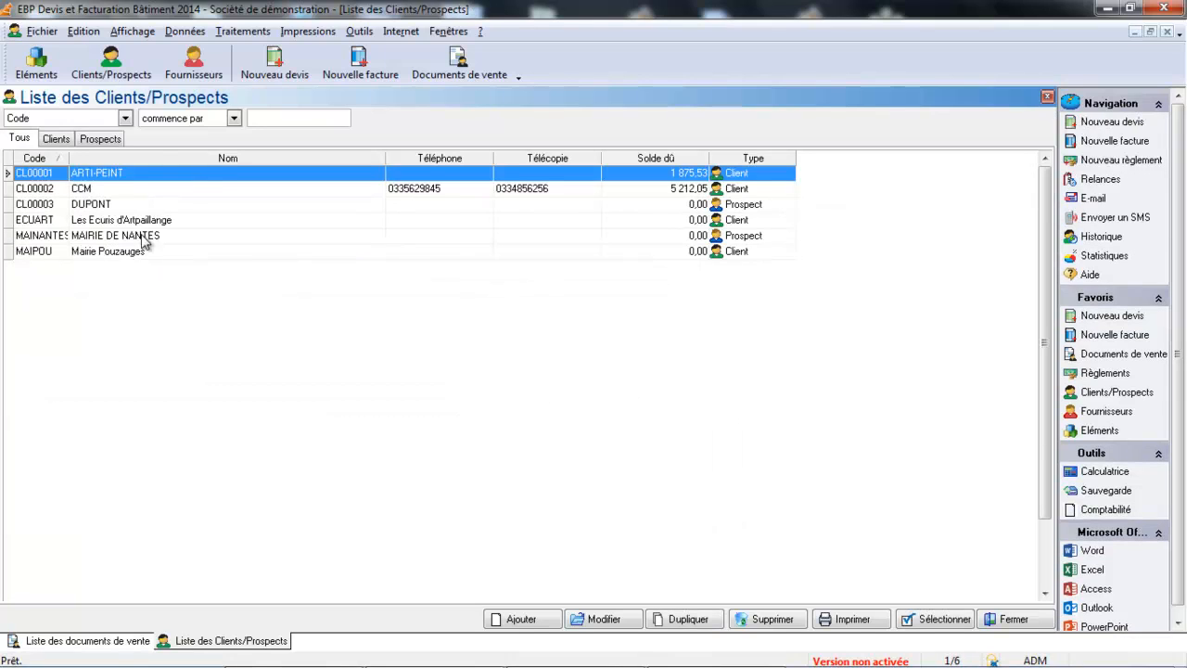
click(101, 139)
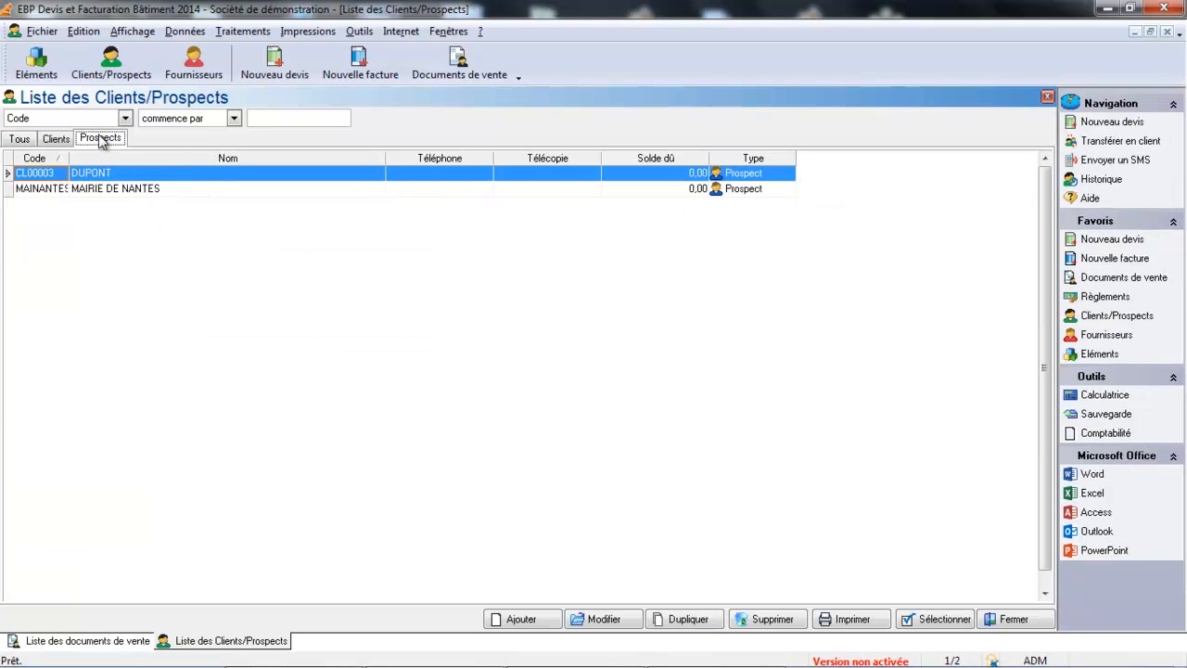
double_click(120, 189)
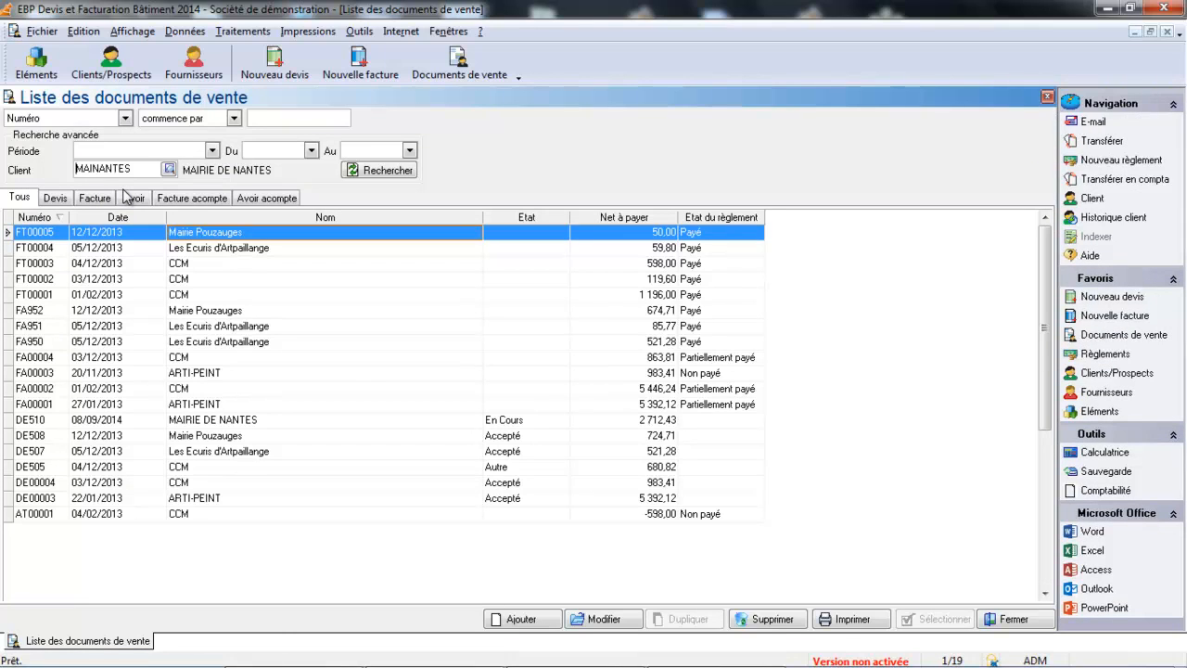
click(65, 198)
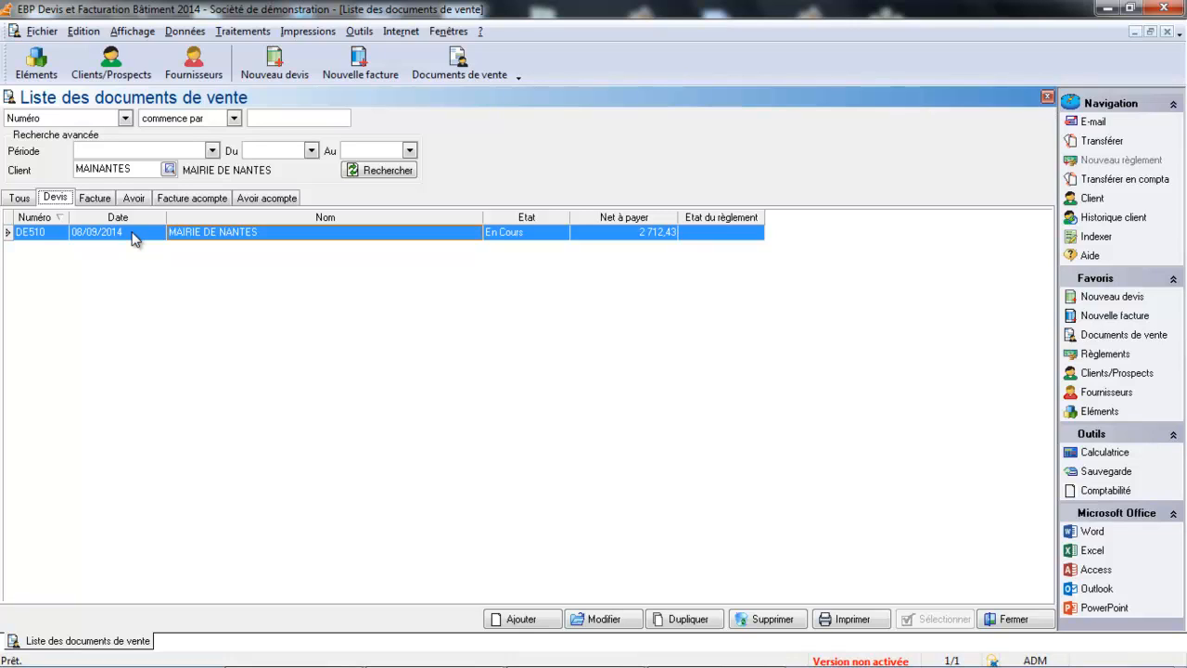
Create a new deposit invoice for MAIRIE DE NANTES, agreeing to transfer the prospect to a client
click(194, 199)
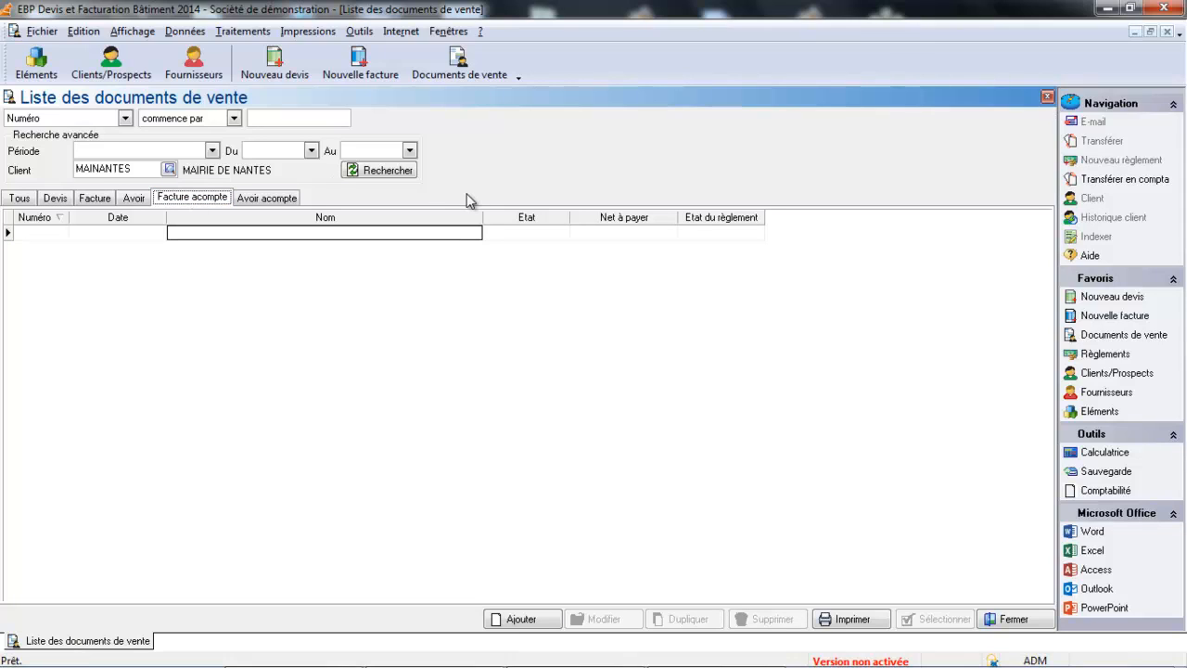
click(537, 620)
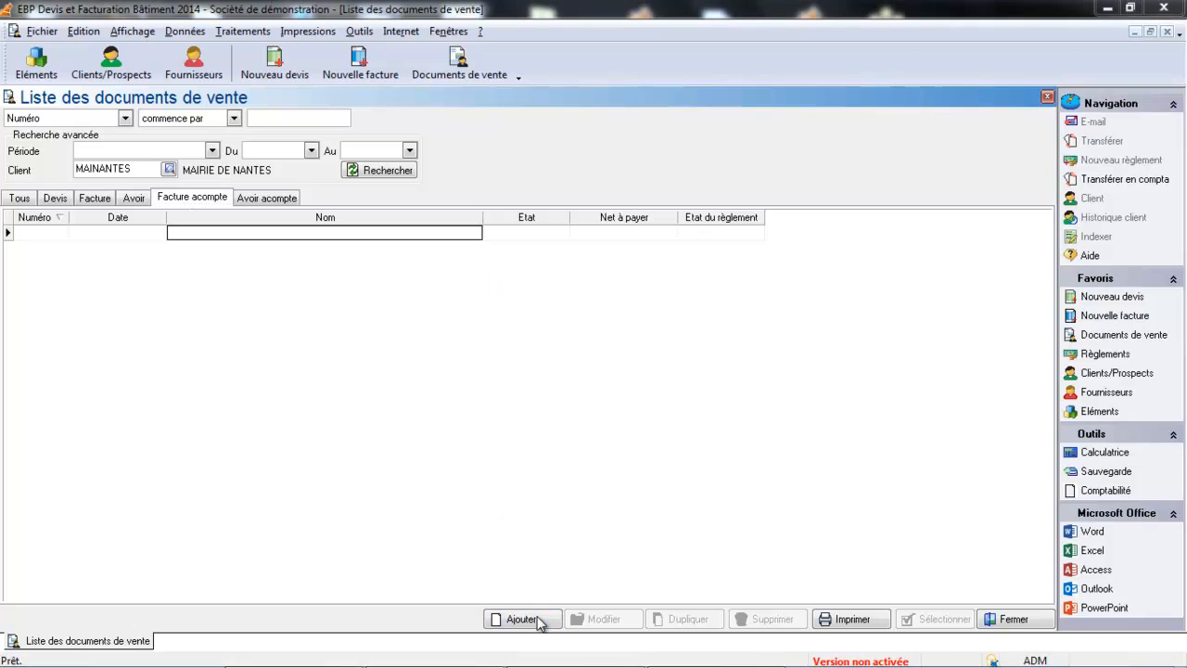
click(557, 394)
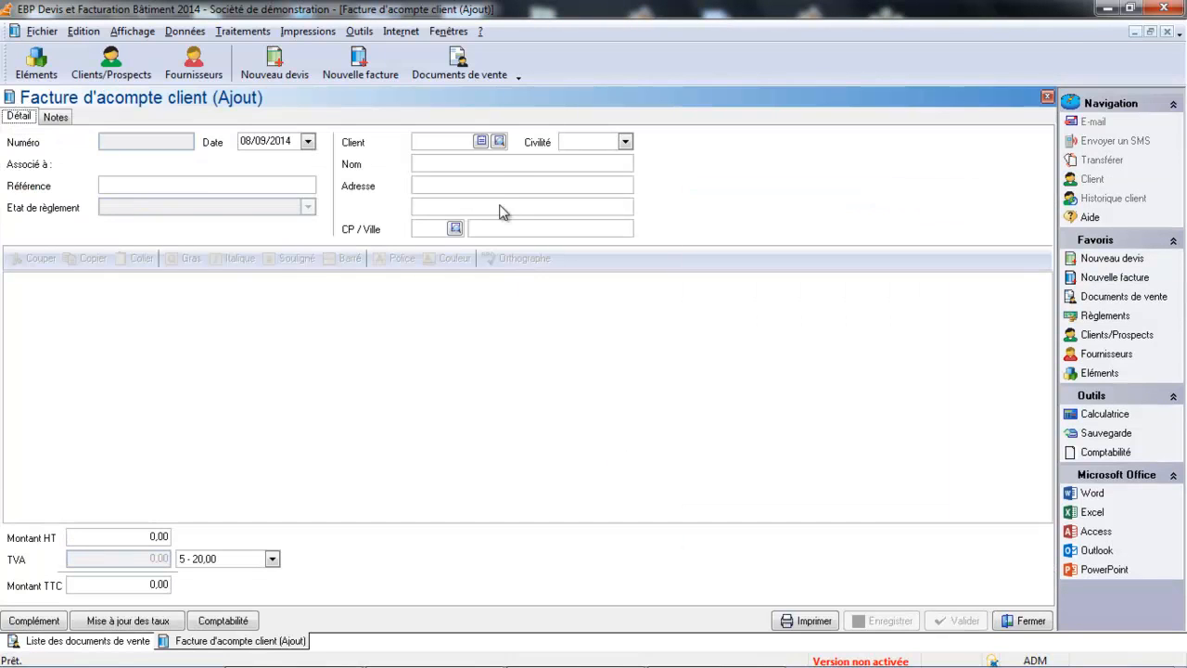
click(498, 142)
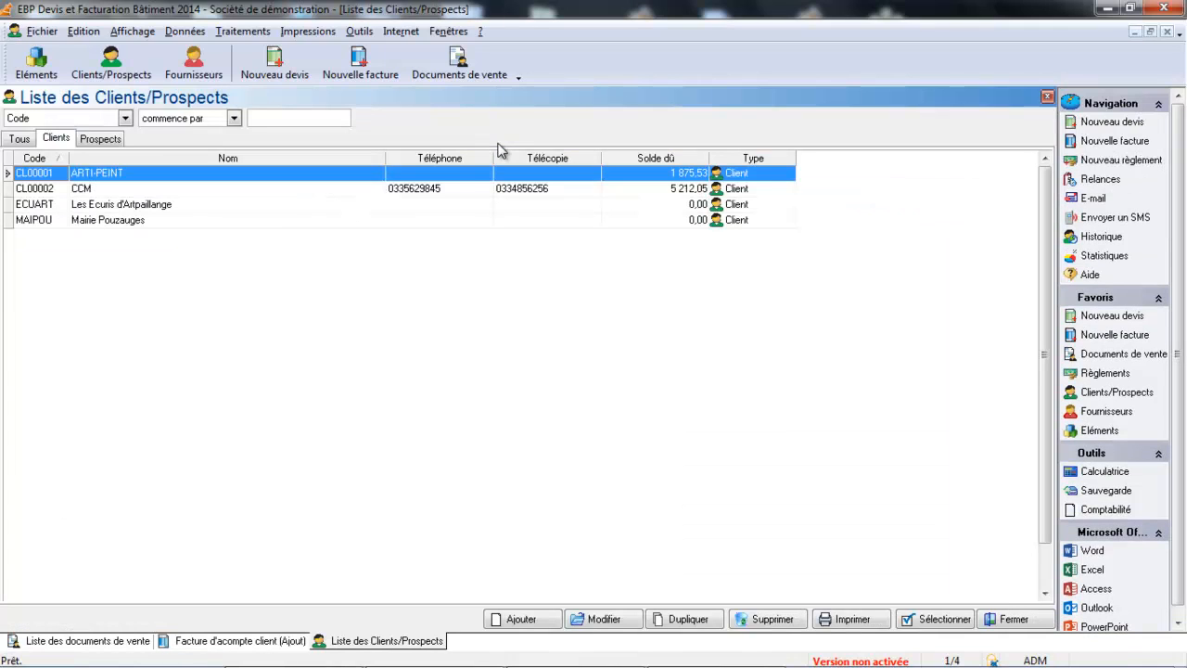
click(102, 140)
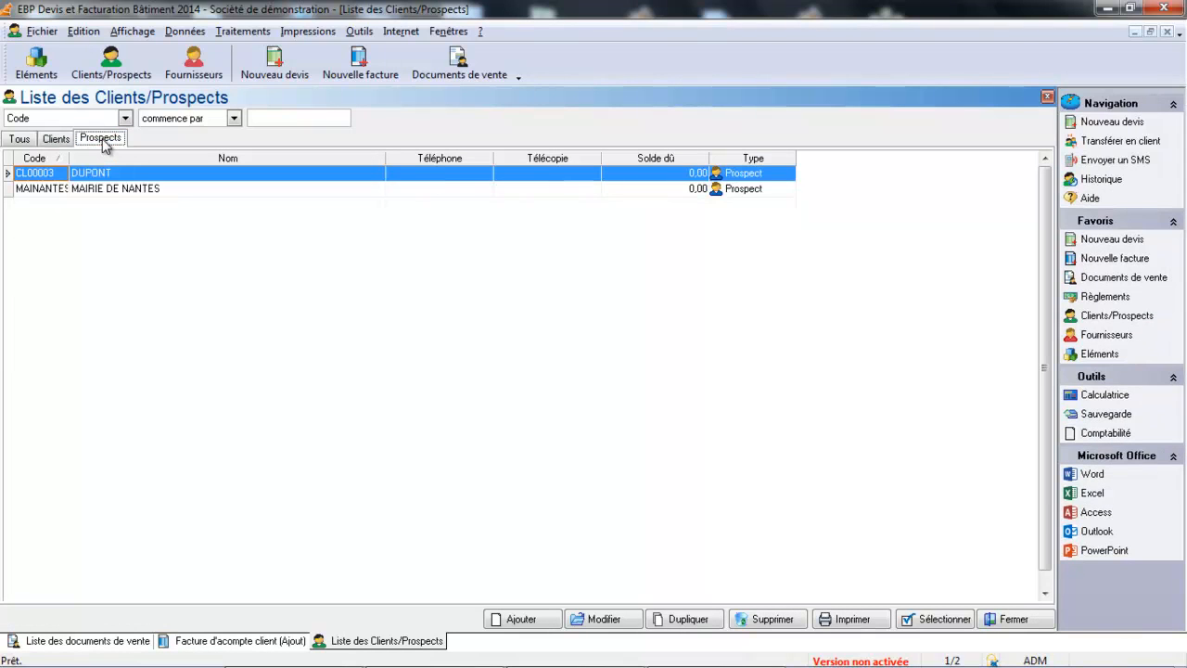
click(109, 191)
double_click(109, 190)
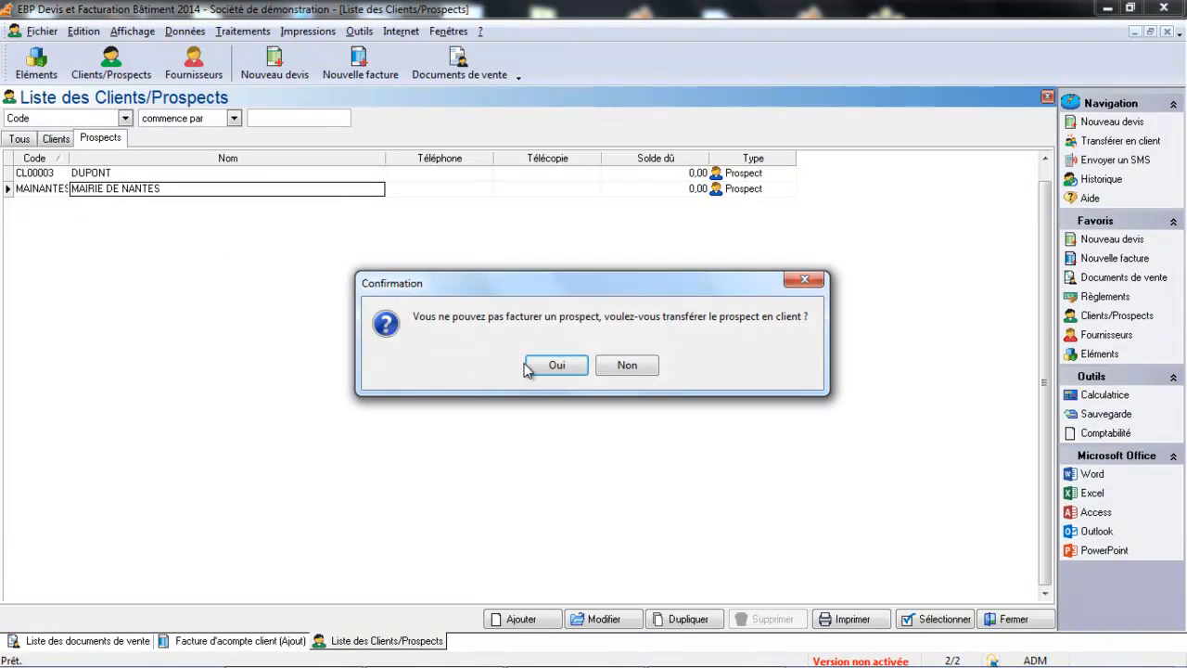
click(538, 367)
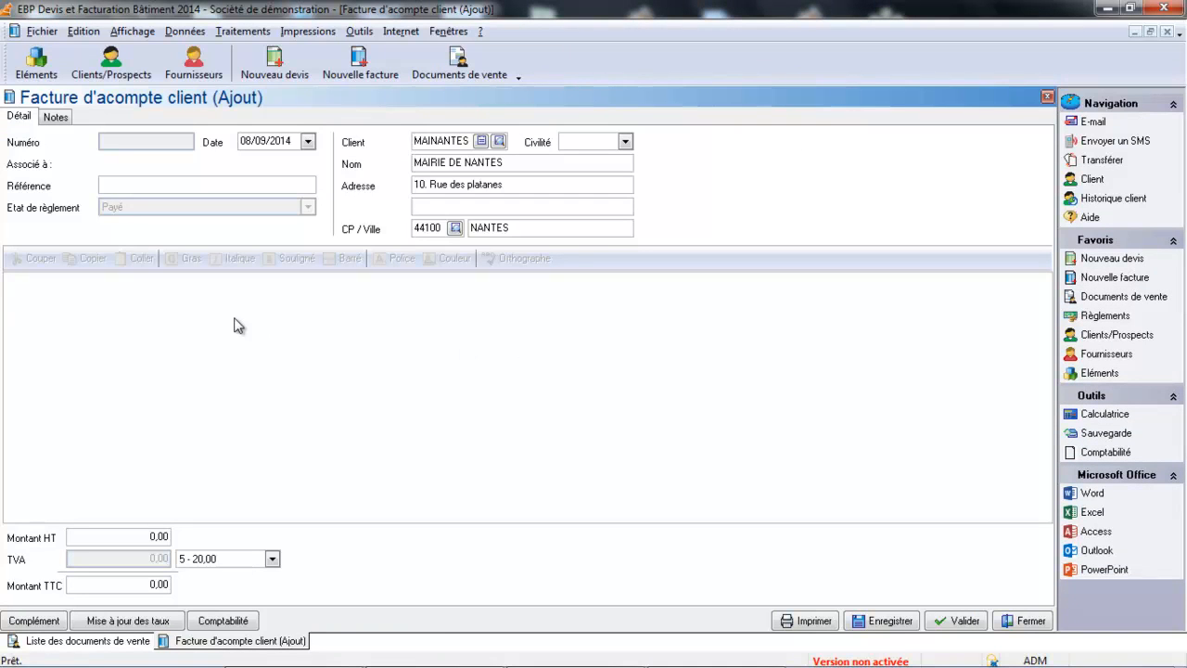
Enter "Acompte reçu de 30%" as the deposit invoice's text, set its amount excluding tax to 500 and save it
click(205, 308)
text(A)
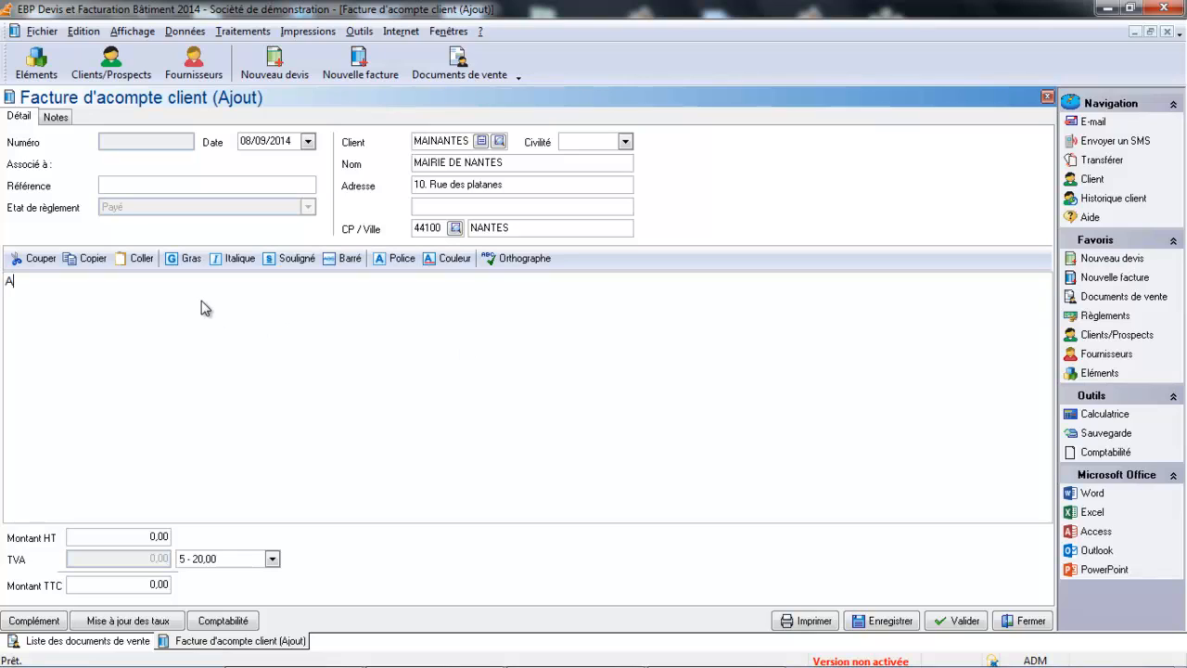
text(compte reçu de 30%)
key(Tab)
click(134, 537)
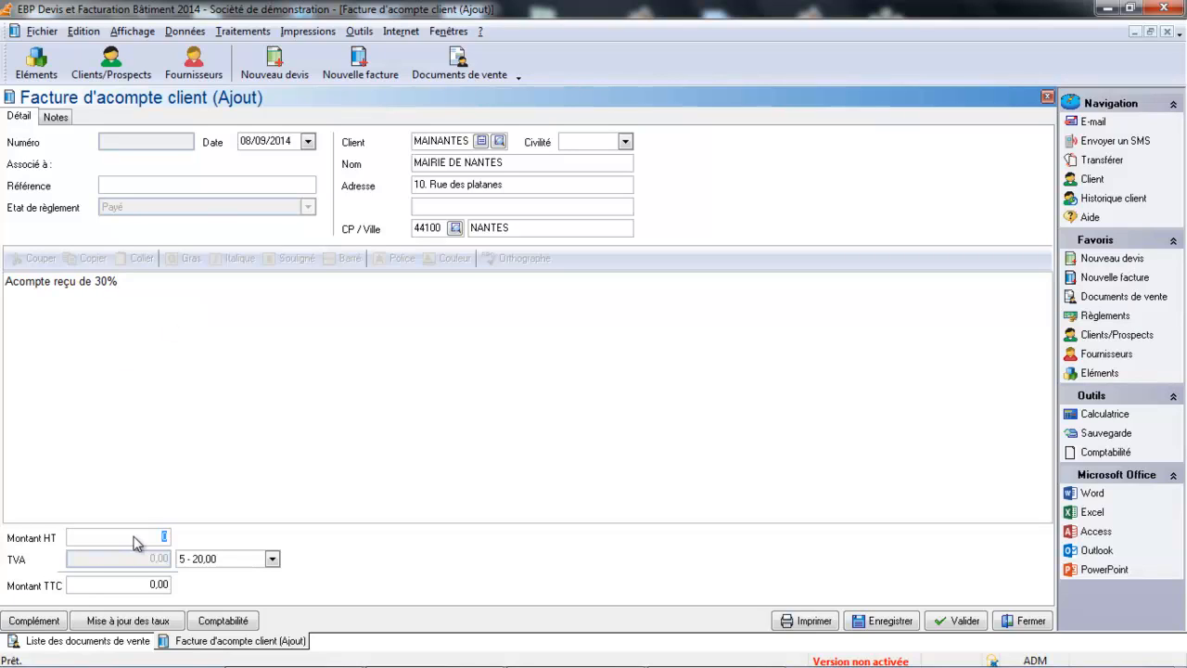
text(500)
key(Tab)
click(893, 627)
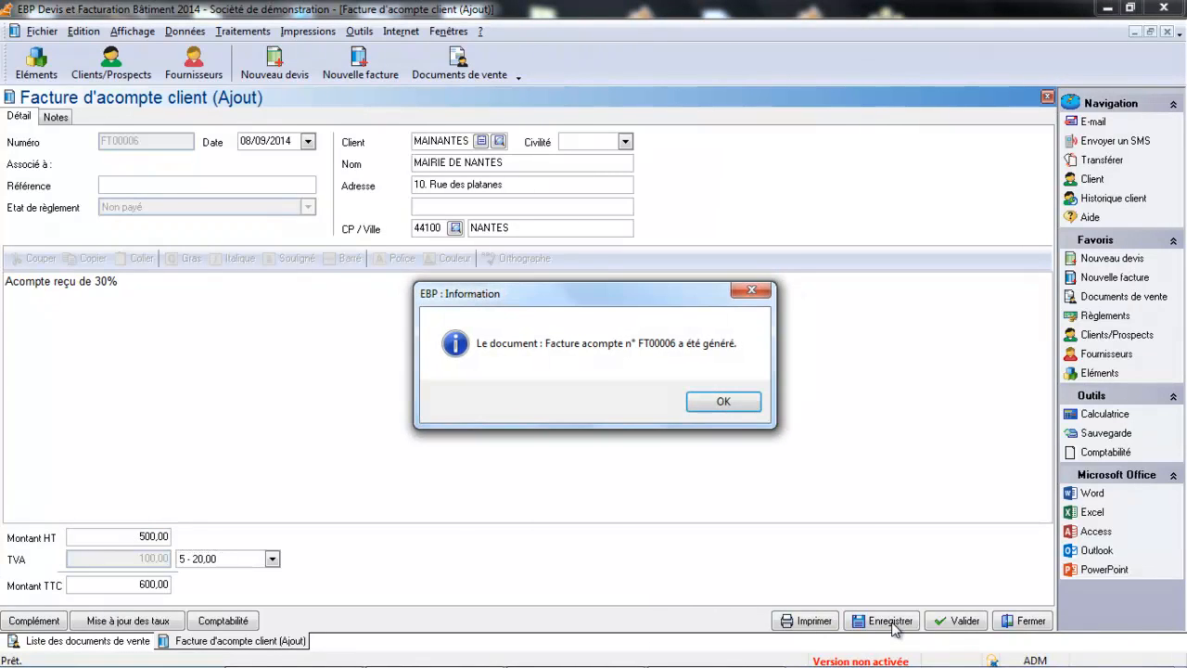
click(731, 405)
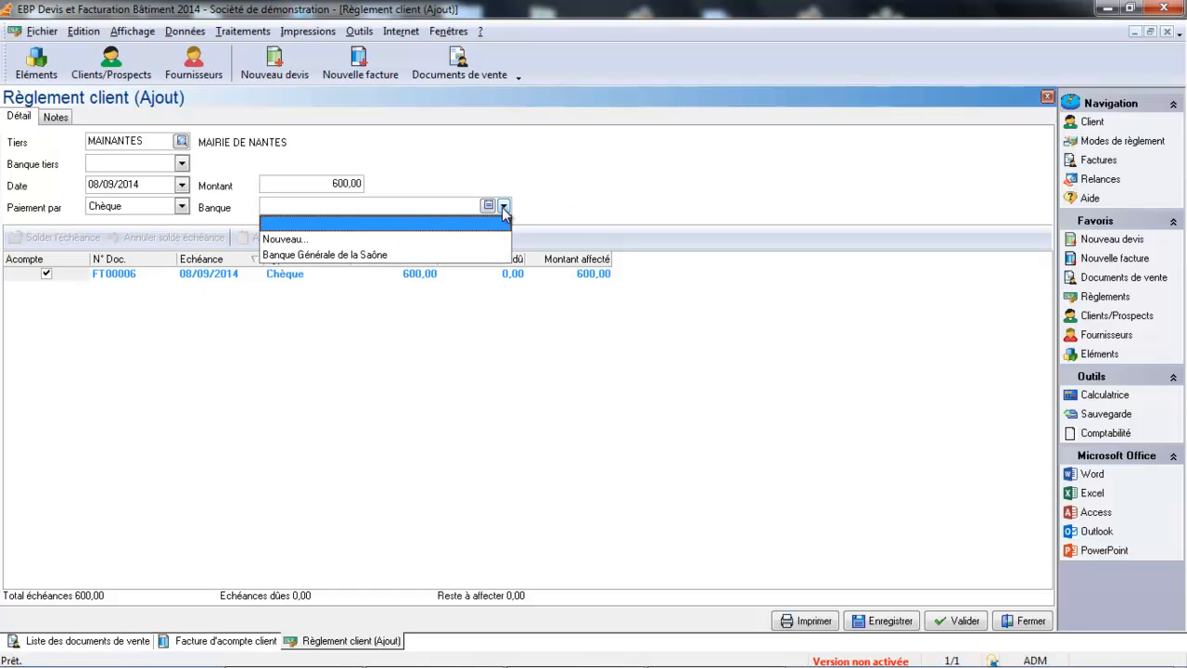
Assign Banque Générale de la Saône as the bank for the deposit invoice's payment, then save and close the payment
click(419, 255)
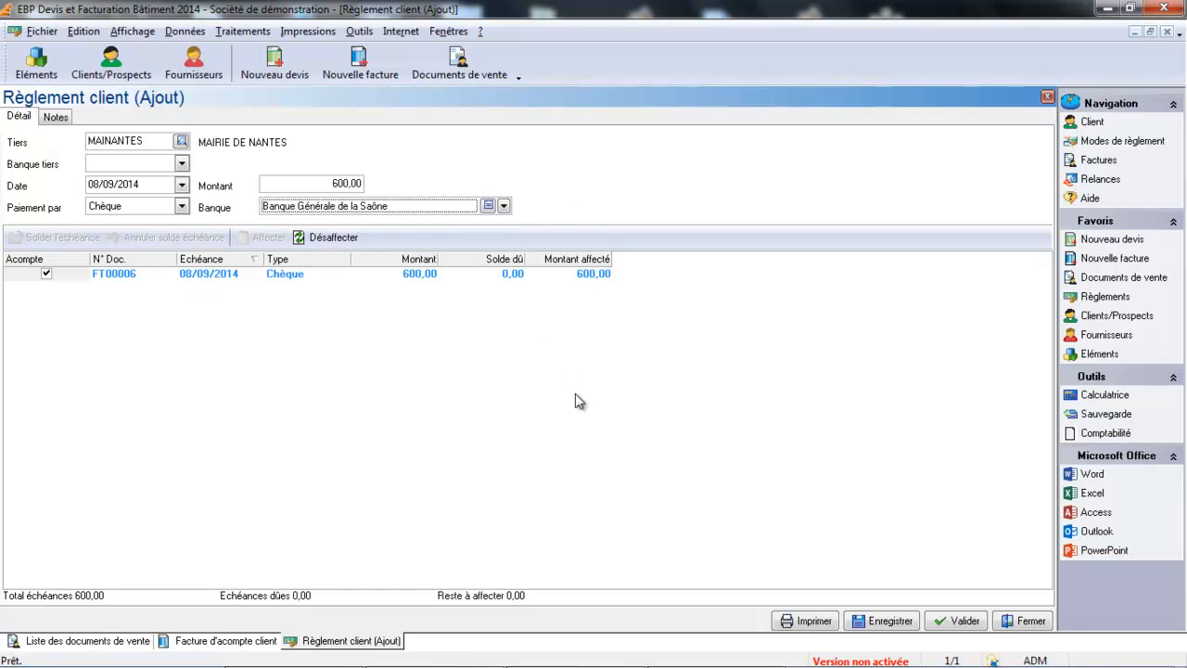
click(888, 620)
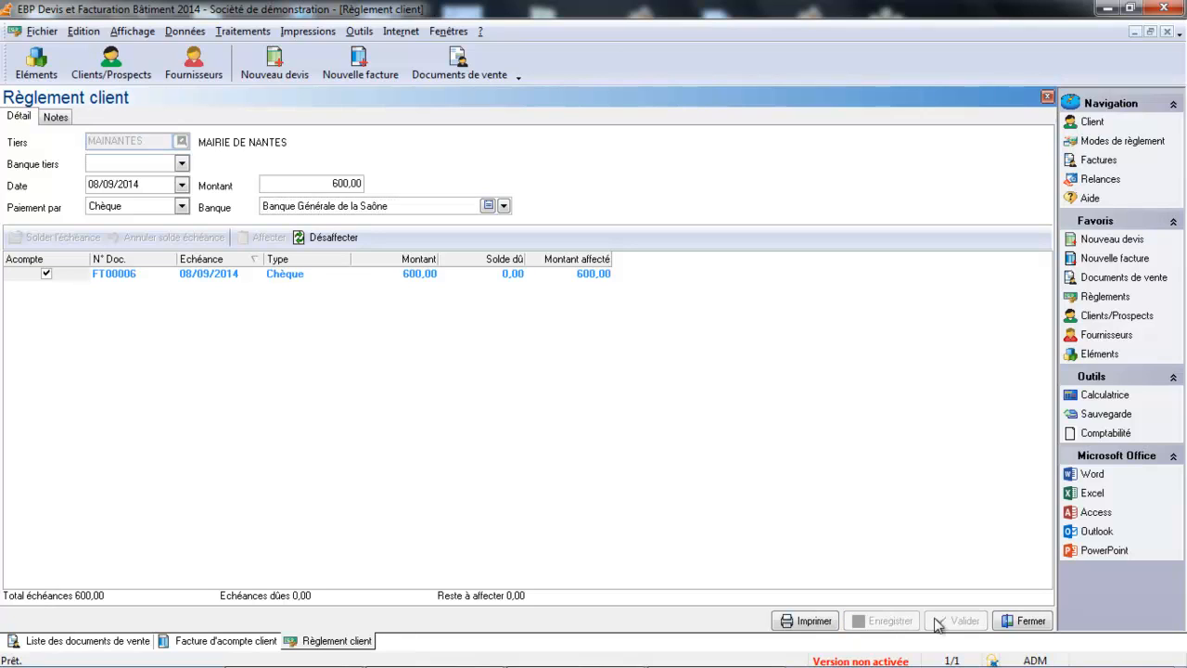
click(1002, 625)
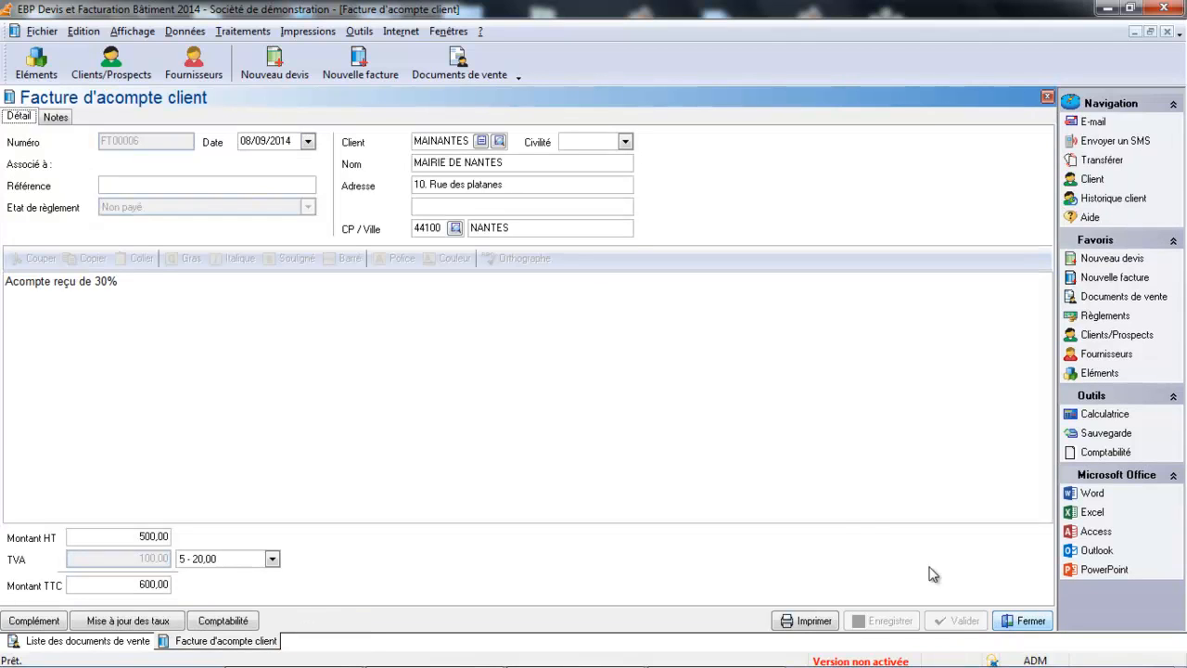
Close the deposit invoice, transfer the MAIRIE DE NANTES quote to a Facture and open the generated invoice
click(1028, 620)
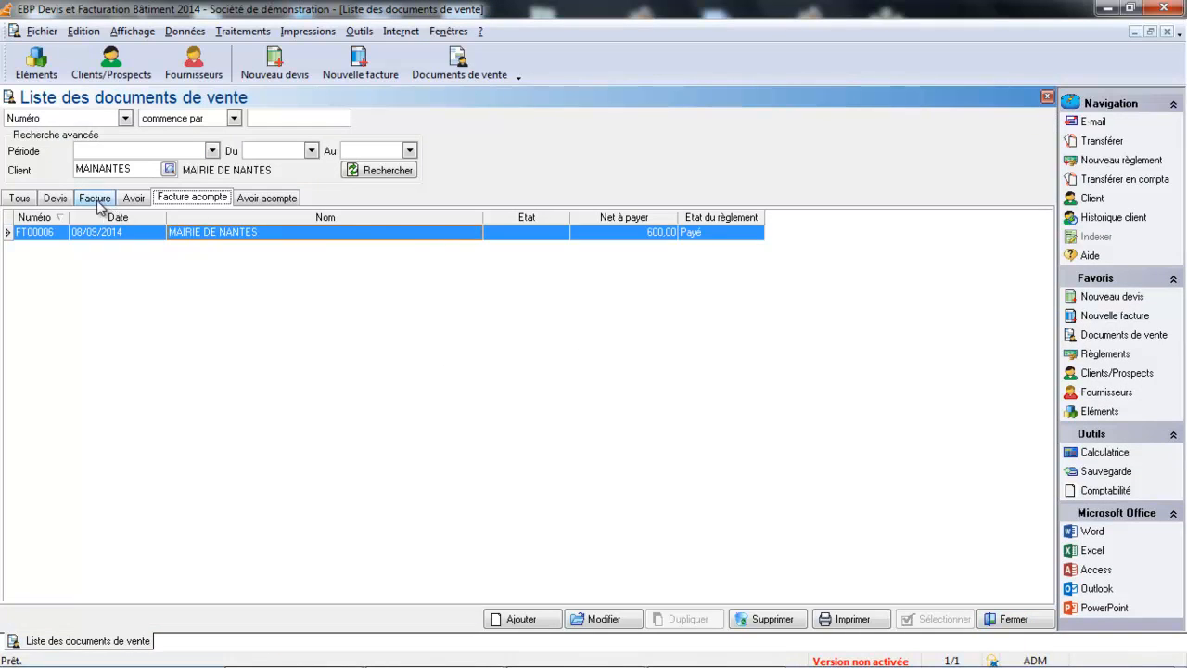
click(54, 201)
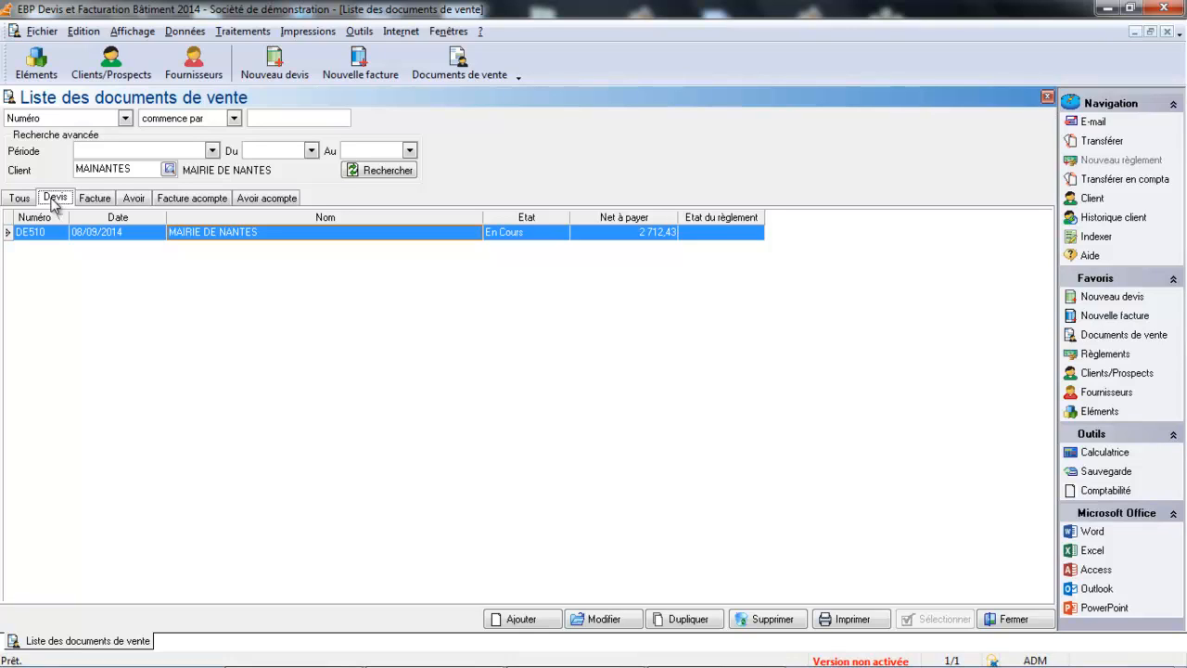
right_click(102, 239)
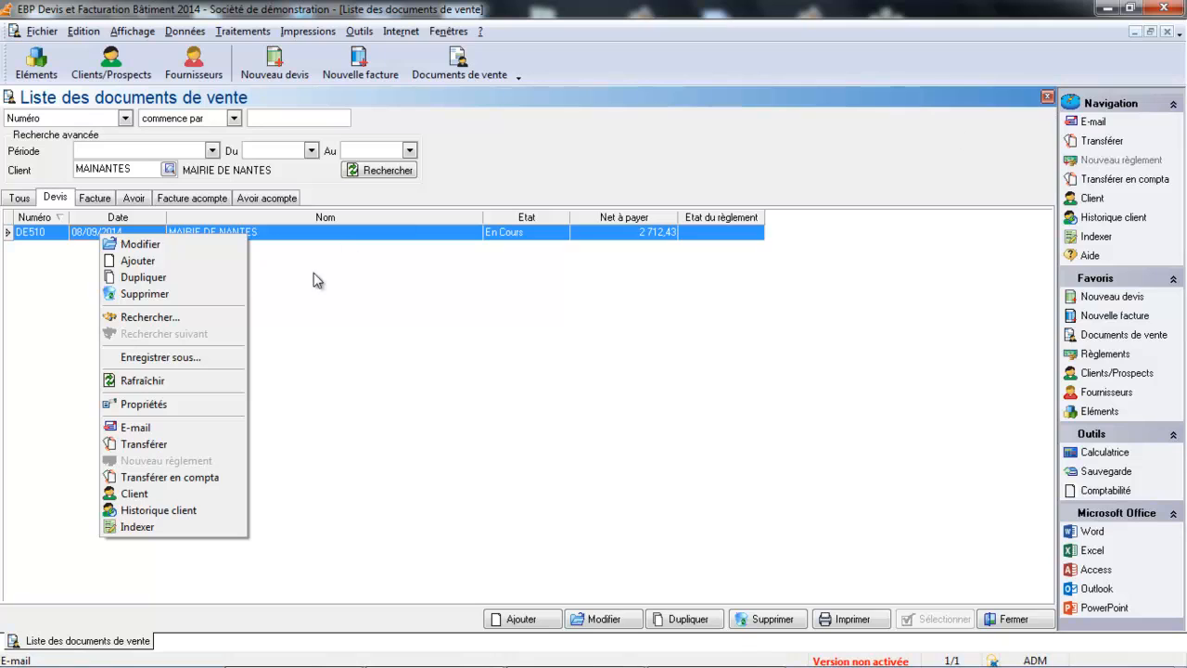
click(163, 444)
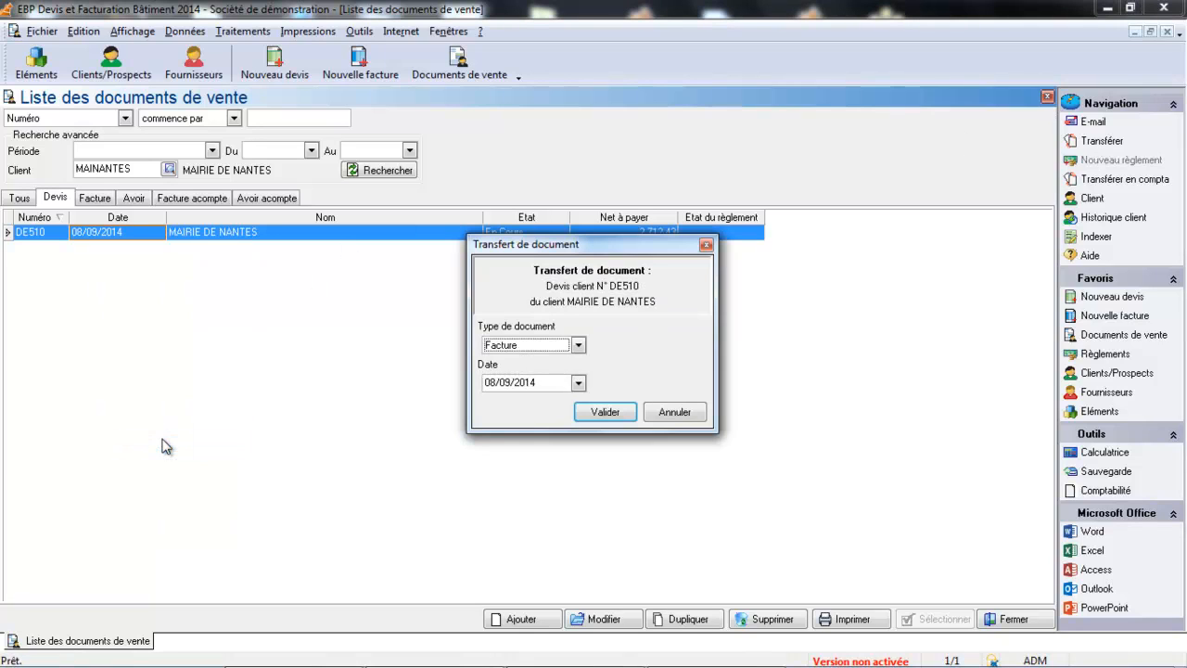
click(624, 411)
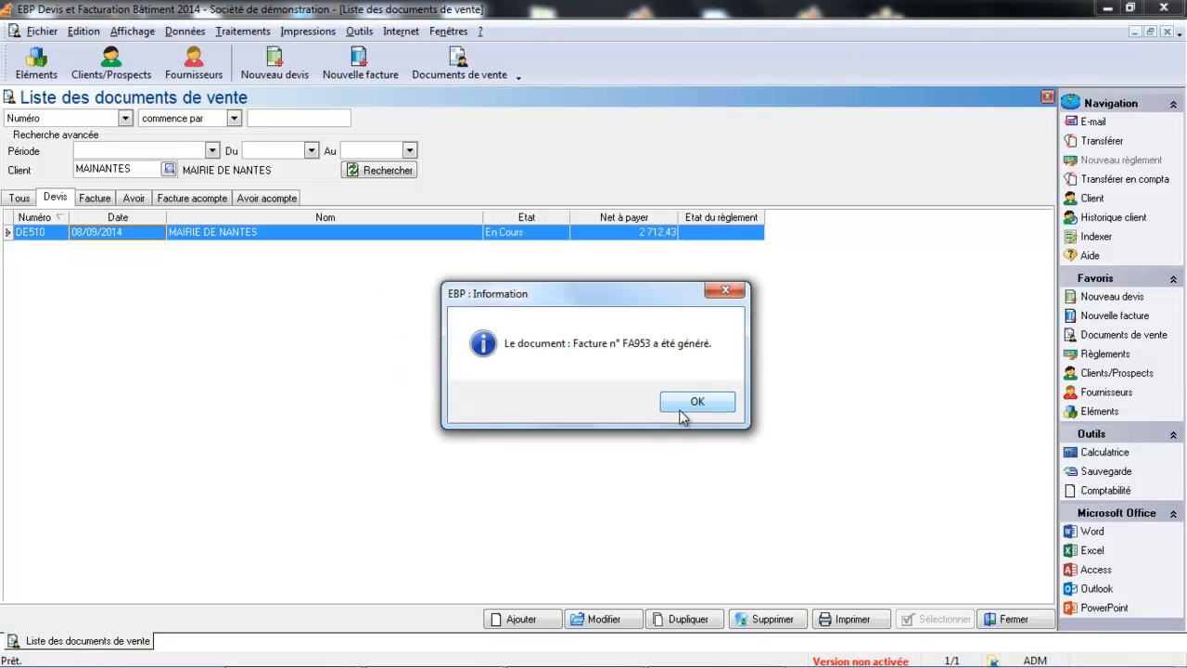
click(682, 411)
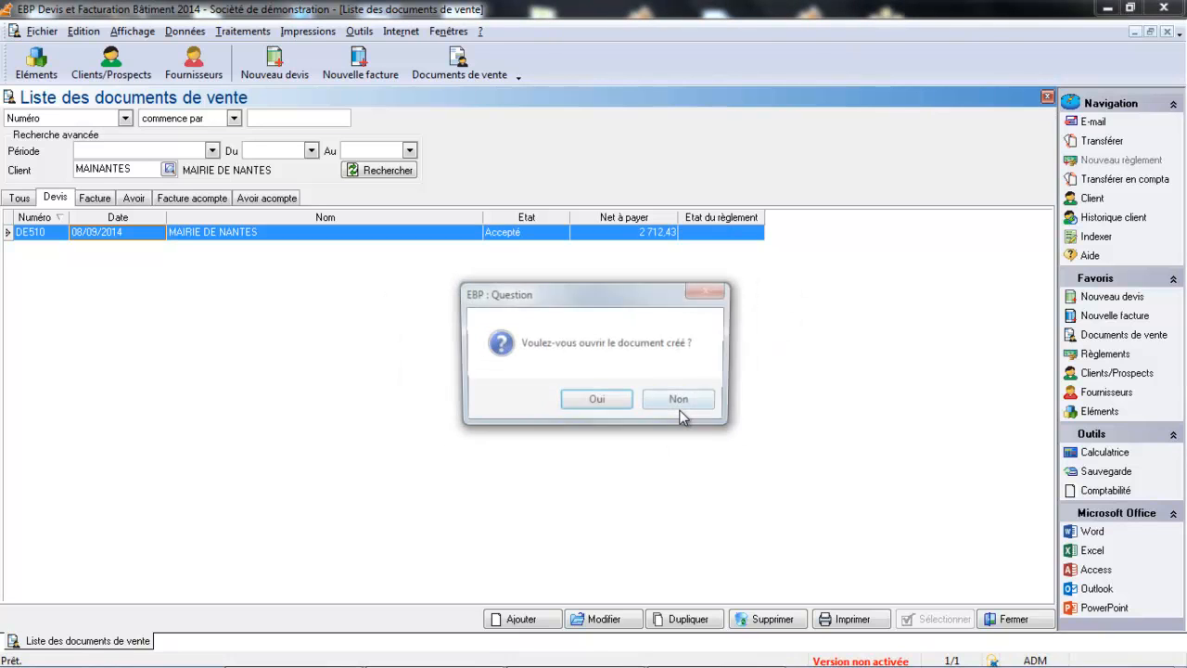
click(581, 402)
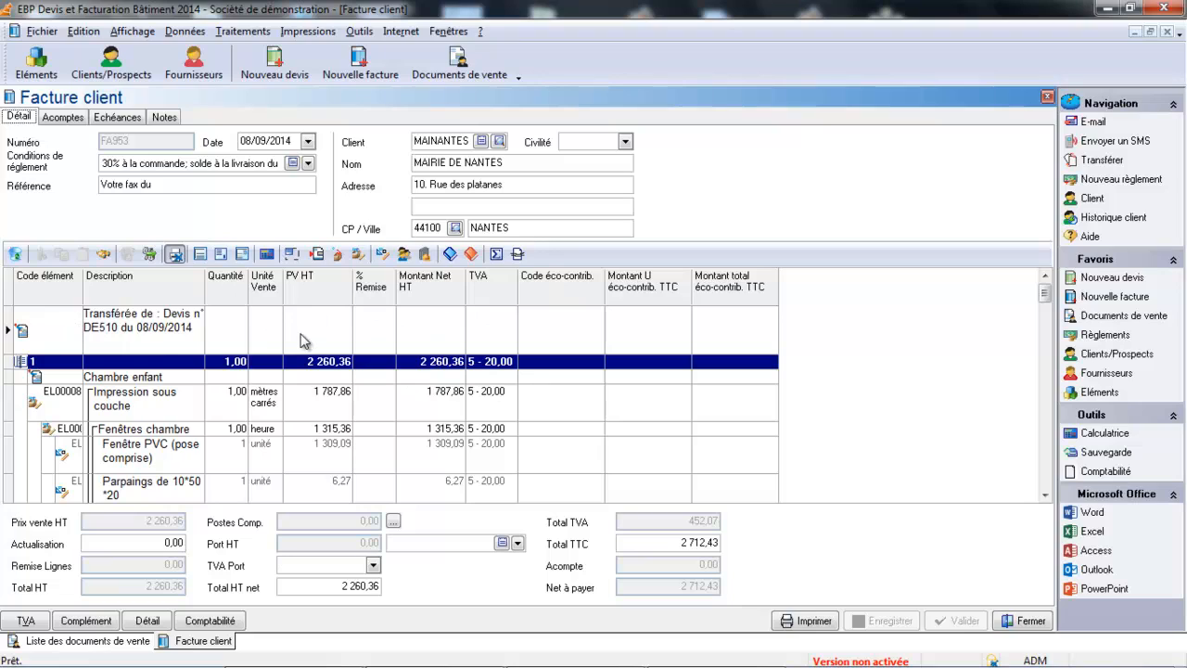
Assign the MAIRIE DE NANTES deposit invoice to the open client invoice, return to its details and save it
click(63, 118)
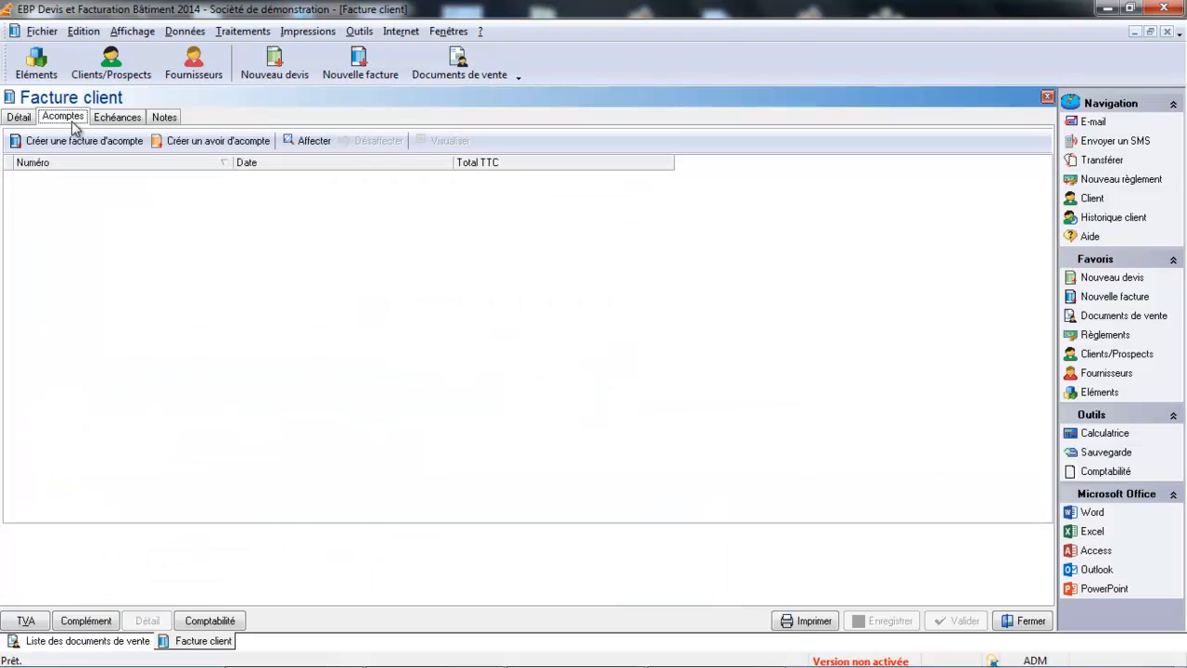
click(307, 141)
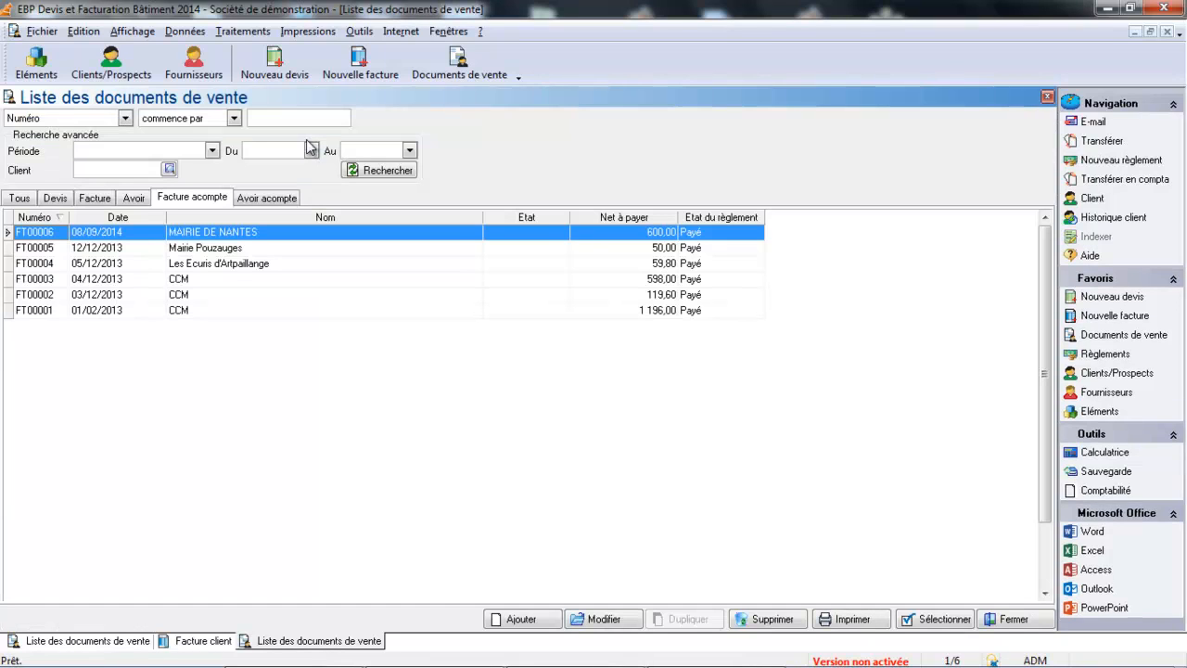
double_click(195, 237)
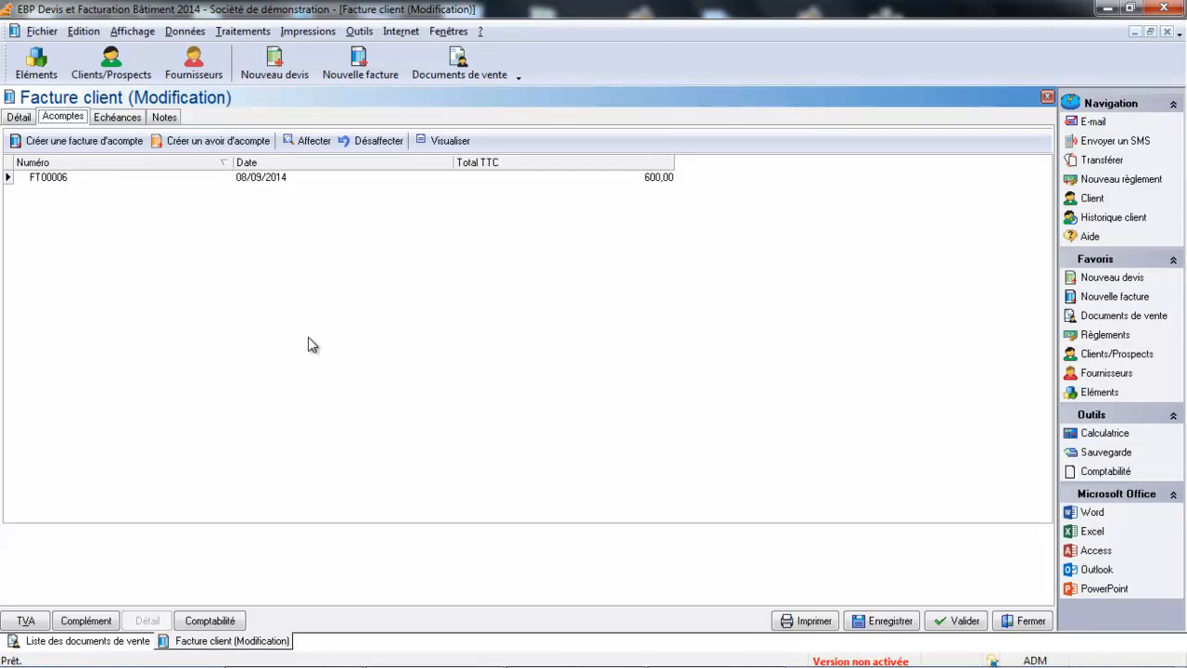
click(18, 118)
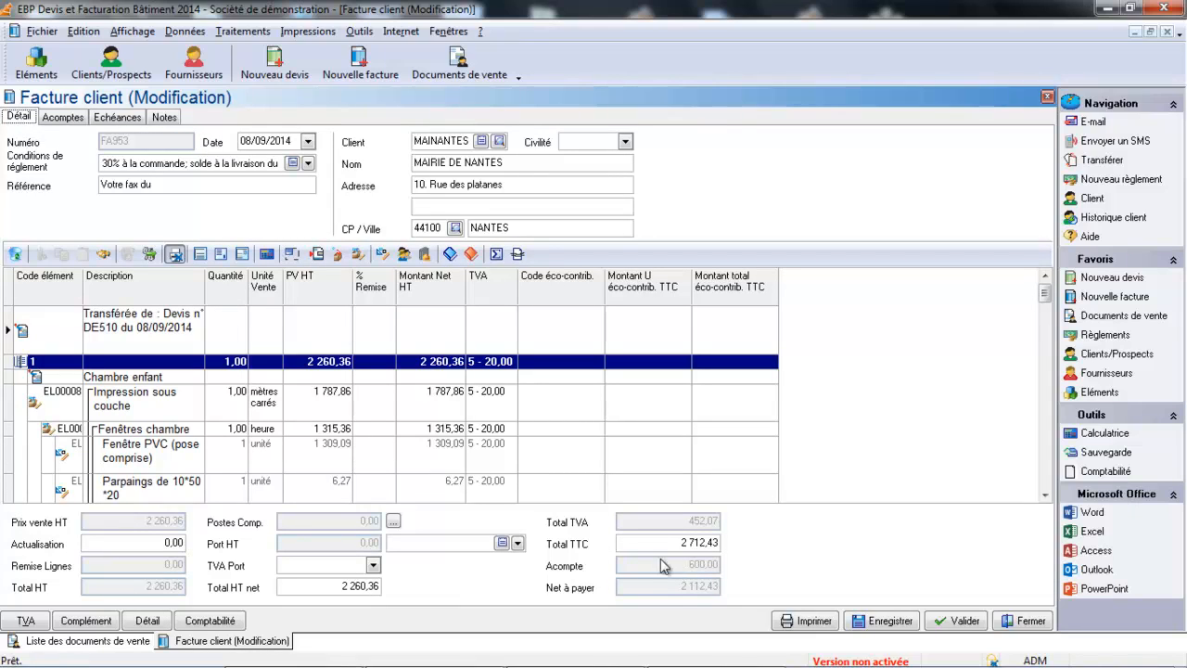
click(892, 620)
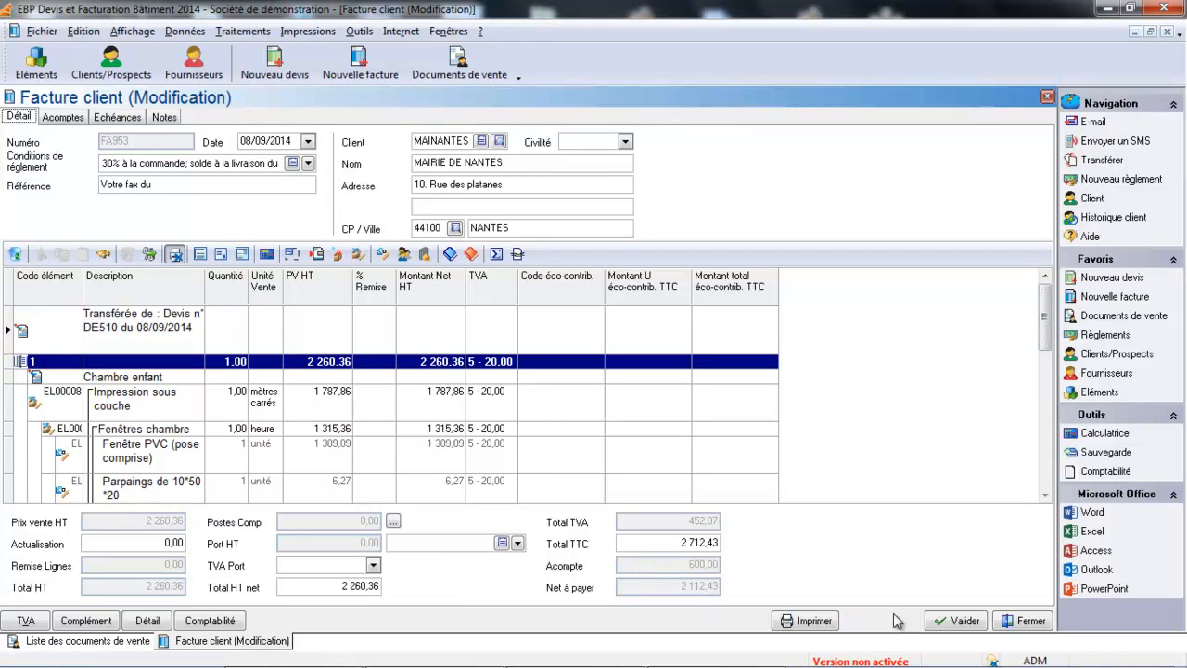
Generate a print preview of the client invoice using the "Situation de travaux en % avec RG" template
click(814, 620)
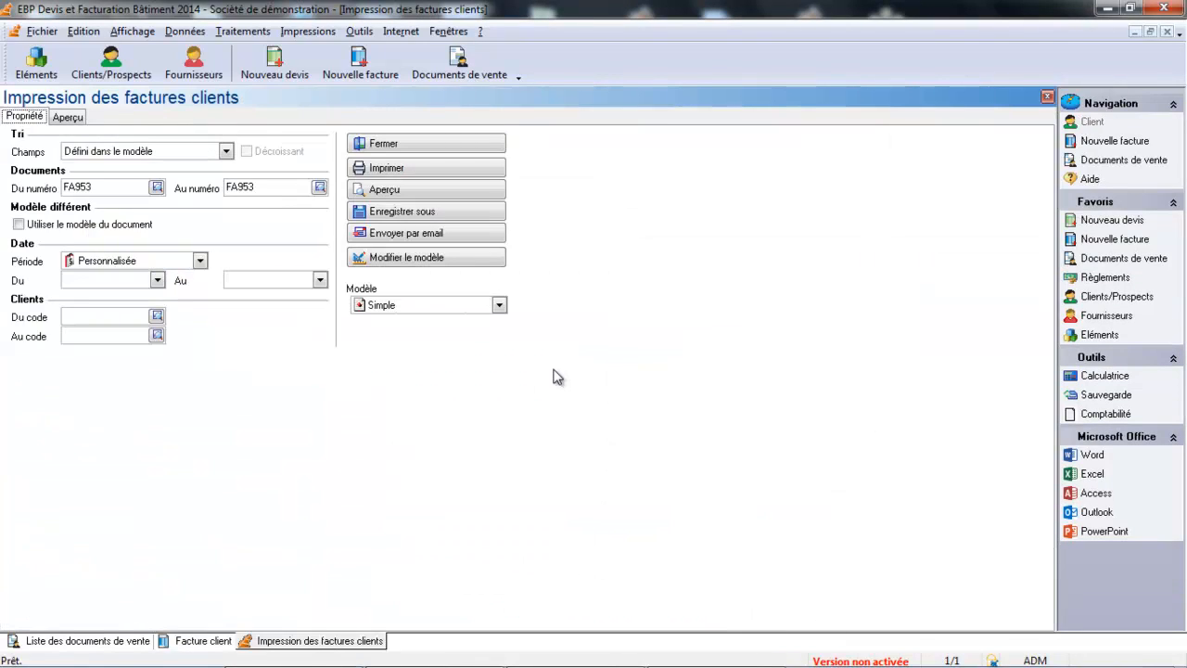
click(500, 308)
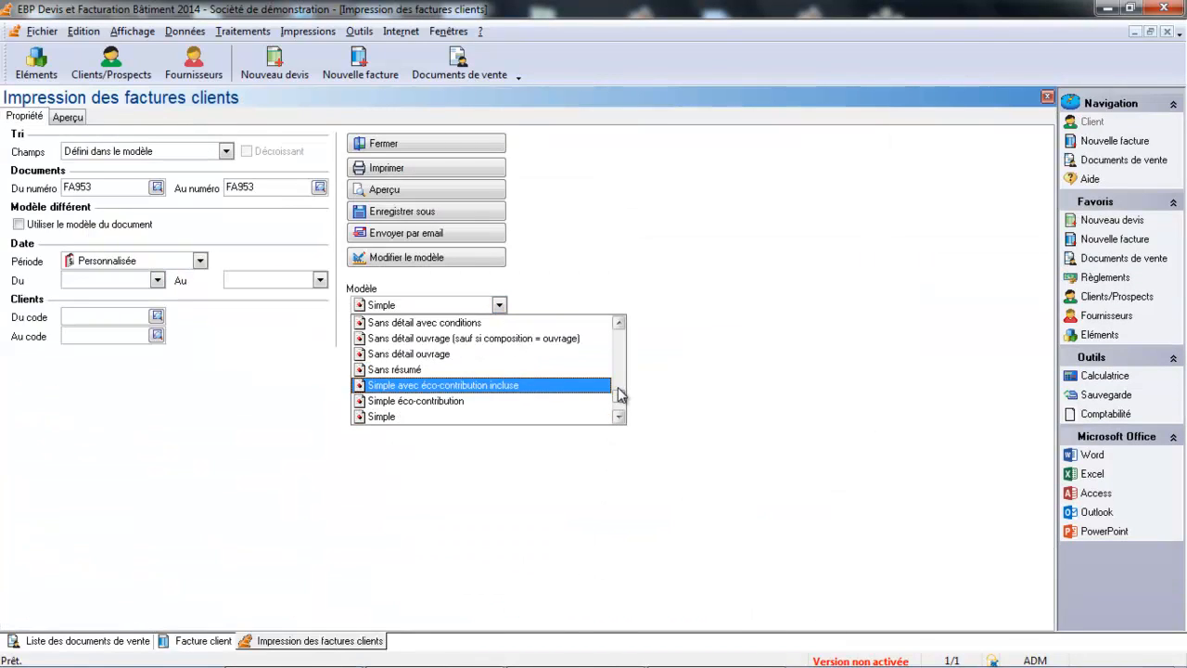
drag(619, 396, 620, 421)
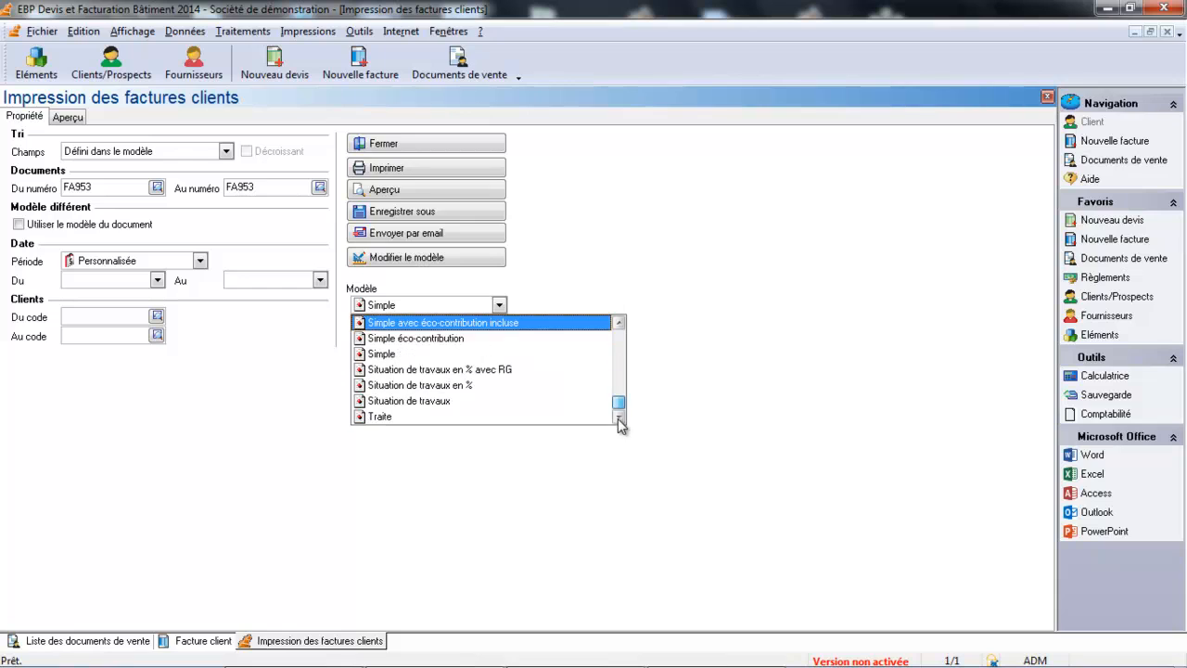
click(489, 370)
click(401, 190)
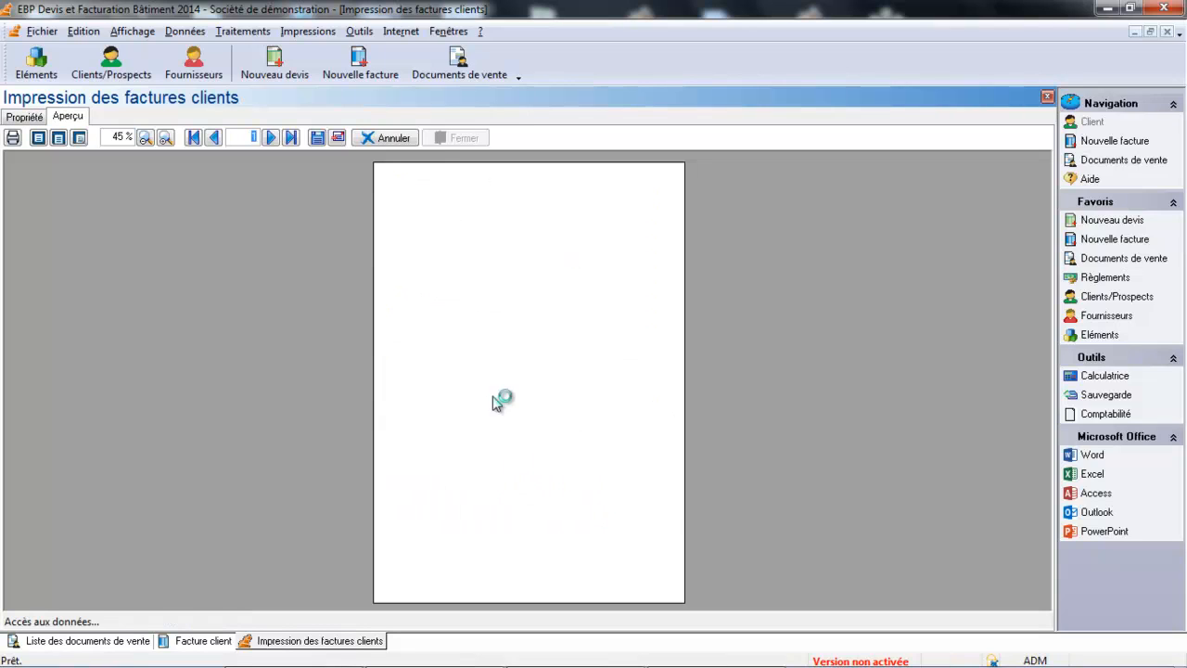
Examine the enlarged preview down to the deposit invoice summary, then close the preview and the invoice
click(165, 145)
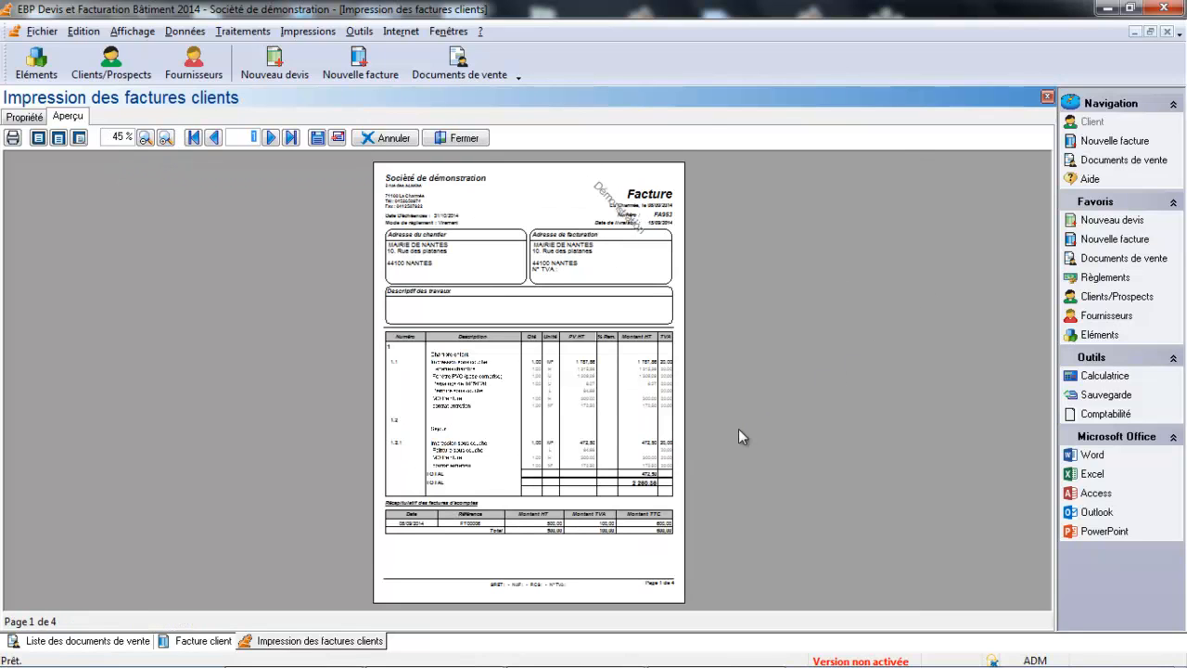
click(166, 139)
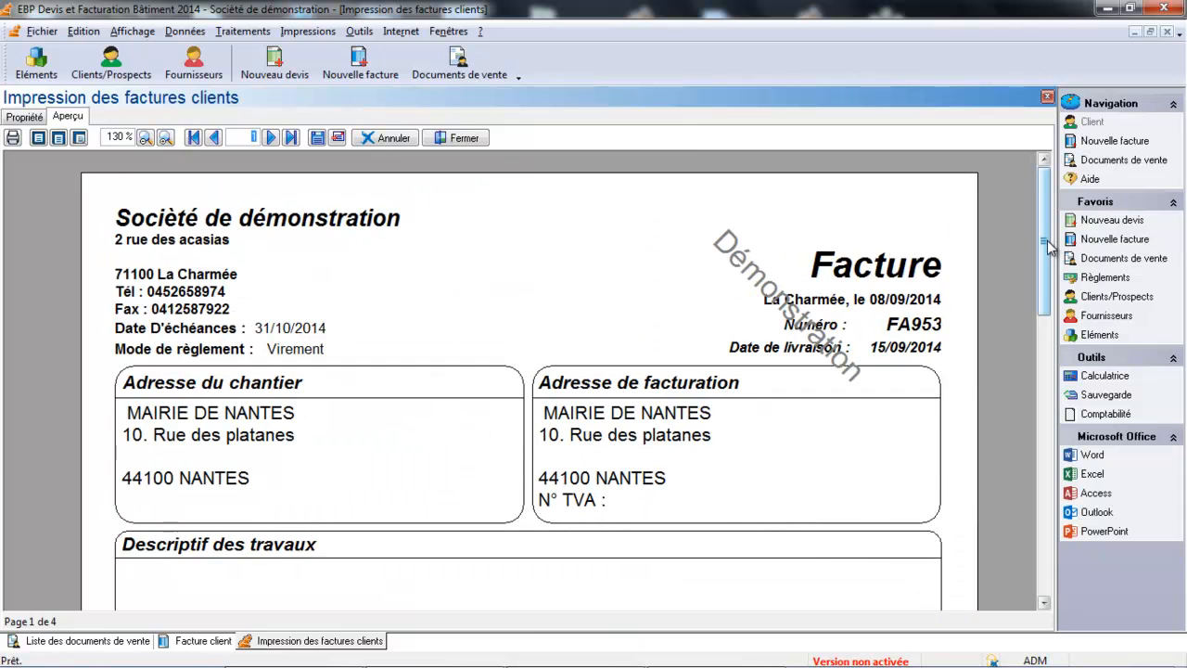
drag(1048, 248, 1148, 499)
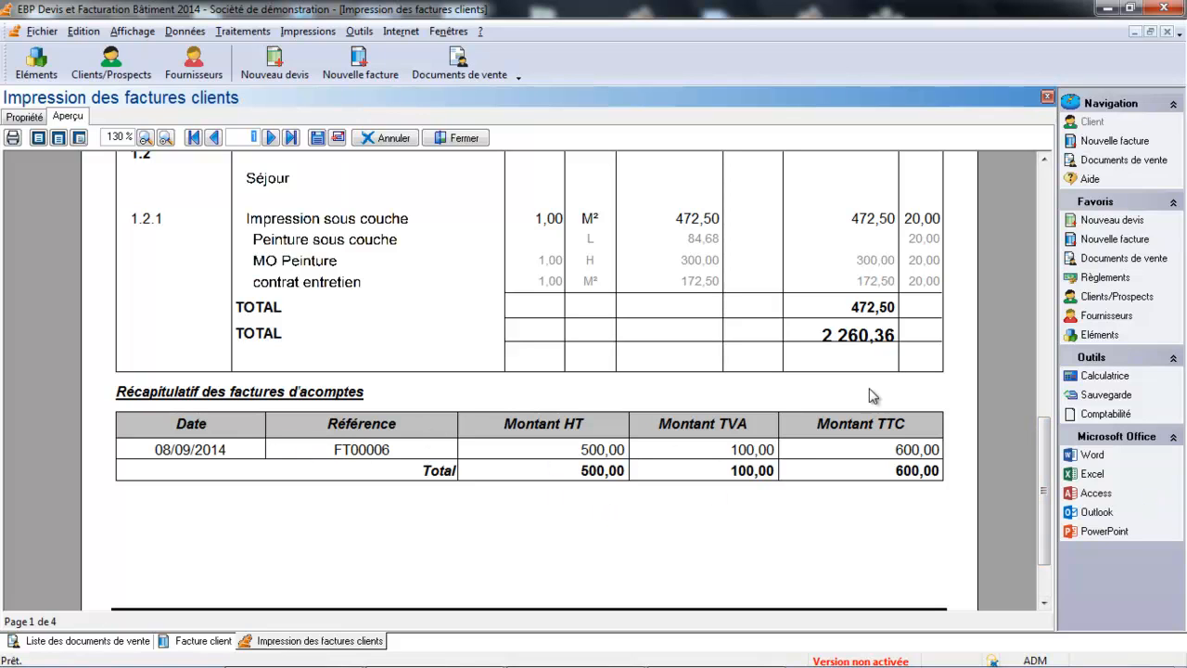
click(1047, 97)
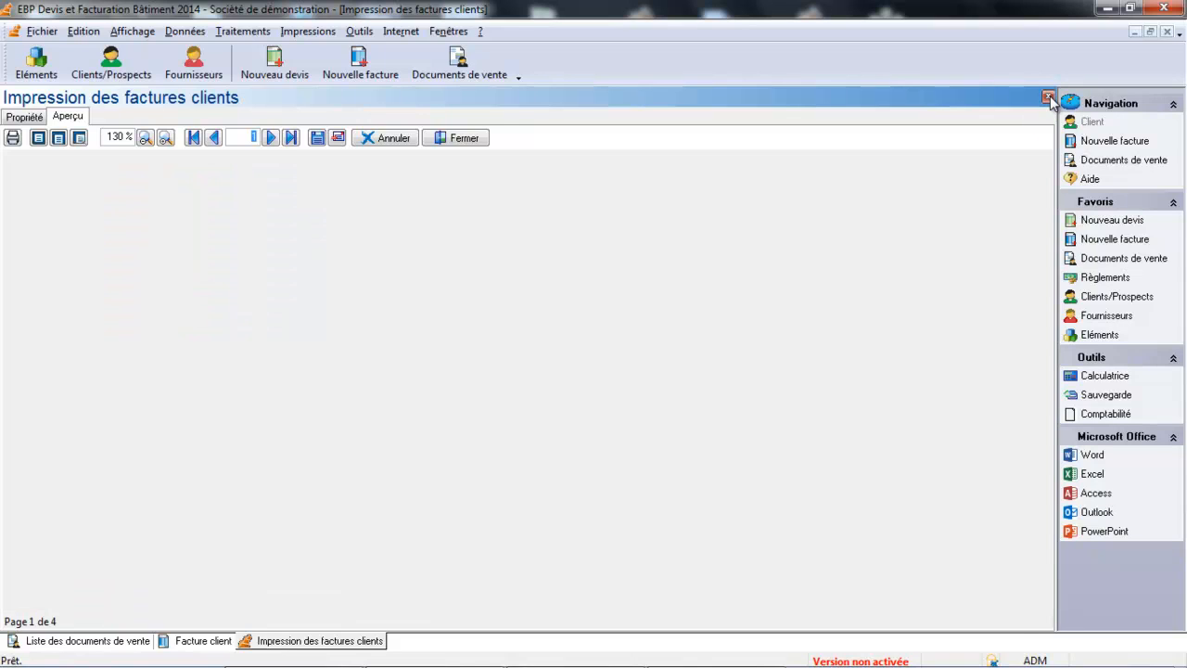
click(1047, 98)
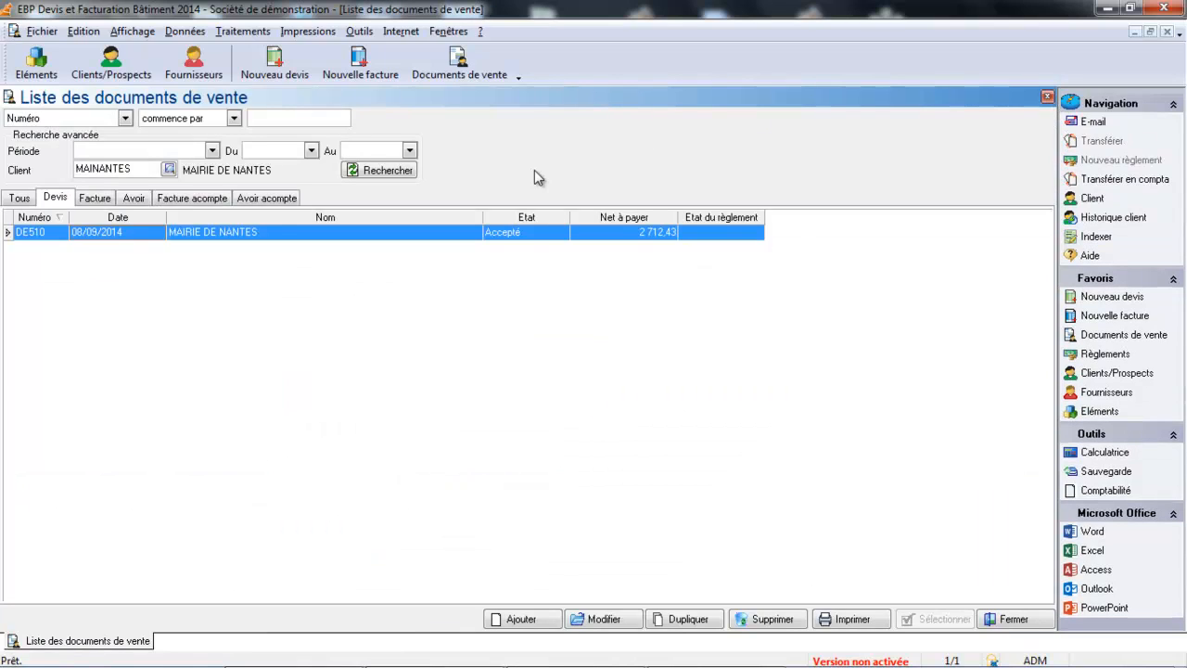